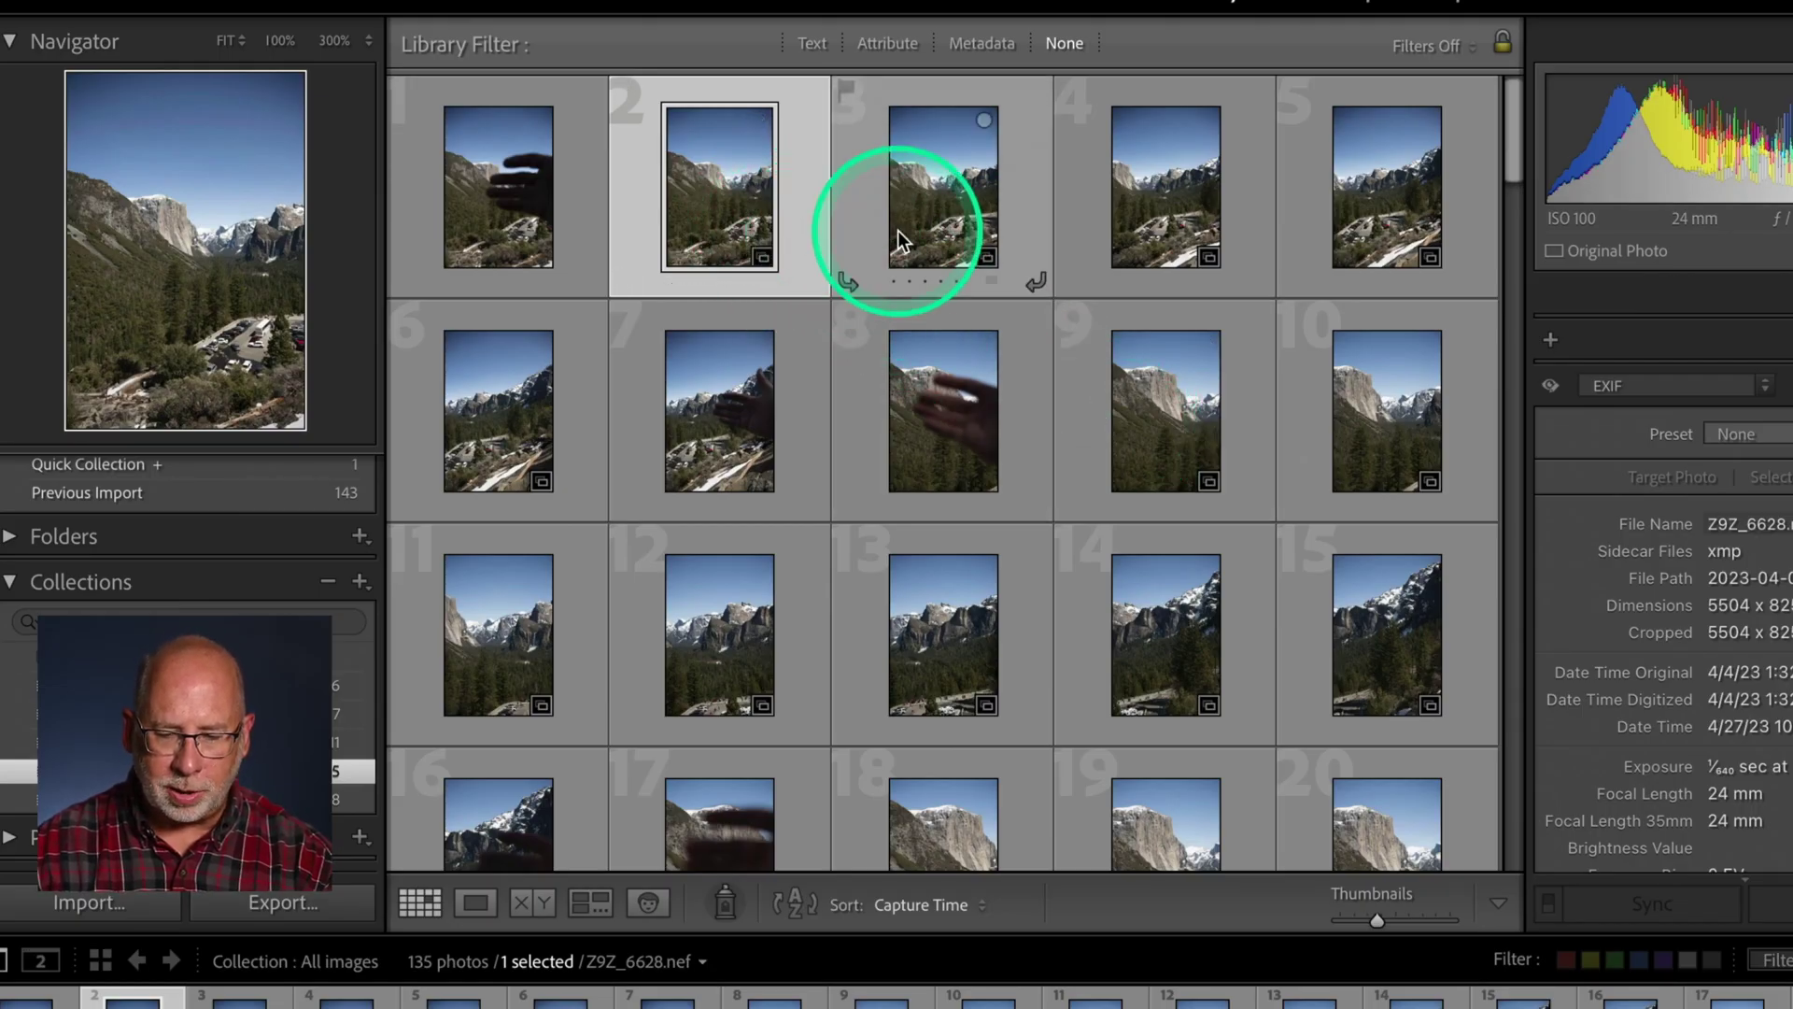
# - Merge grid photos 2 through 6 into a panorama using Spherical projection and Auto Settings
pyautogui.keyDown('shift'); pyautogui.click(503, 429); pyautogui.keyUp('shift')
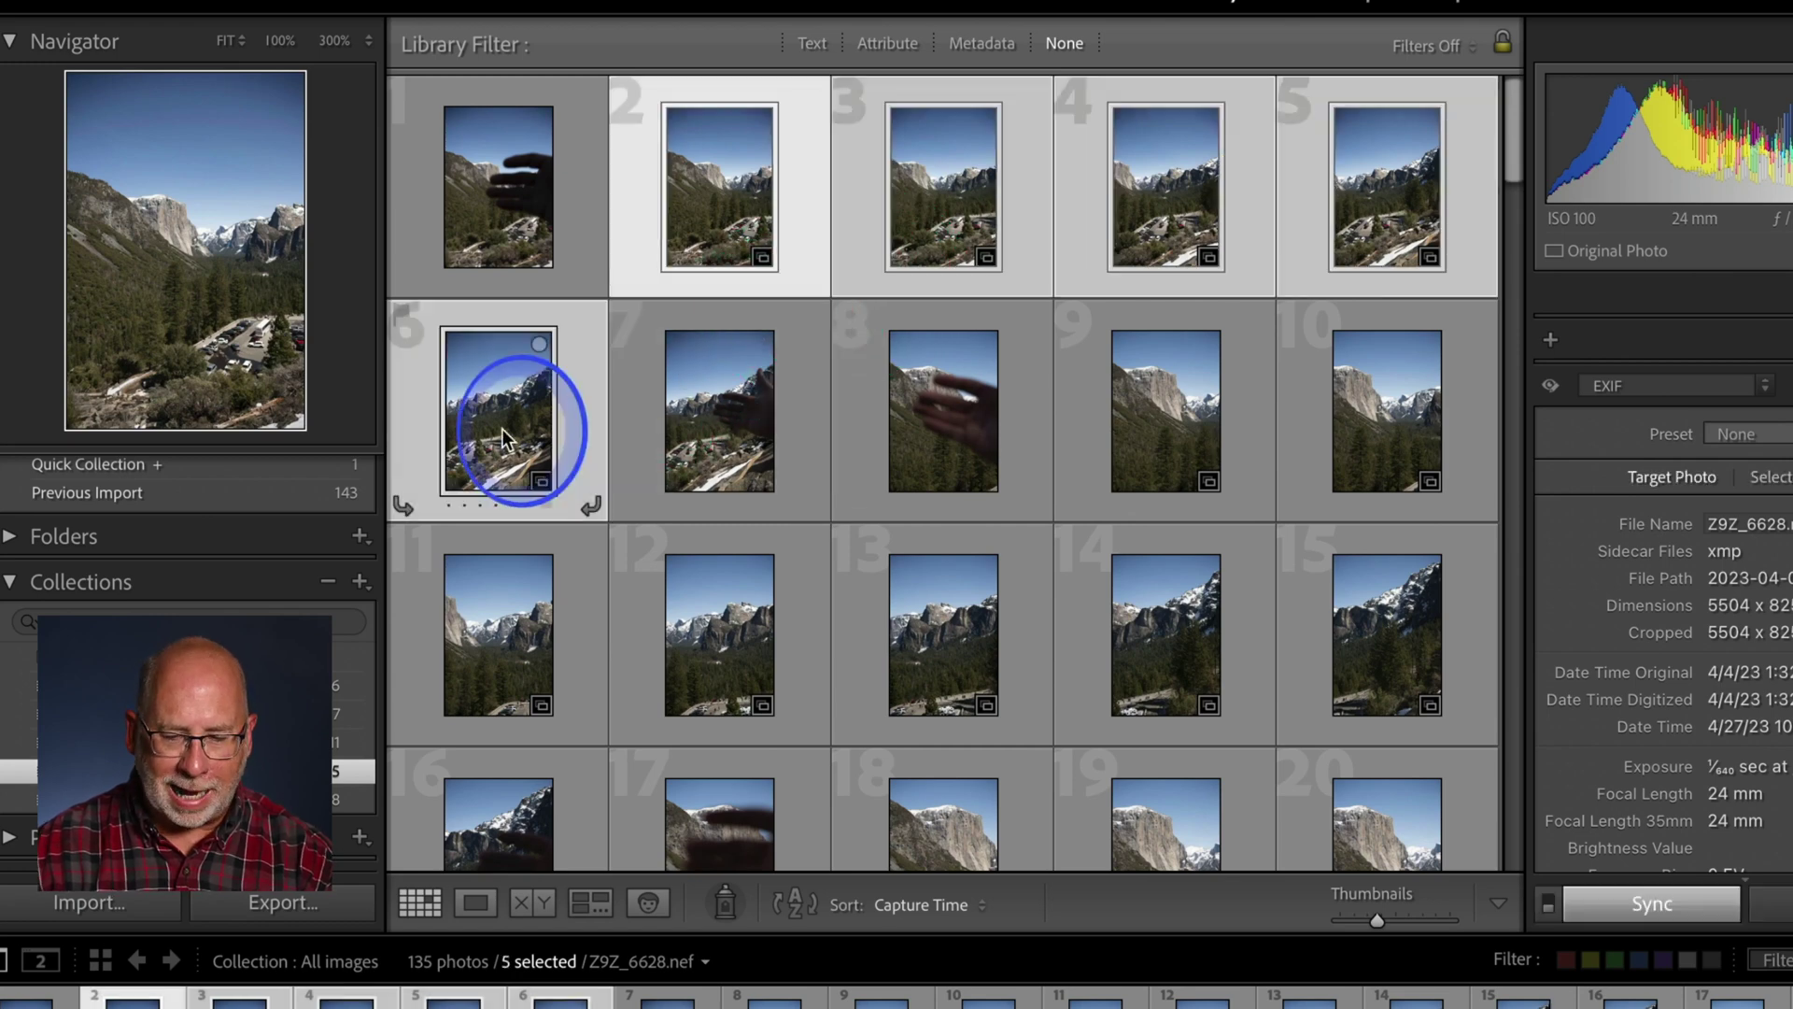
pyautogui.click(1315, 164)
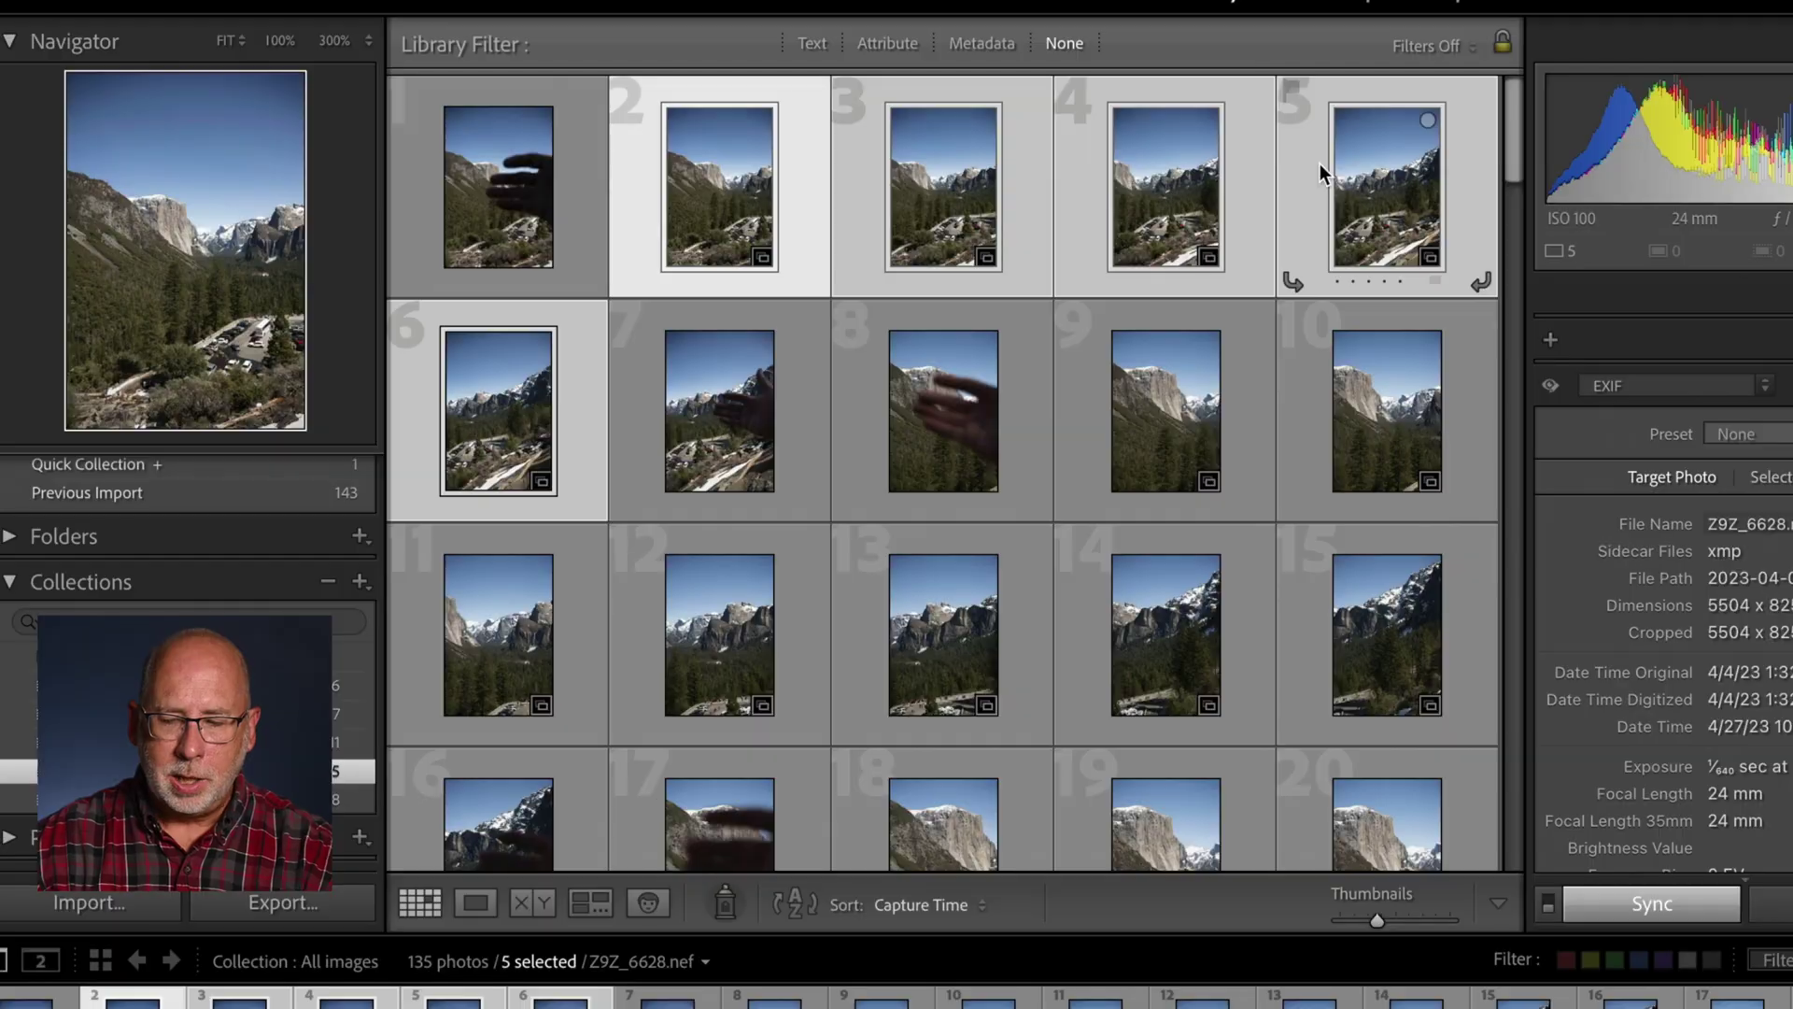
pyautogui.click(1320, 162)
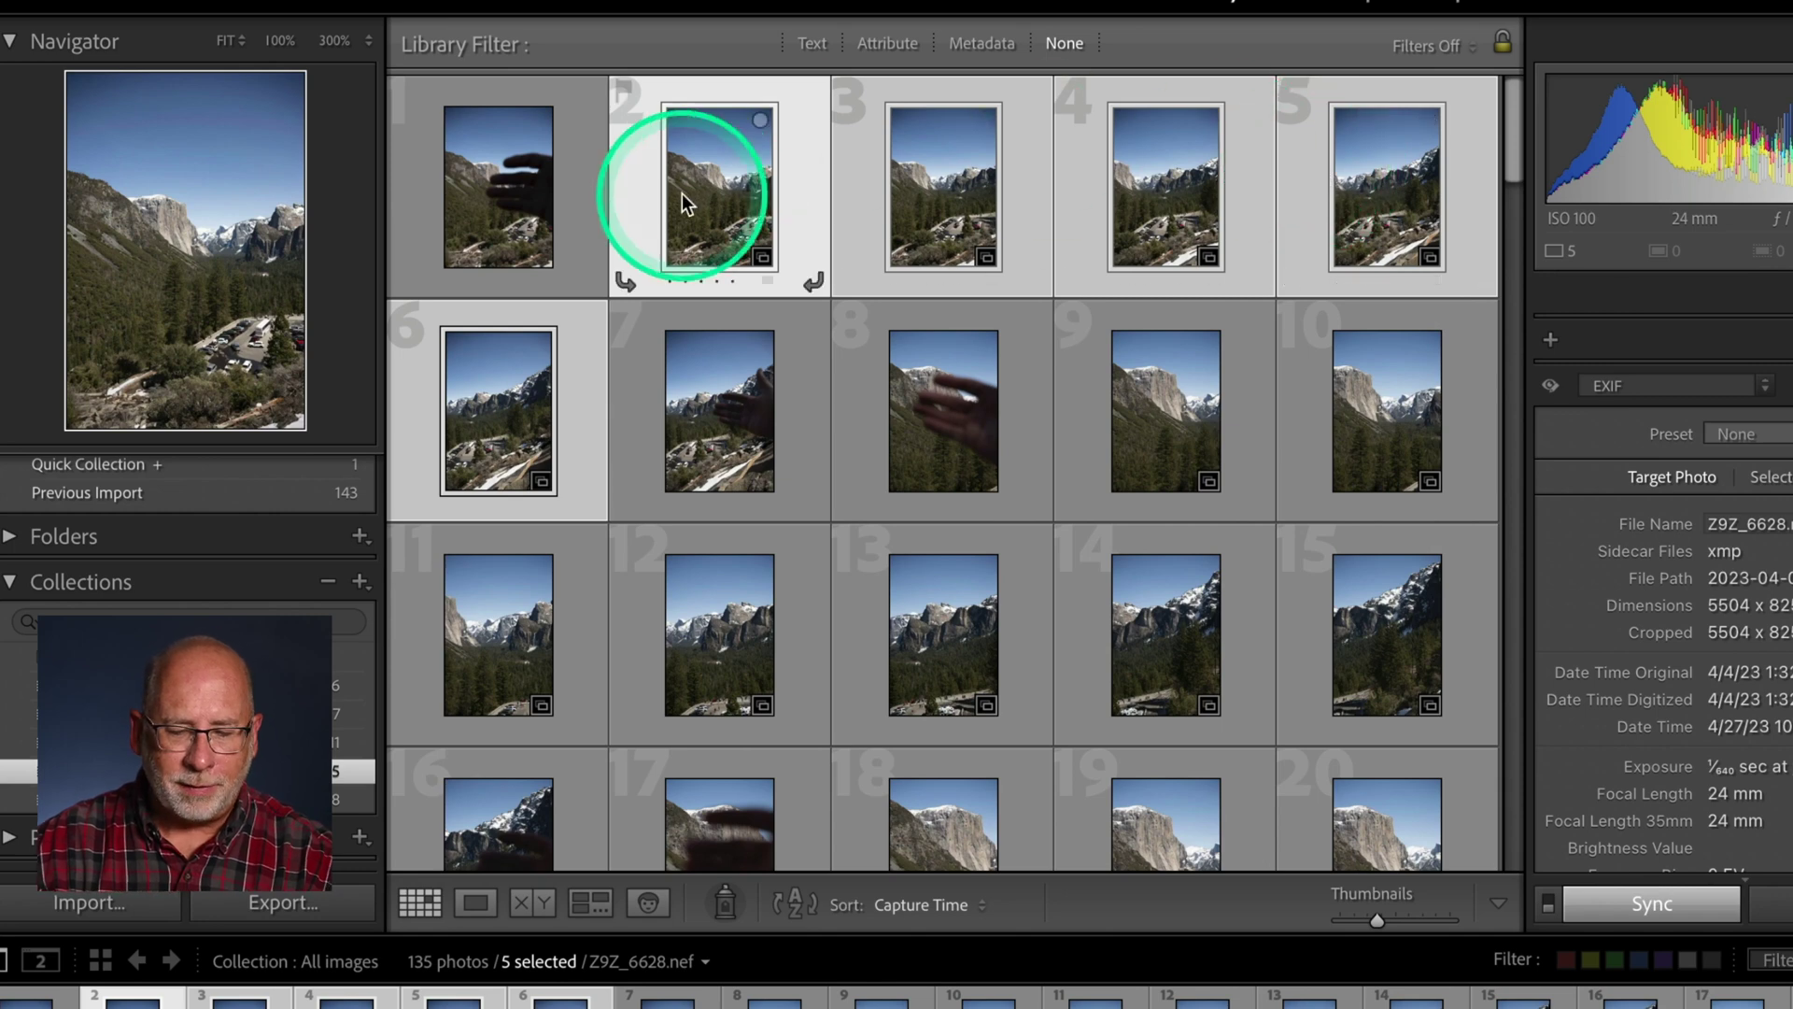
pyautogui.rightClick(519, 376)
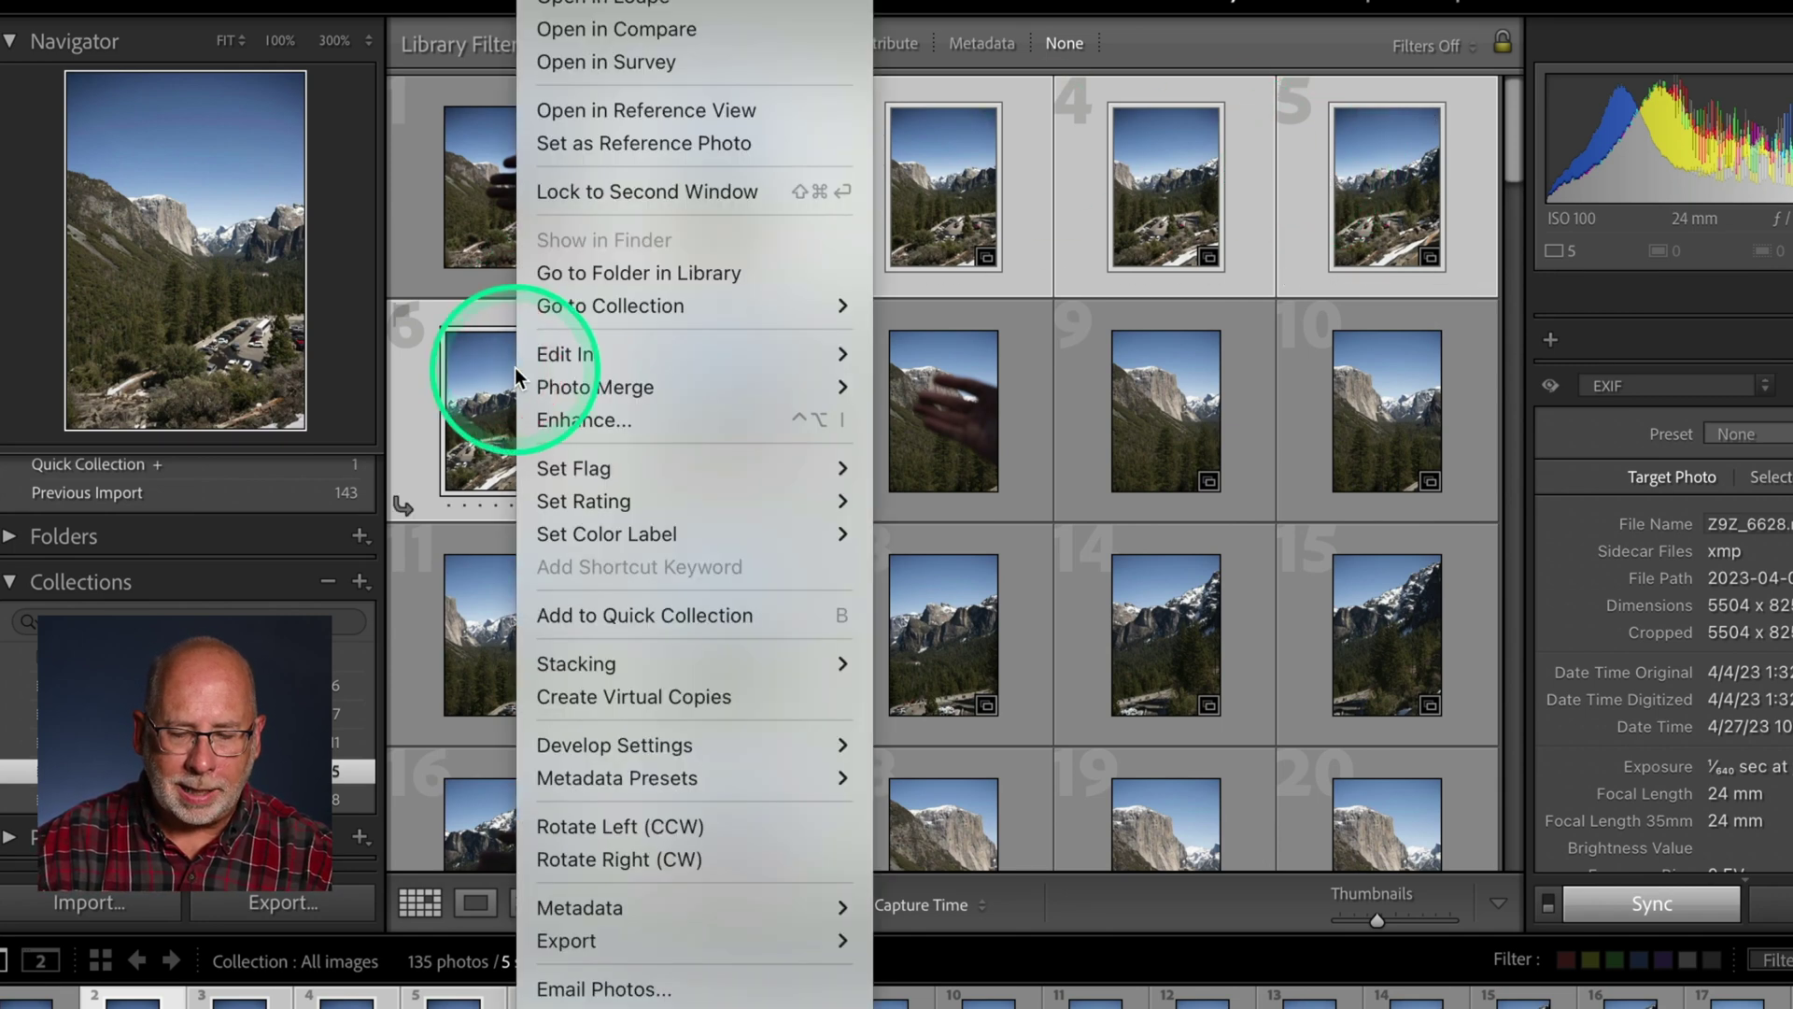
pyautogui.moveTo(579, 386)
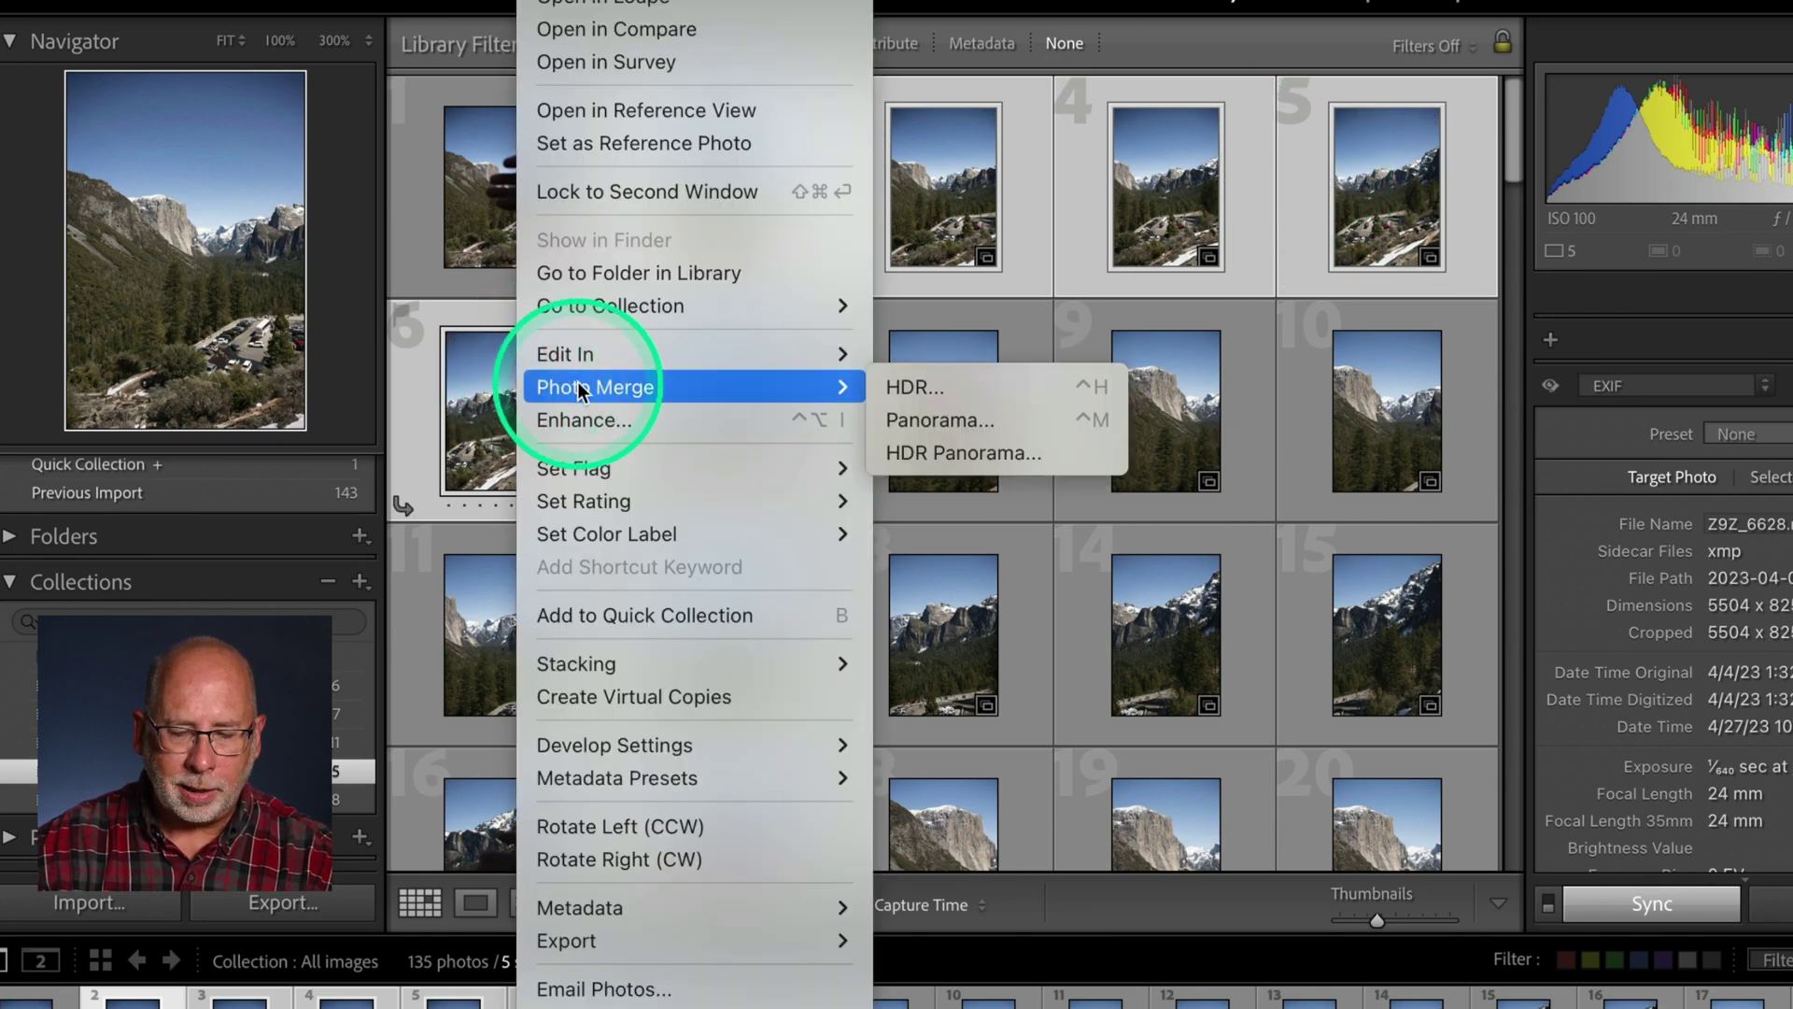
pyautogui.click(956, 419)
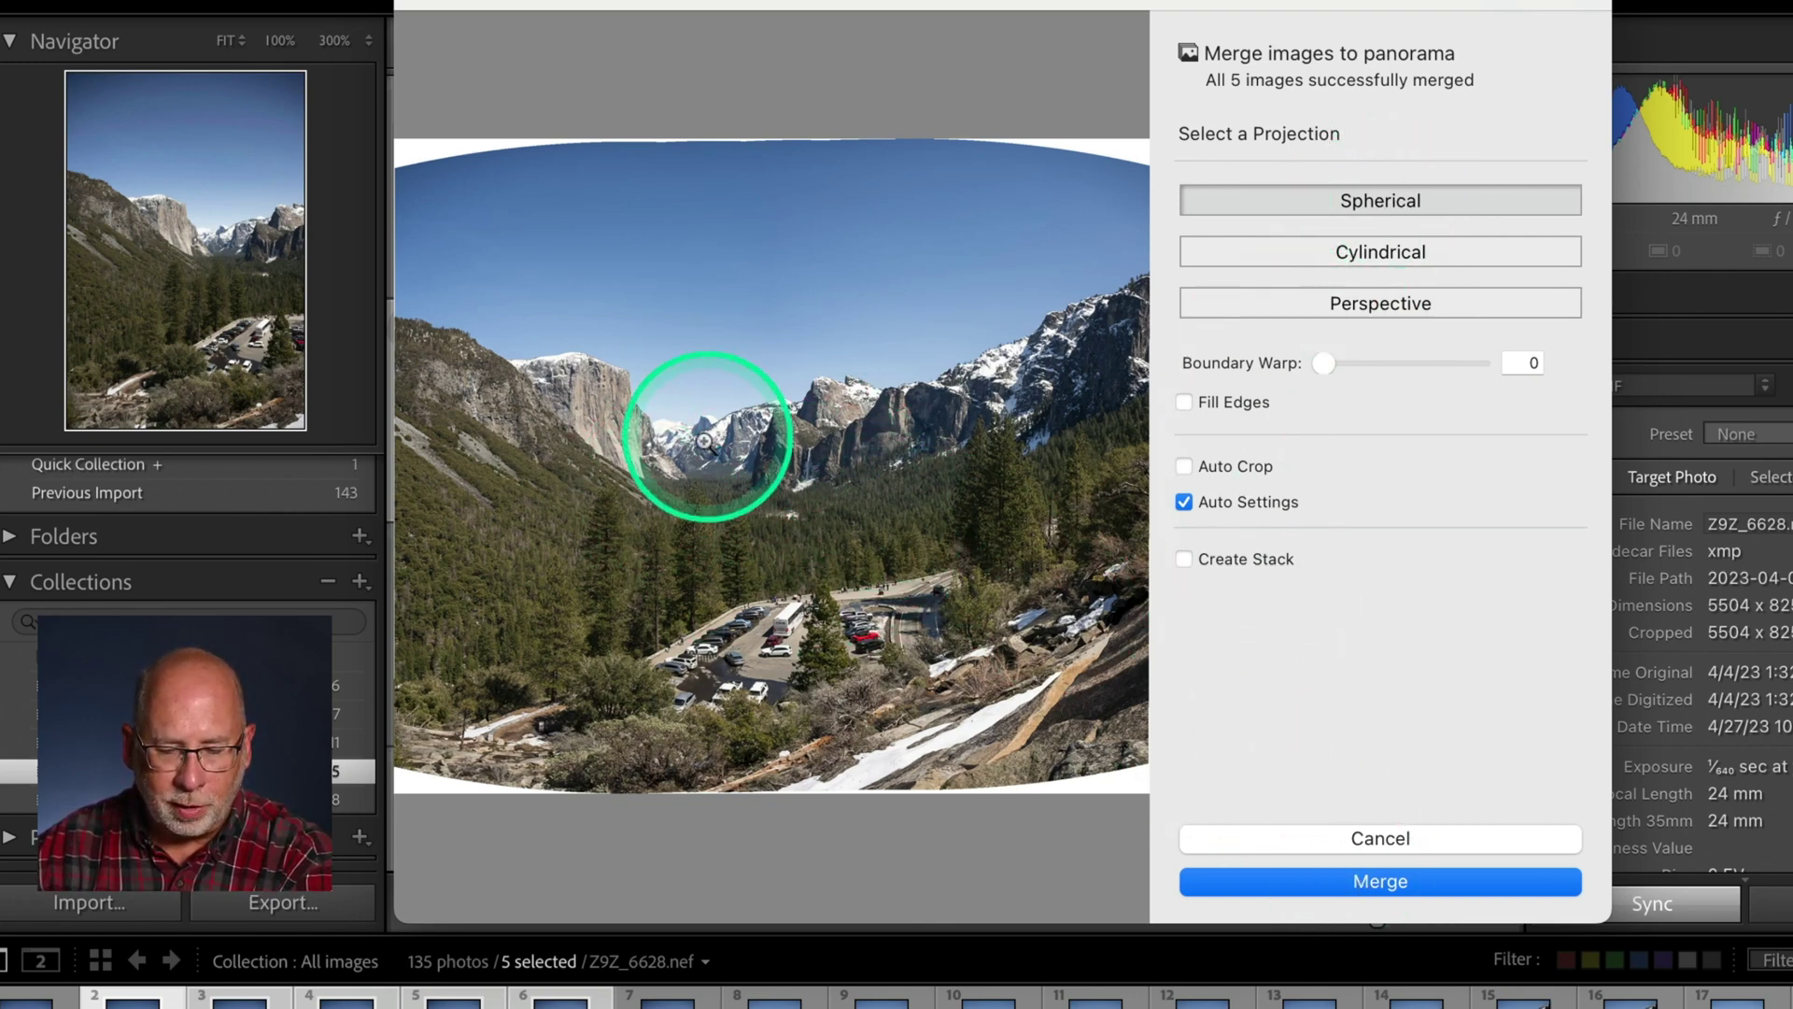
pyautogui.click(1399, 882)
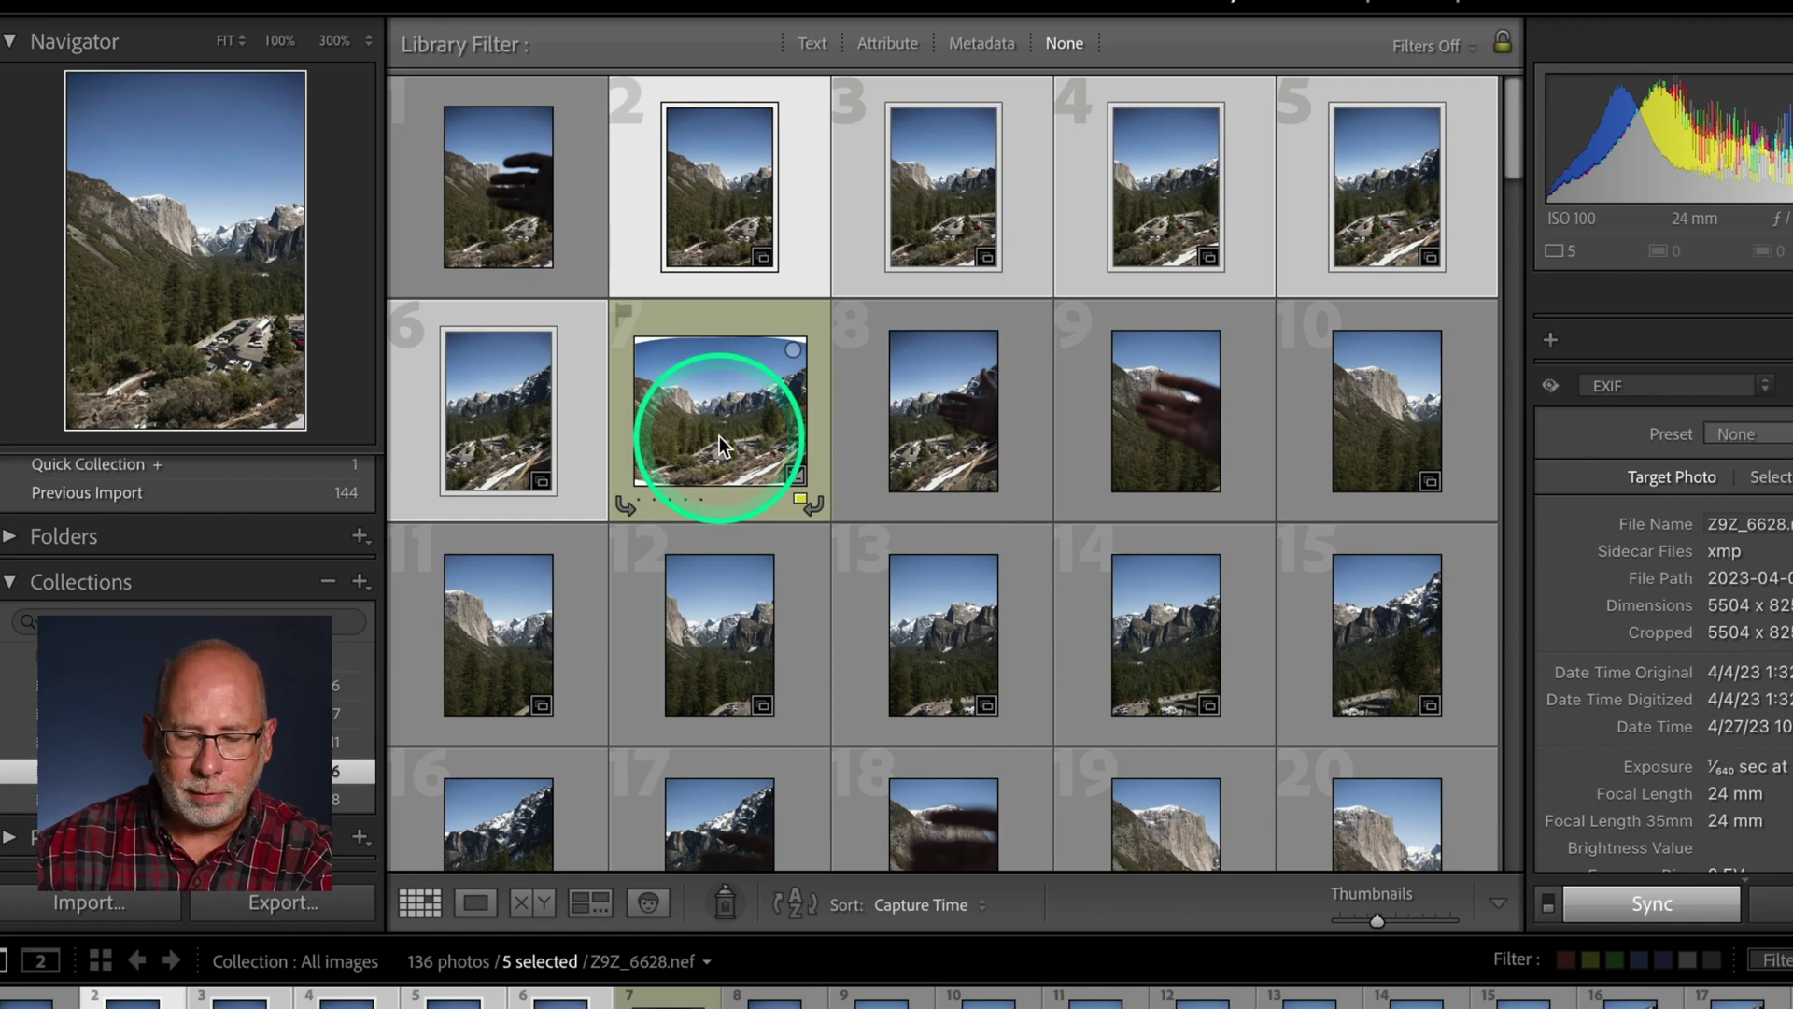
pyautogui.moveTo(719, 435)
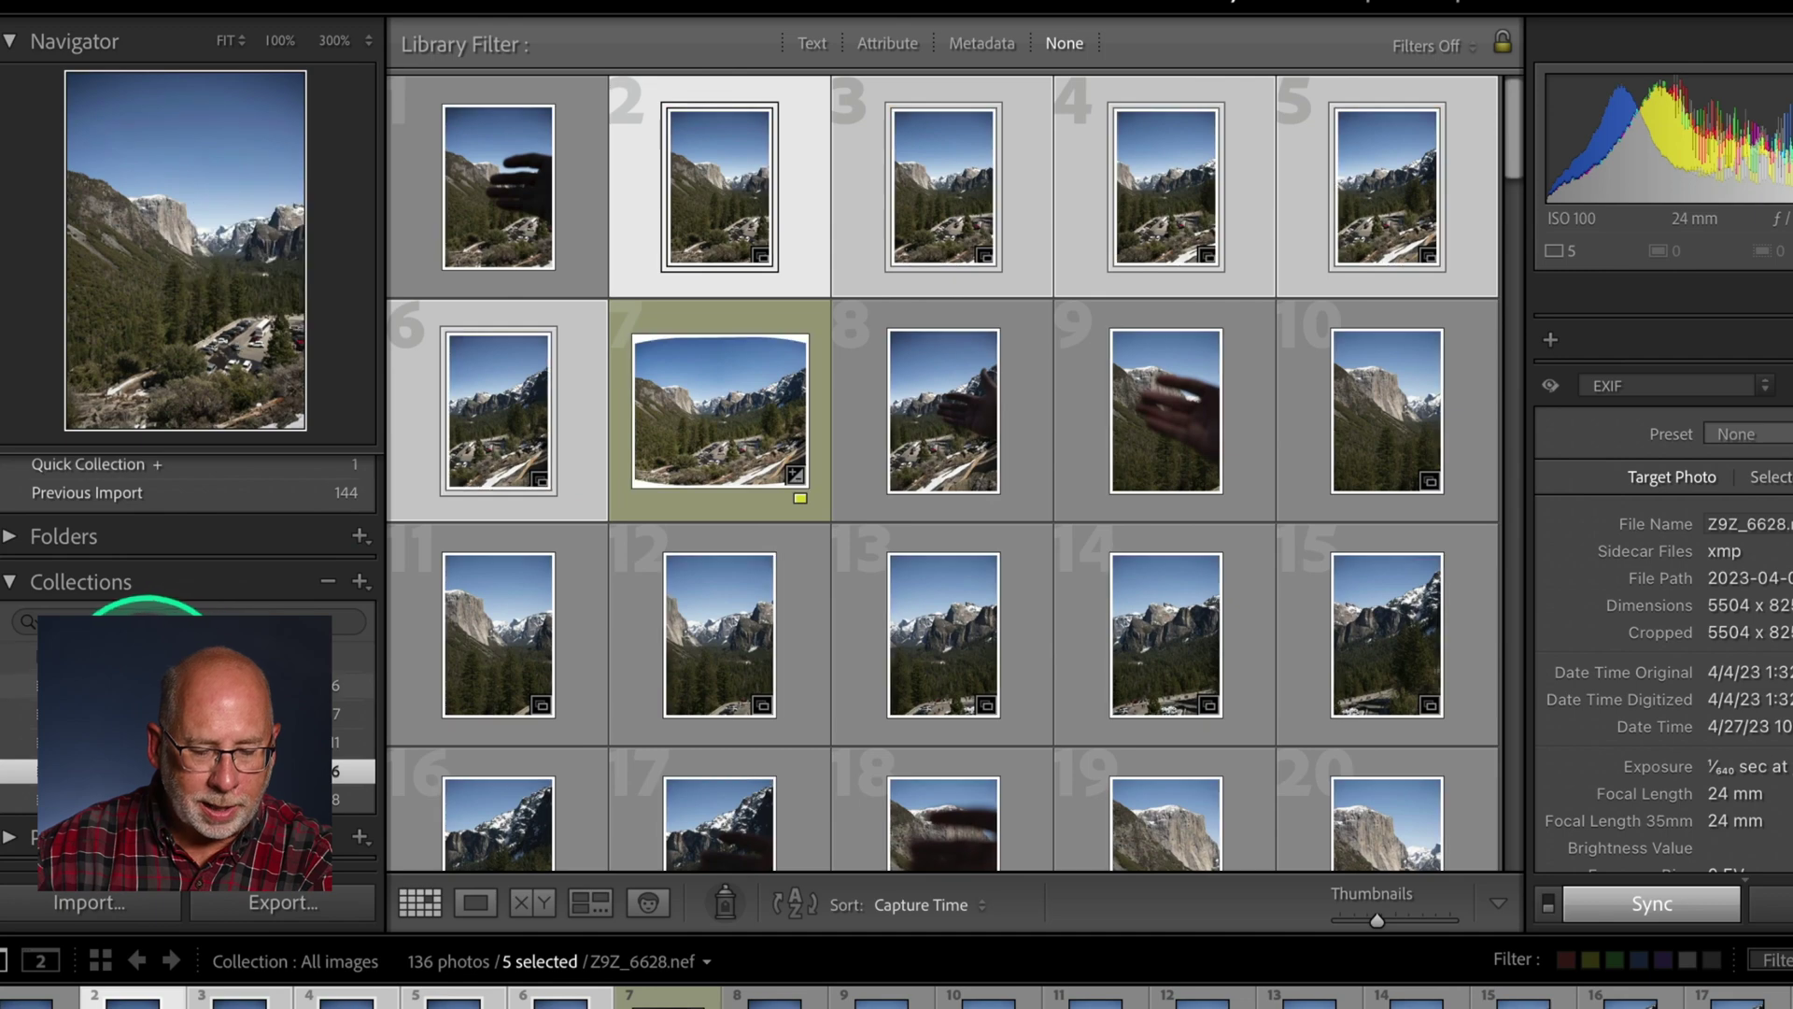
# - Review the starting frames of the 70 mm and 49 mm panorama sequences in the All images collection
pyautogui.scroll(-5, 949, 597)
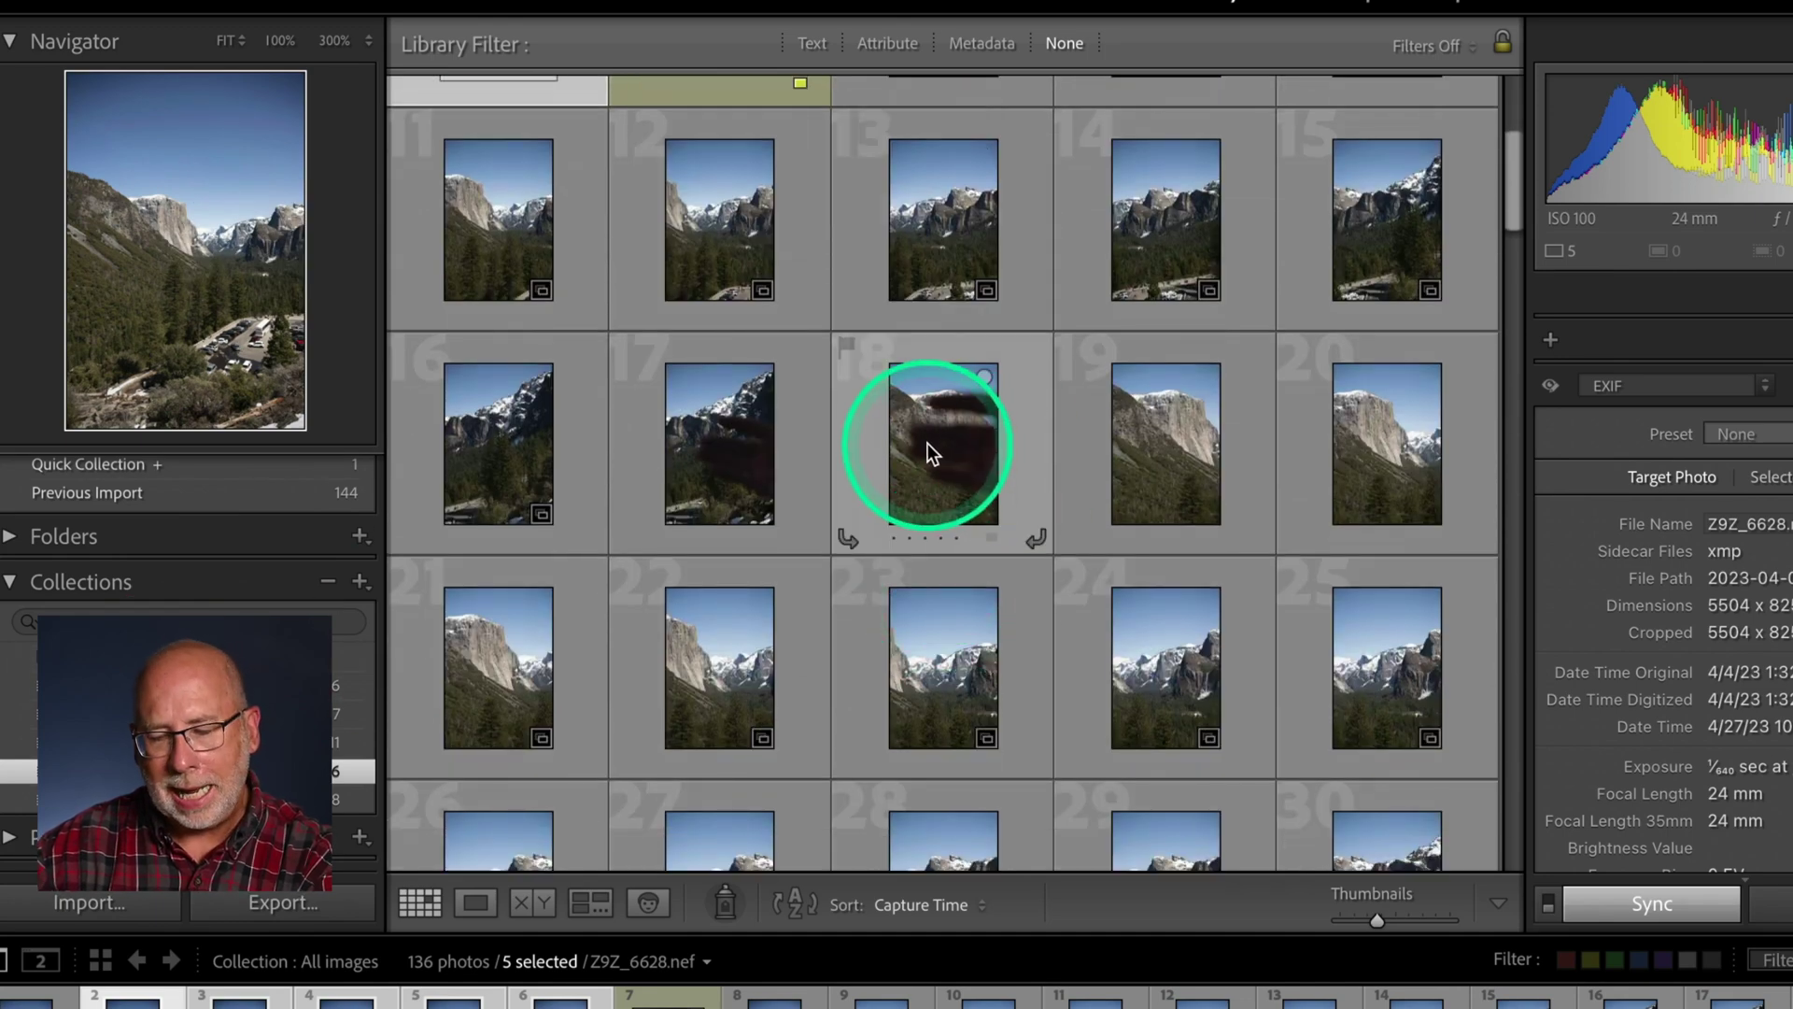
pyautogui.click(1174, 464)
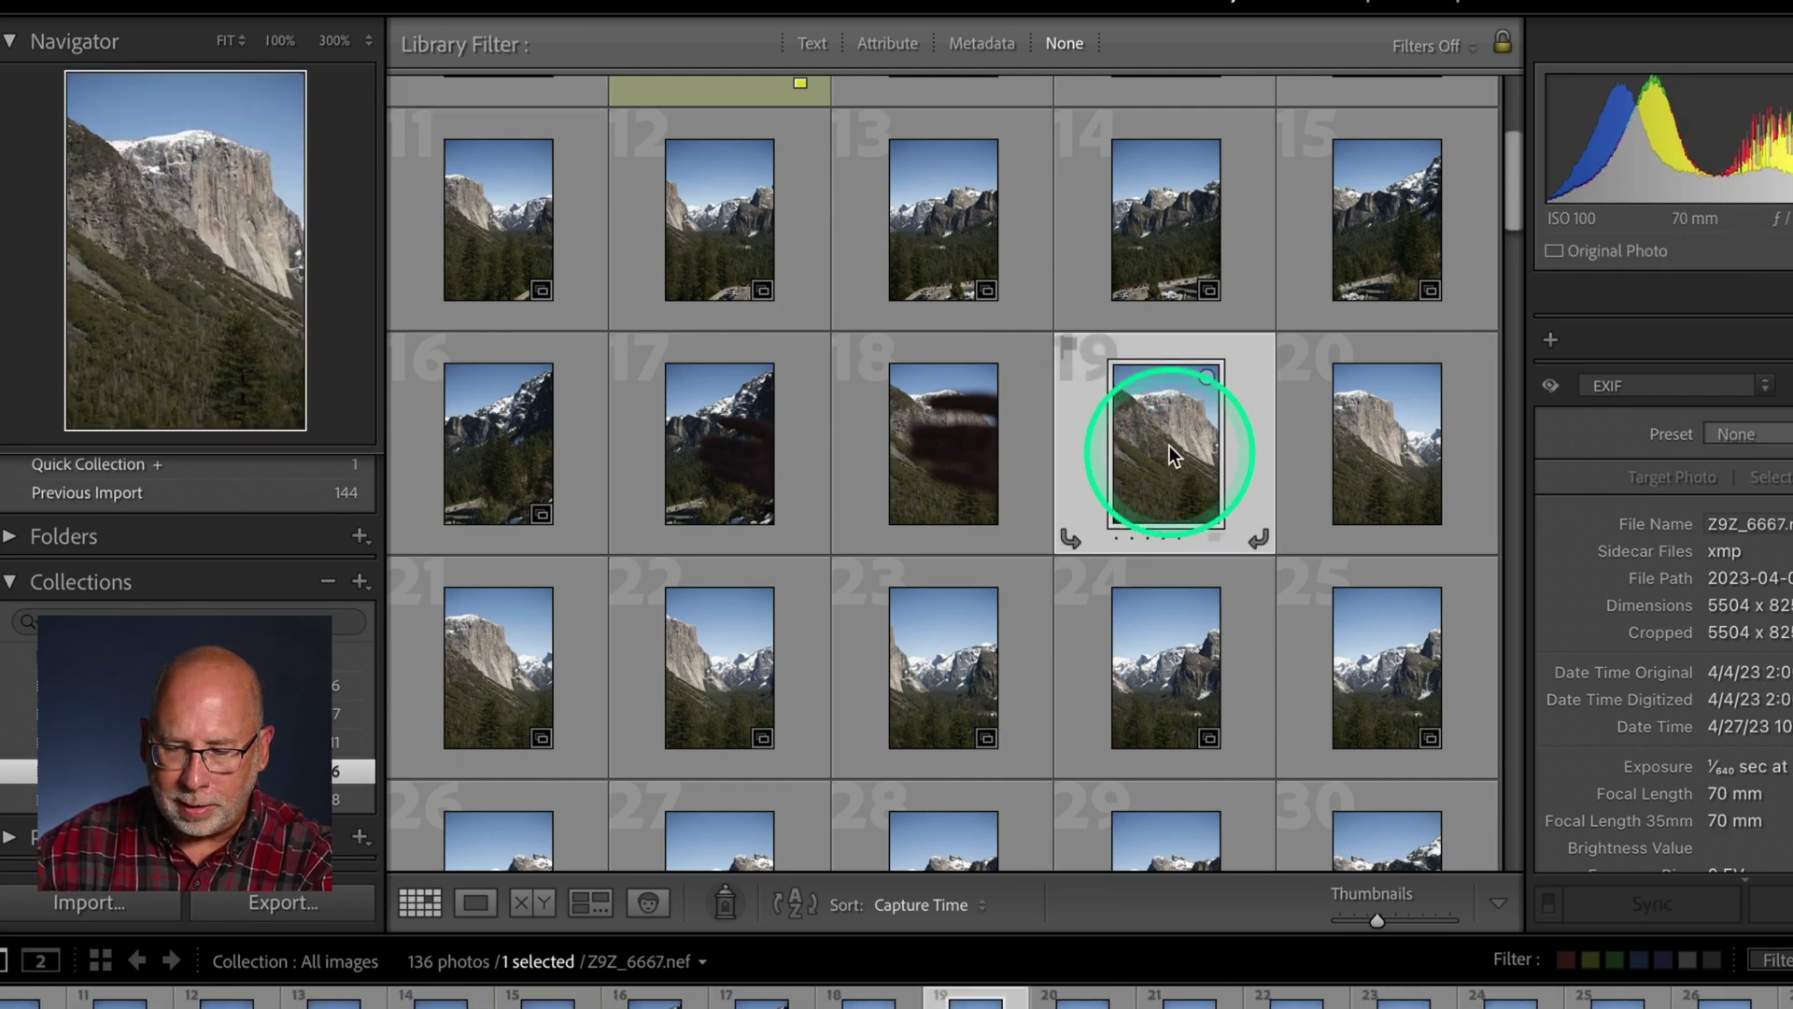
pyautogui.scroll(3, 1168, 323)
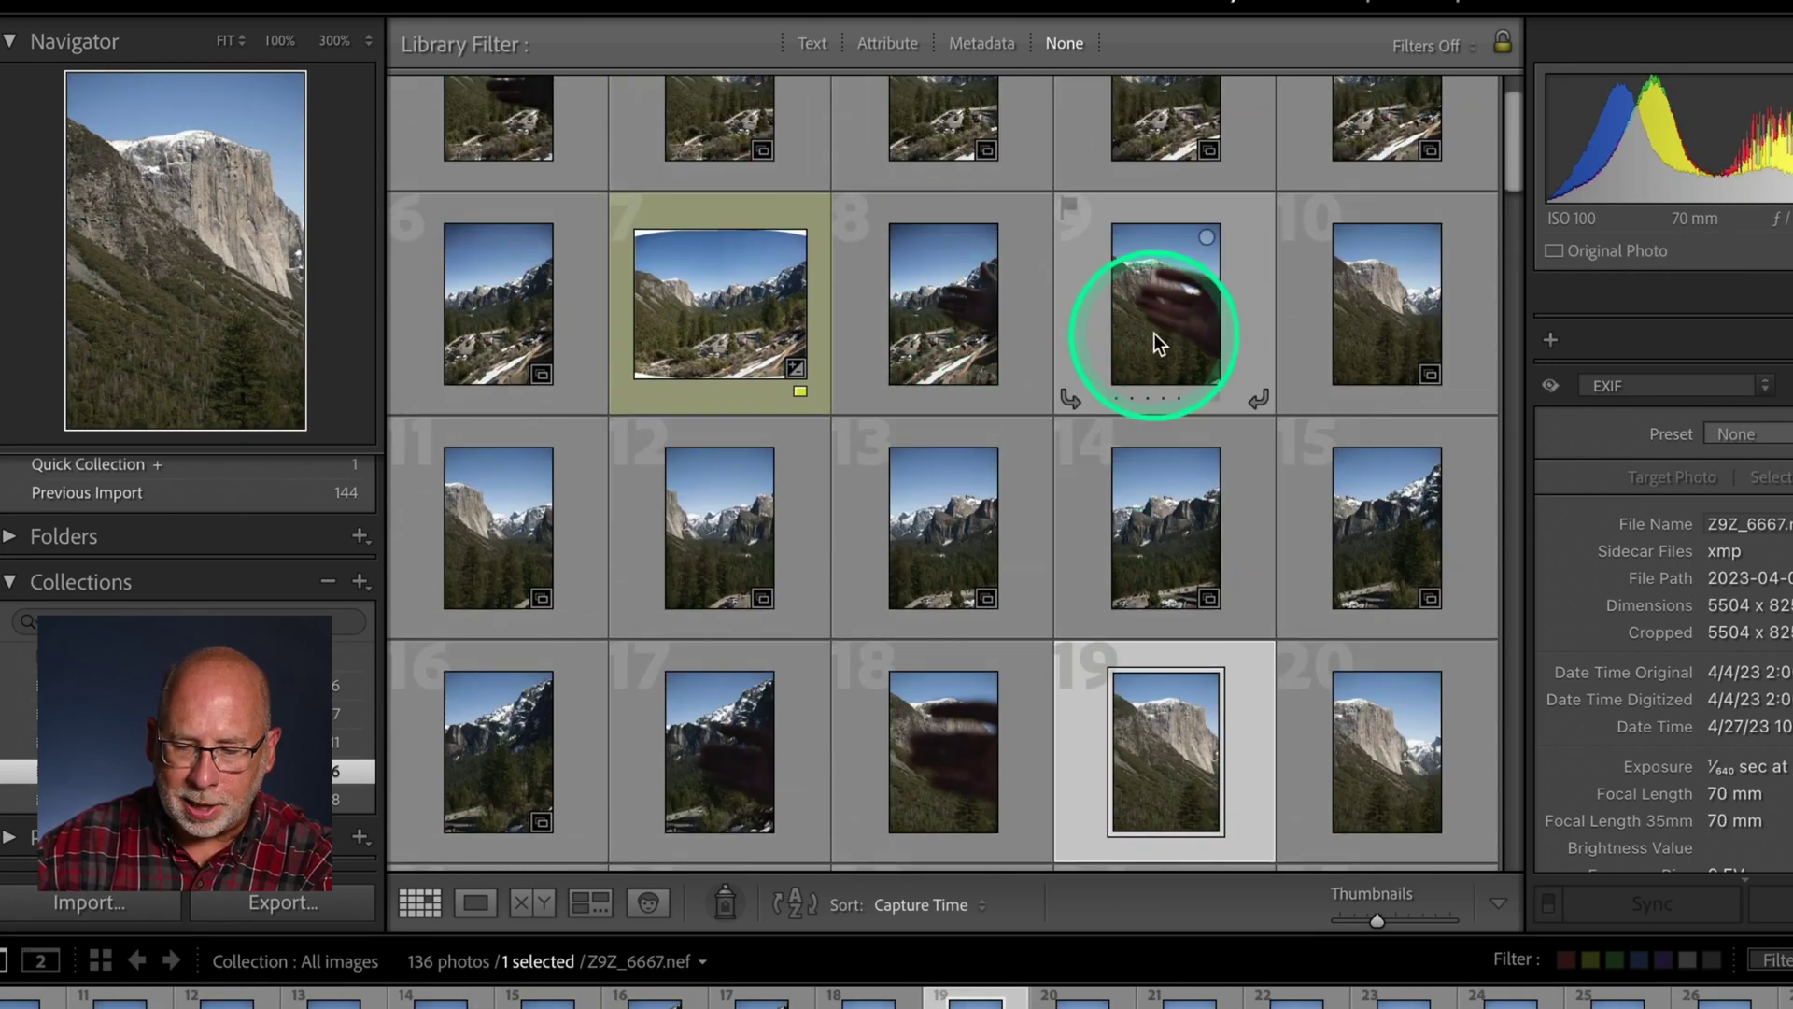
pyautogui.click(1387, 317)
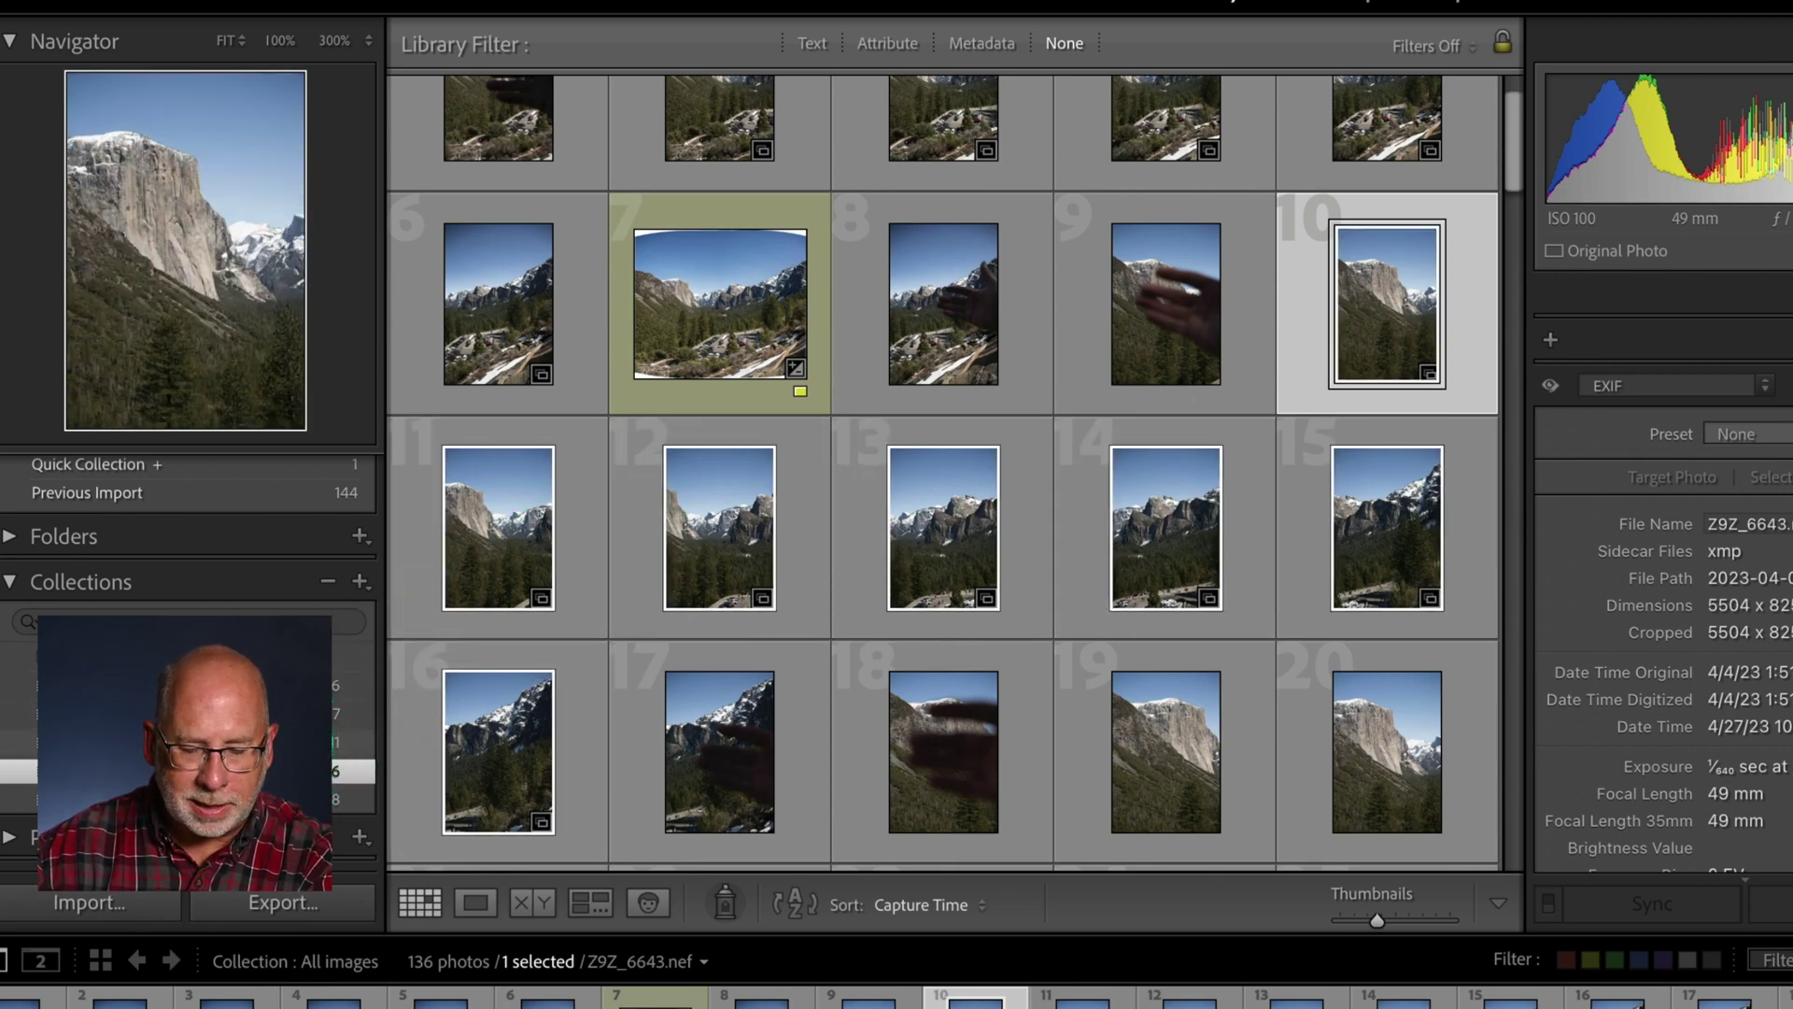
pyautogui.scroll(-1, 485, 743)
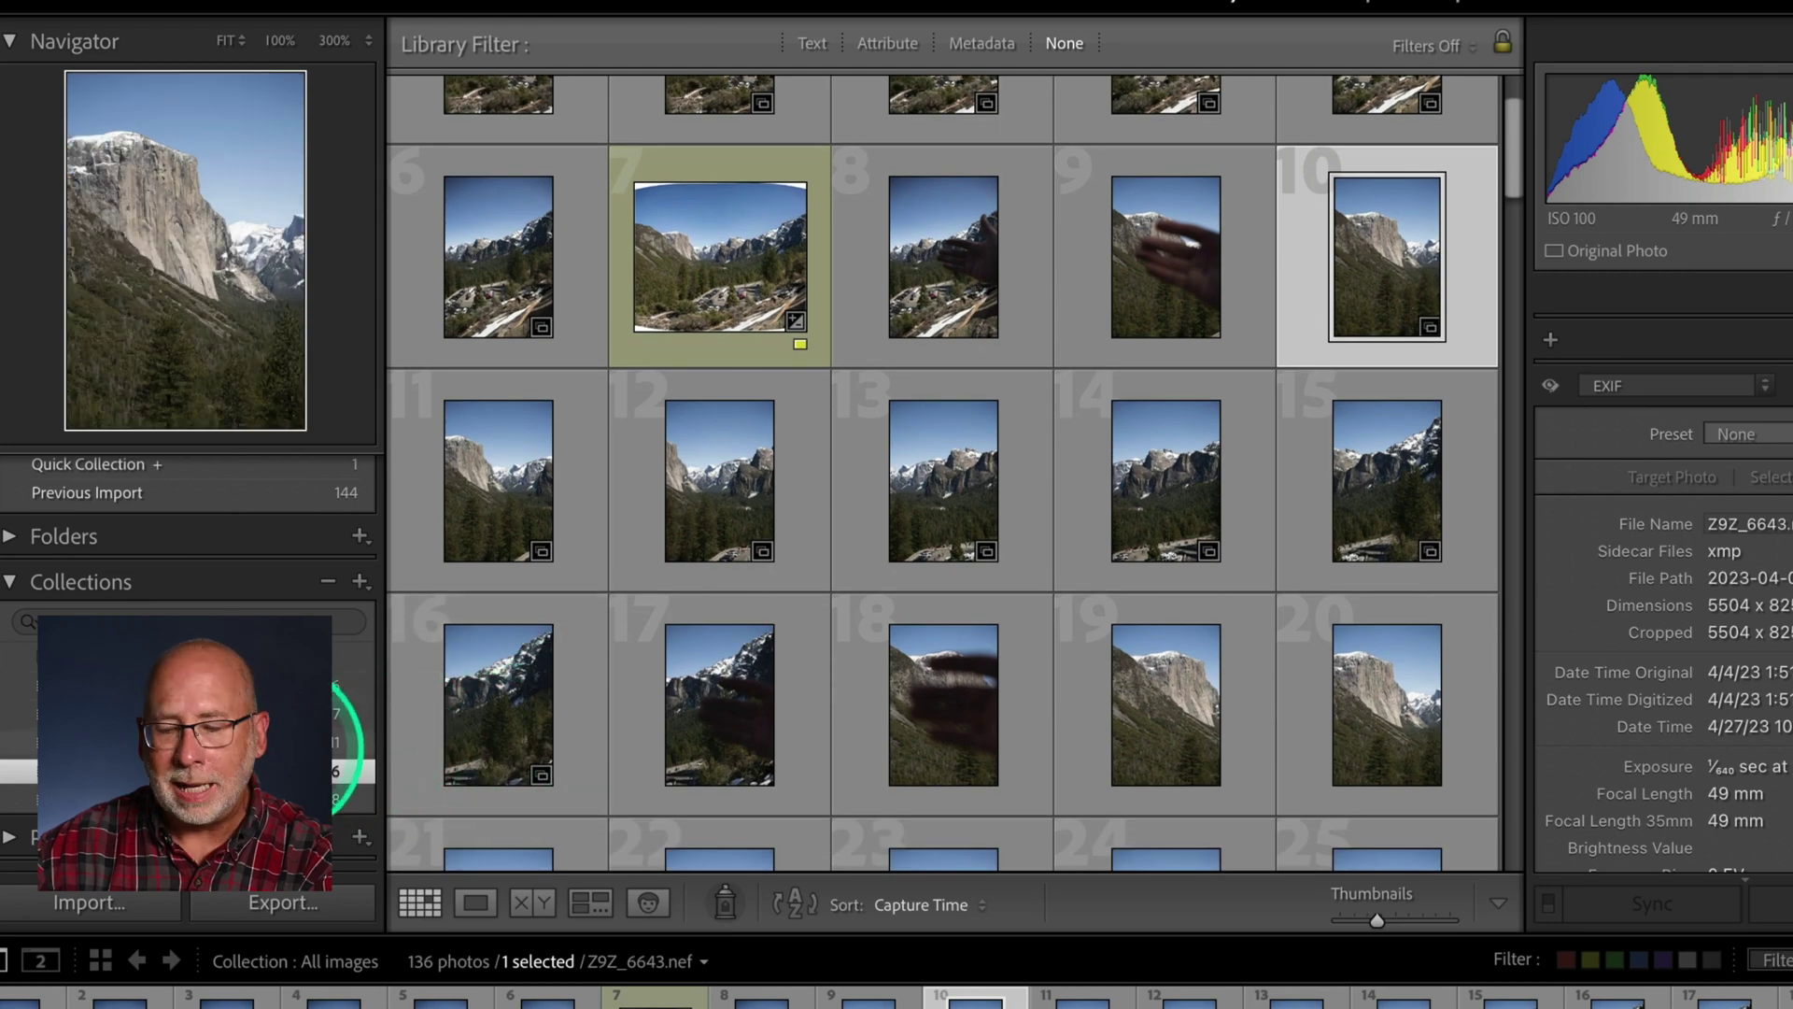
pyautogui.scroll(-4, 1022, 688)
pyautogui.scroll(-1, 1061, 676)
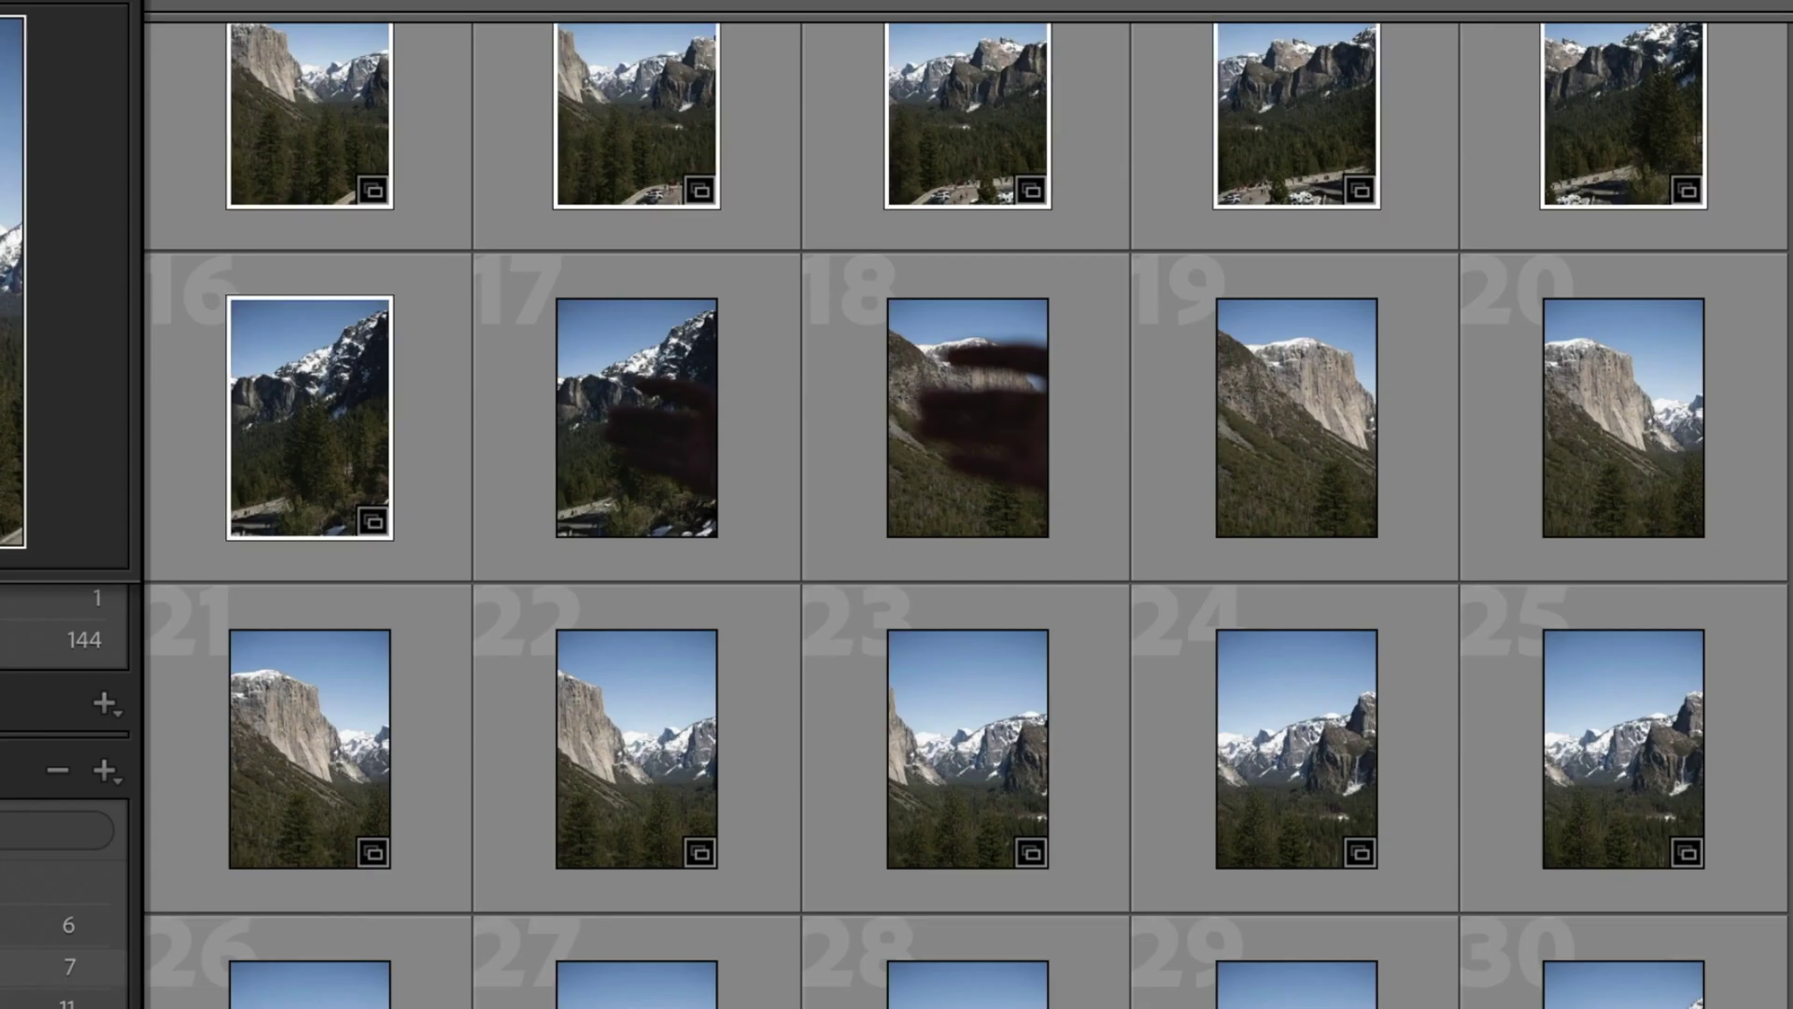
# - Merge all seven photos of the 50mm collection into a panorama with Spherical projection and Auto Settings
pyautogui.click(187, 712)
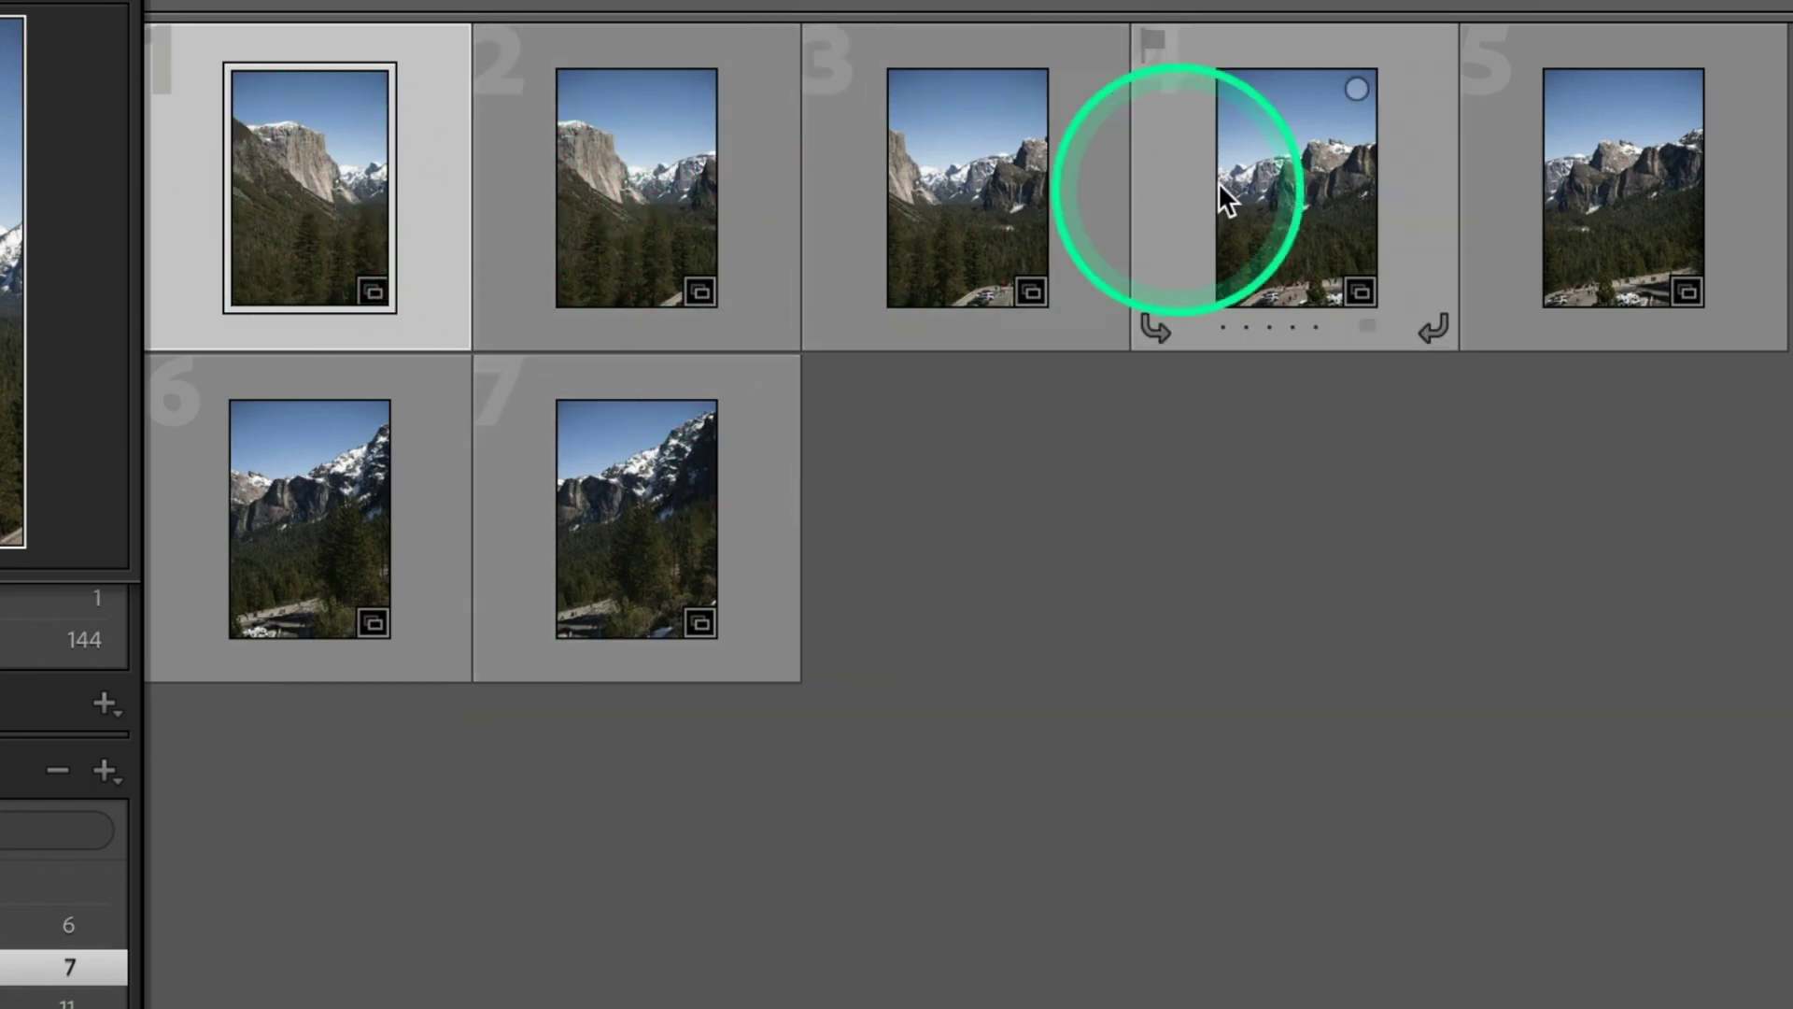
pyautogui.press('super+a')
pyautogui.rightClick(633, 529)
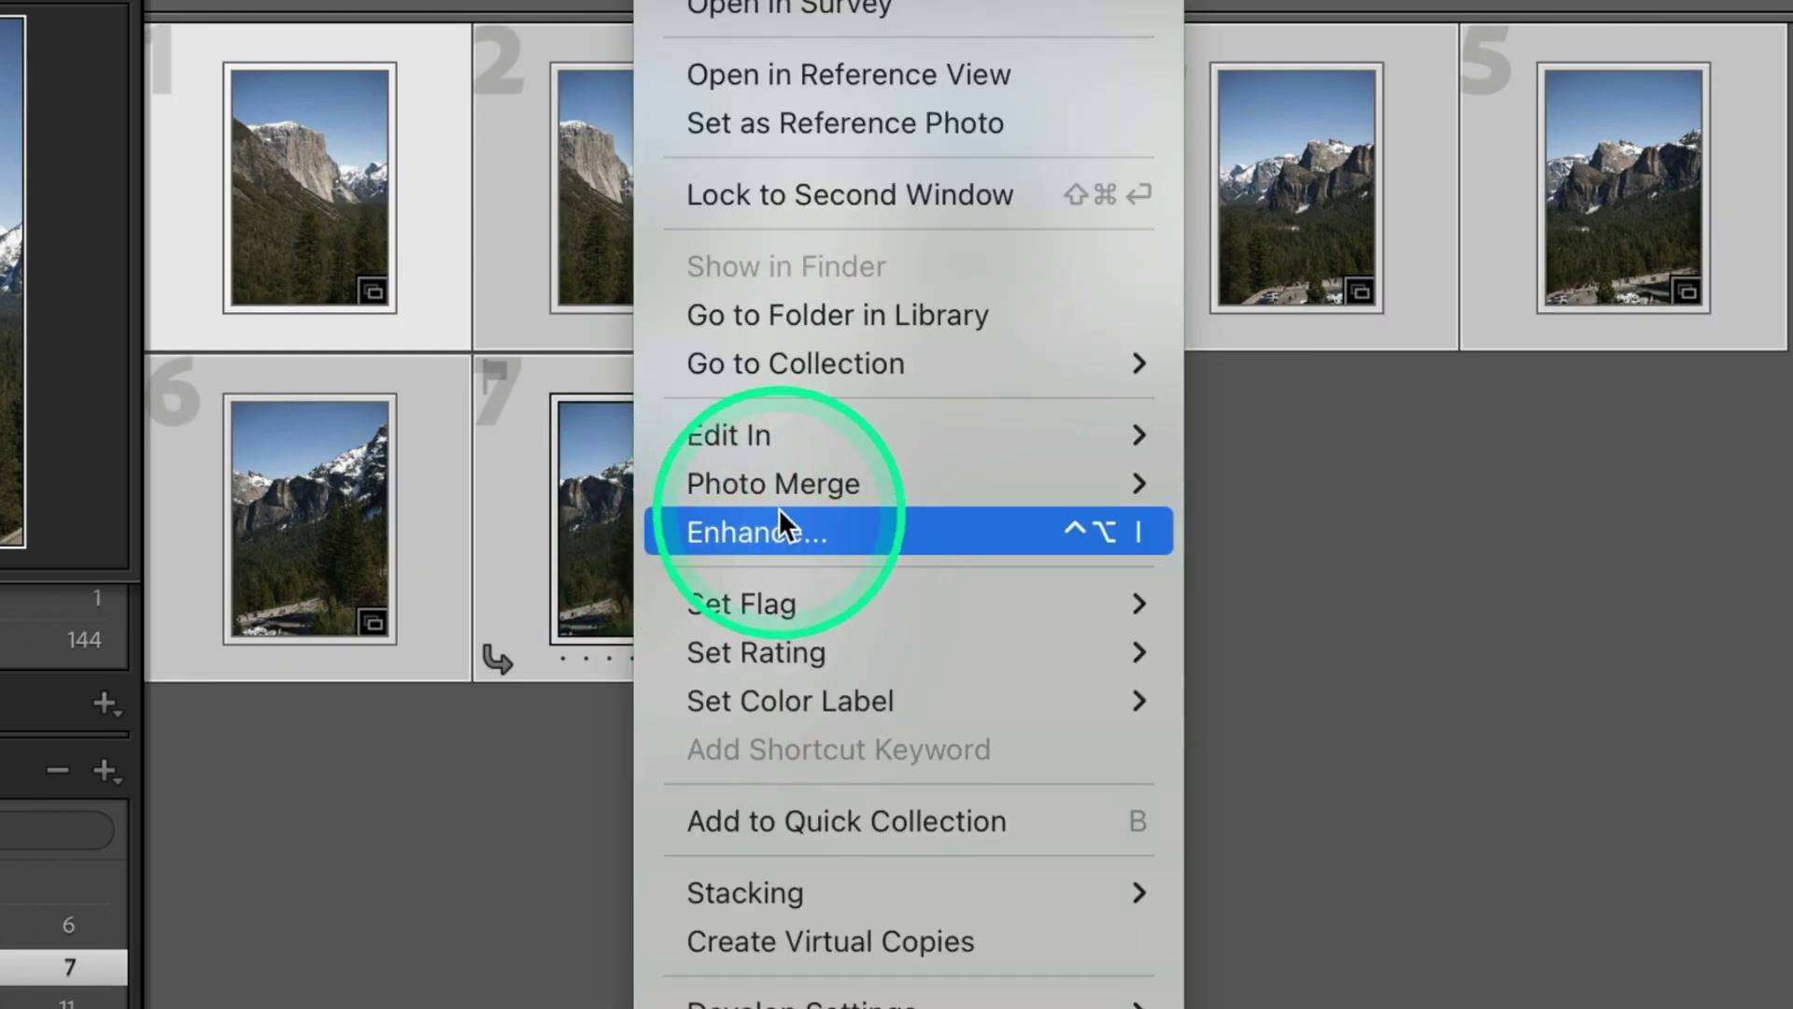
pyautogui.moveTo(861, 481)
pyautogui.click(1263, 531)
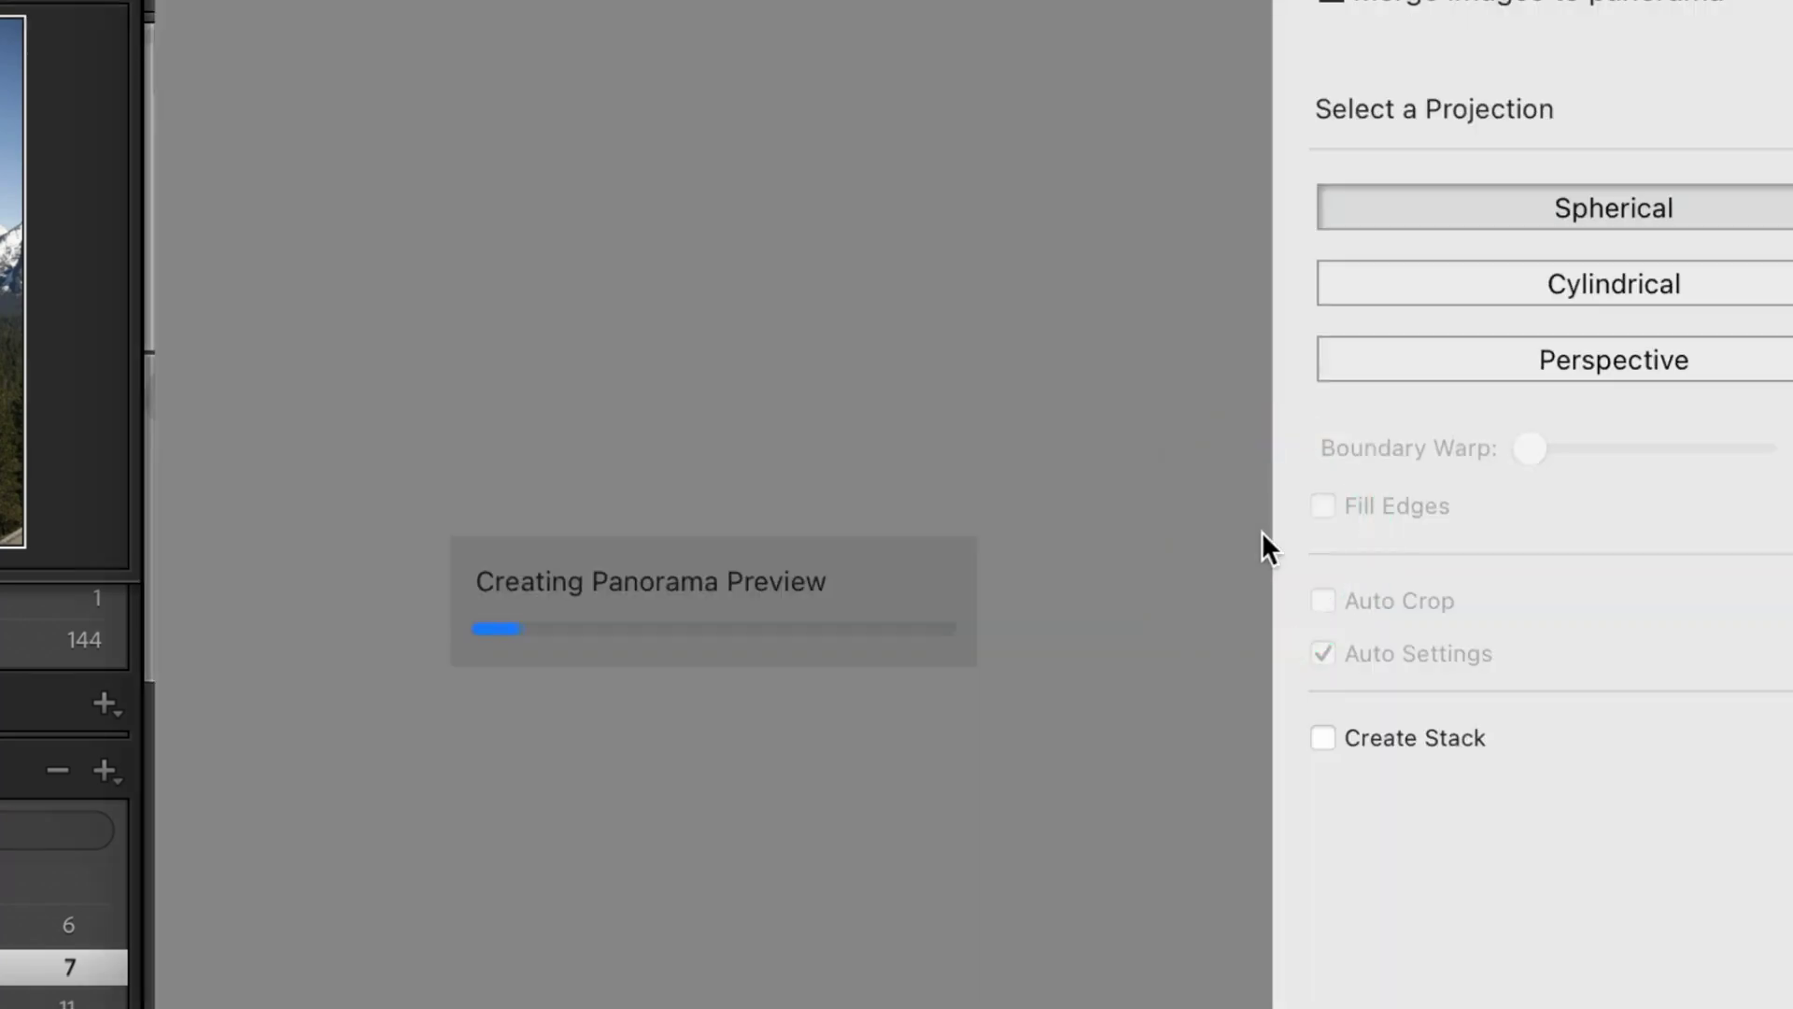
pyautogui.click(1032, 607)
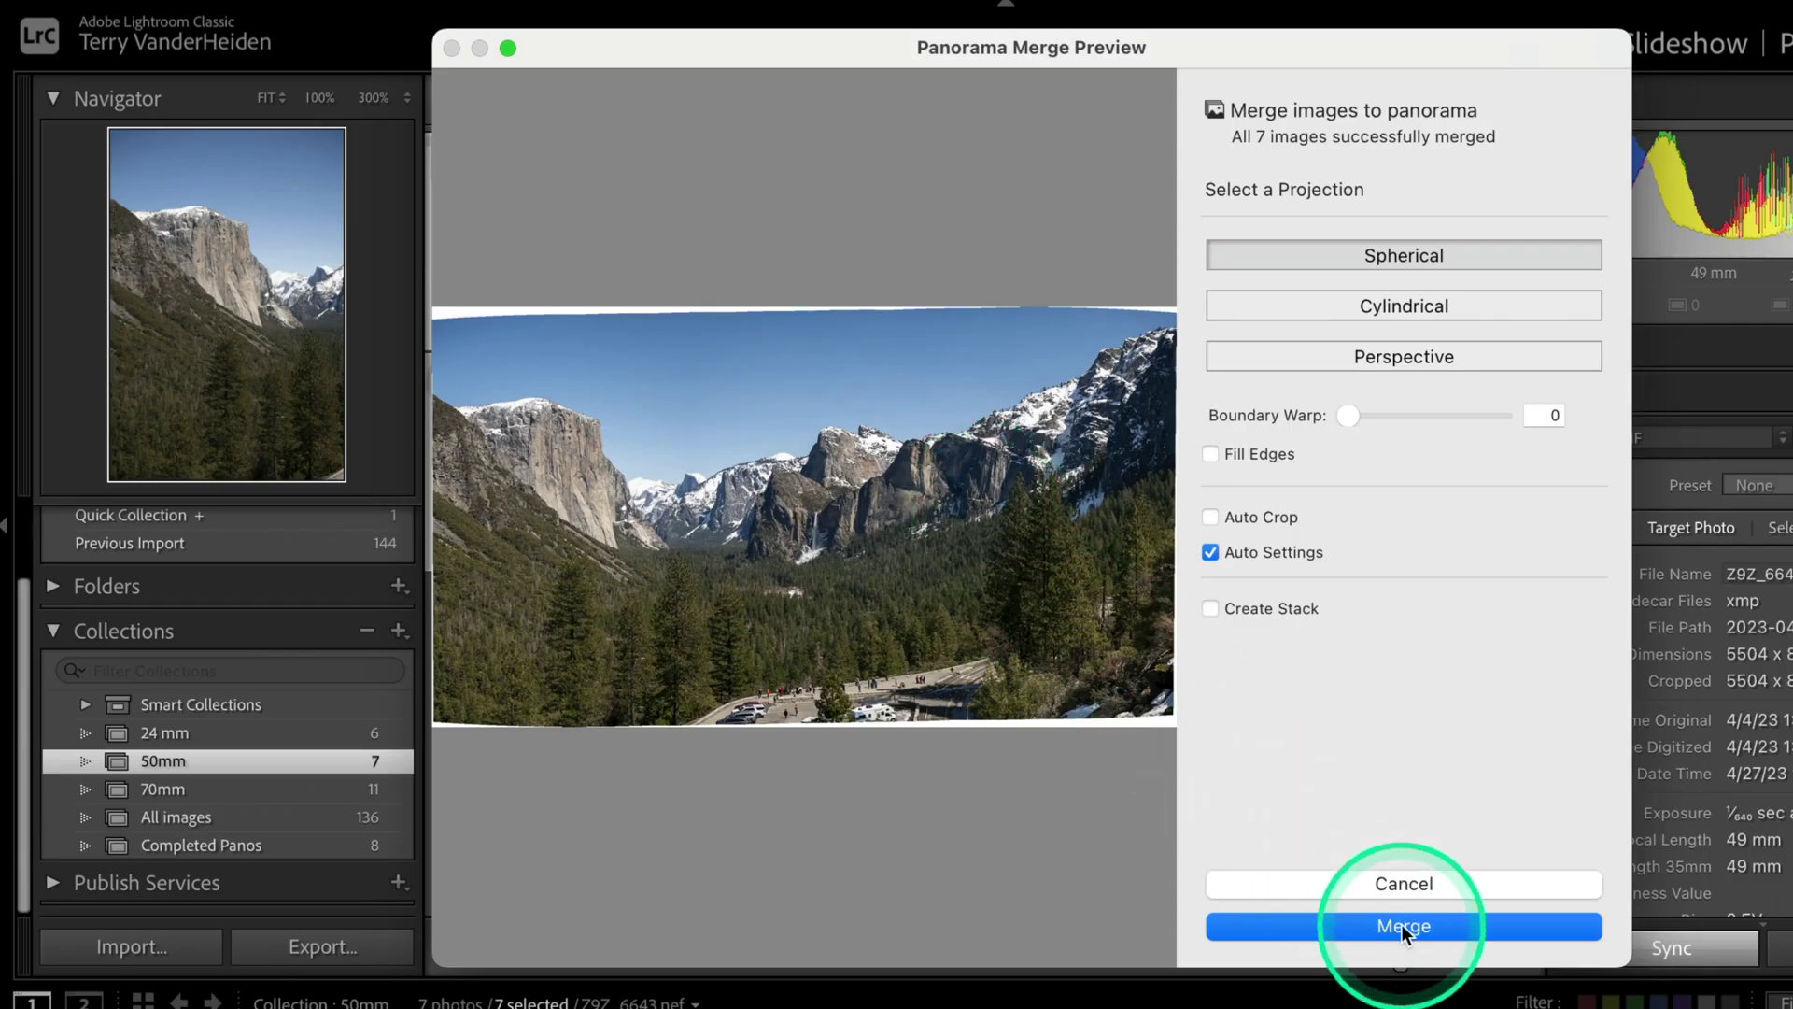
pyautogui.click(1401, 925)
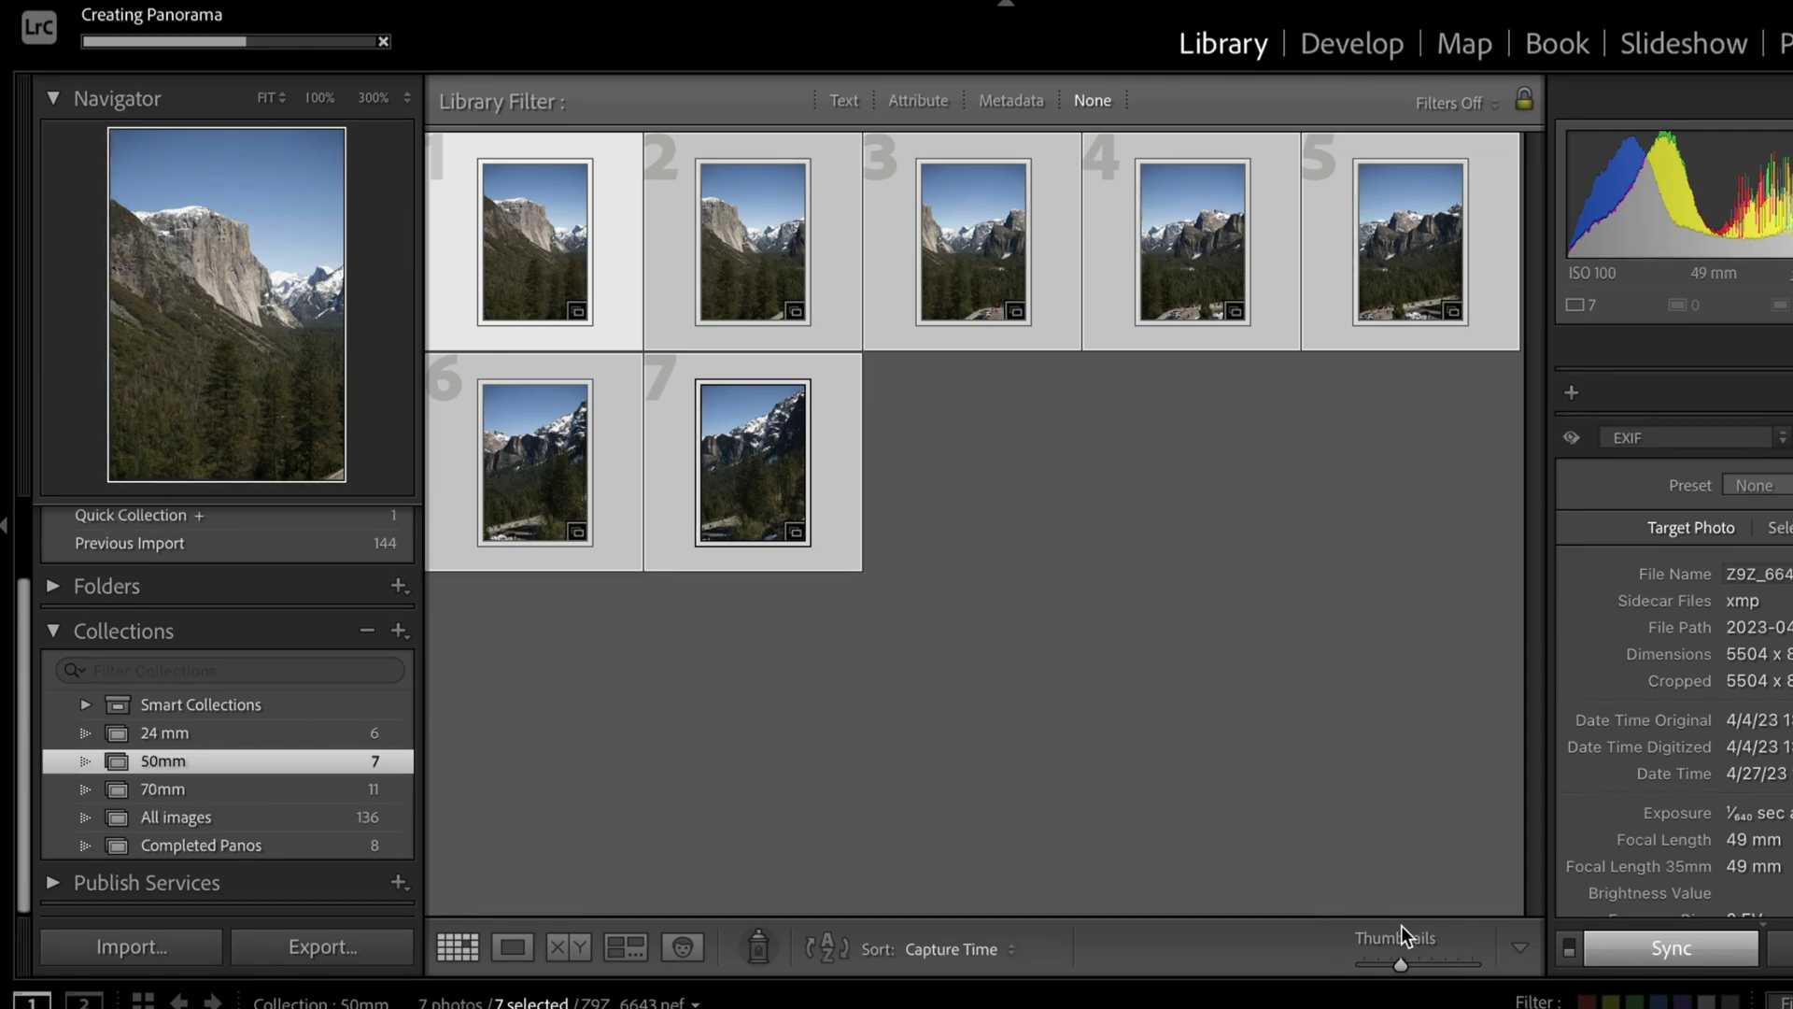
pyautogui.moveTo(1401, 926)
pyautogui.mouseDown()
pyautogui.moveTo(1201, 880)
pyautogui.moveTo(1089, 748)
pyautogui.moveTo(1124, 748)
pyautogui.moveTo(600, 200)
pyautogui.moveTo(140, 132)
pyautogui.moveTo(49, 70)
pyautogui.moveTo(416, 32)
pyautogui.mouseUp()
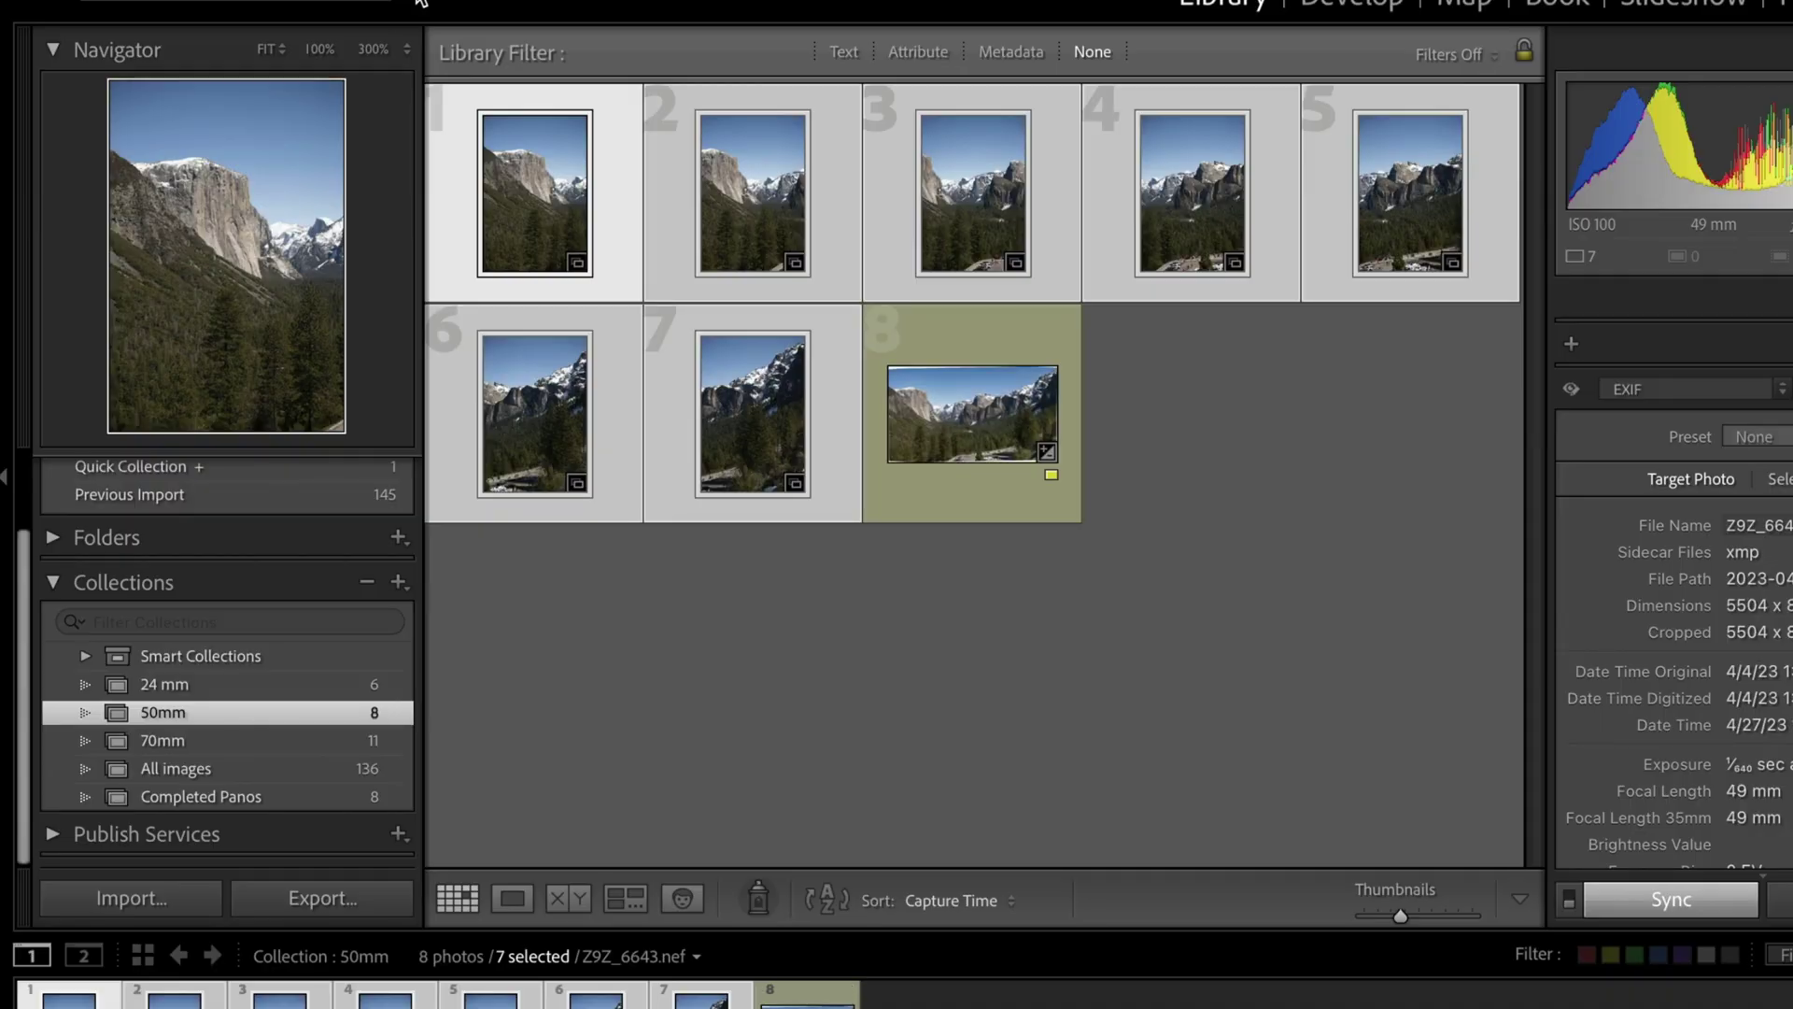
# - Open the merged 50mm panorama in a large single-image view to inspect its stitching and edges
pyautogui.click(966, 426)
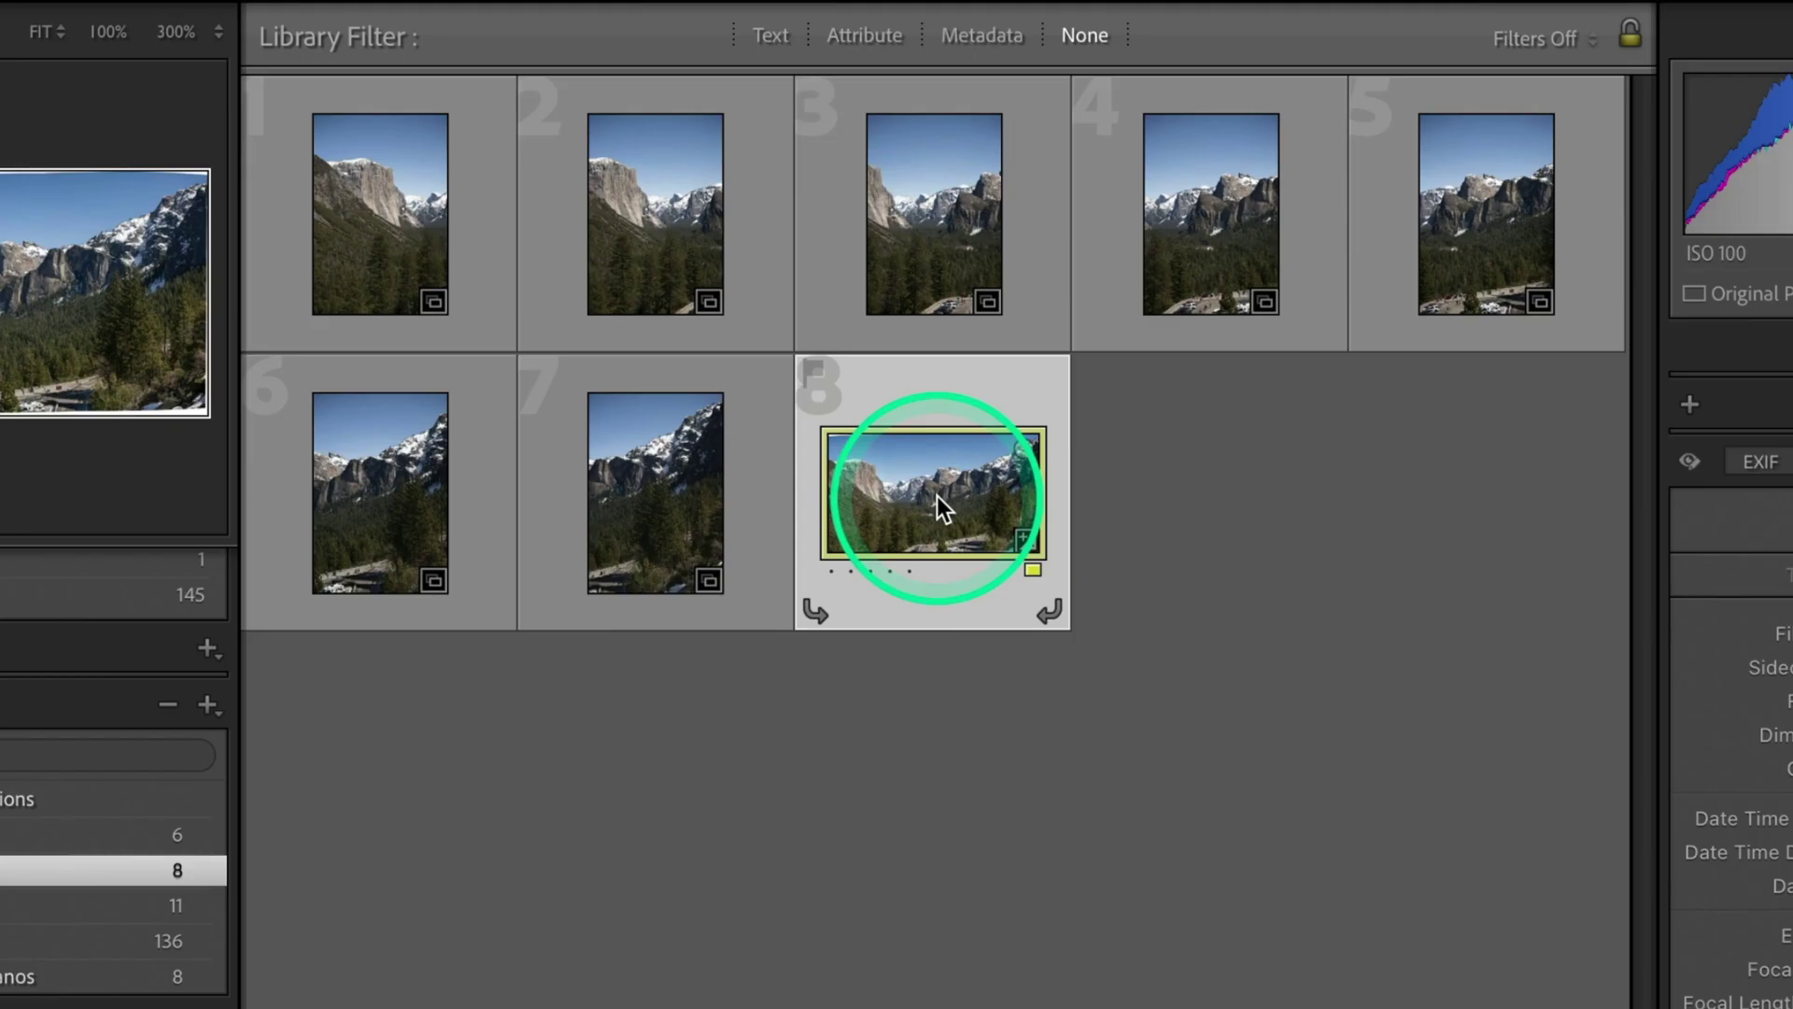
pyautogui.doubleClick(940, 508)
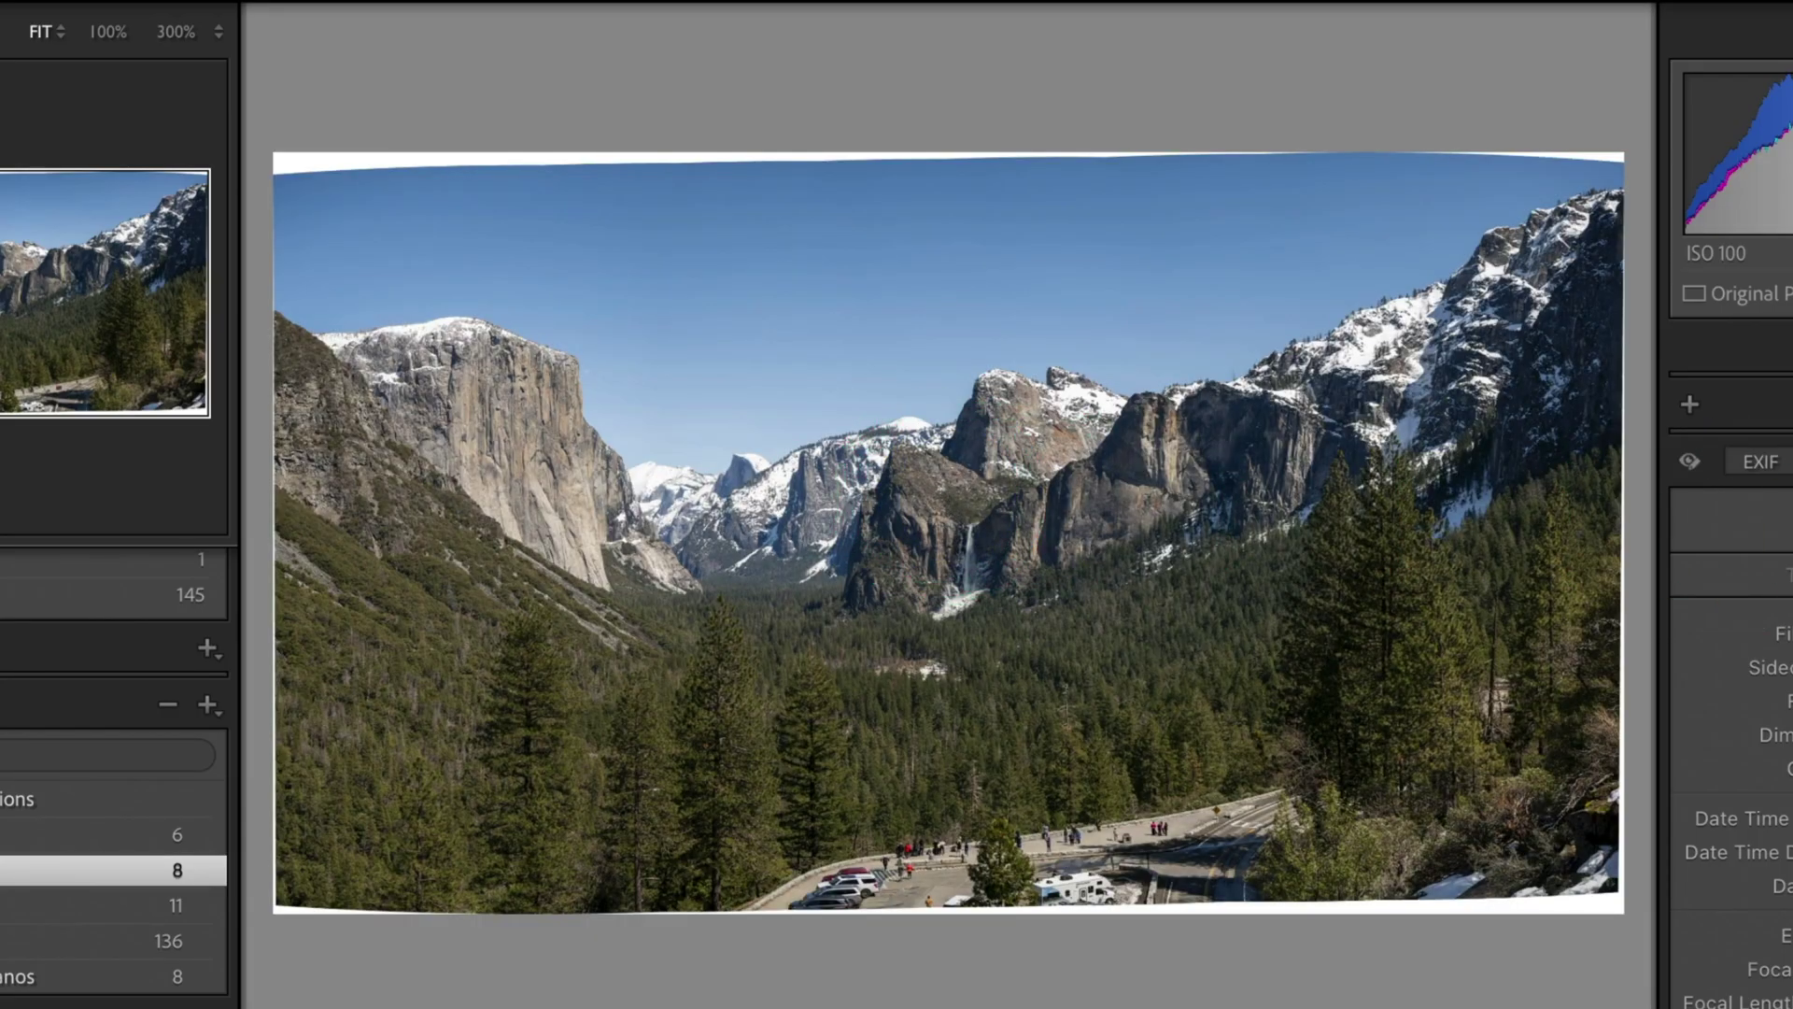
pyautogui.click(1461, 2)
# - View the 70mm collection's photos in the grid and the finished panoramas in the Completed Panos collection
pyautogui.click(48, 906)
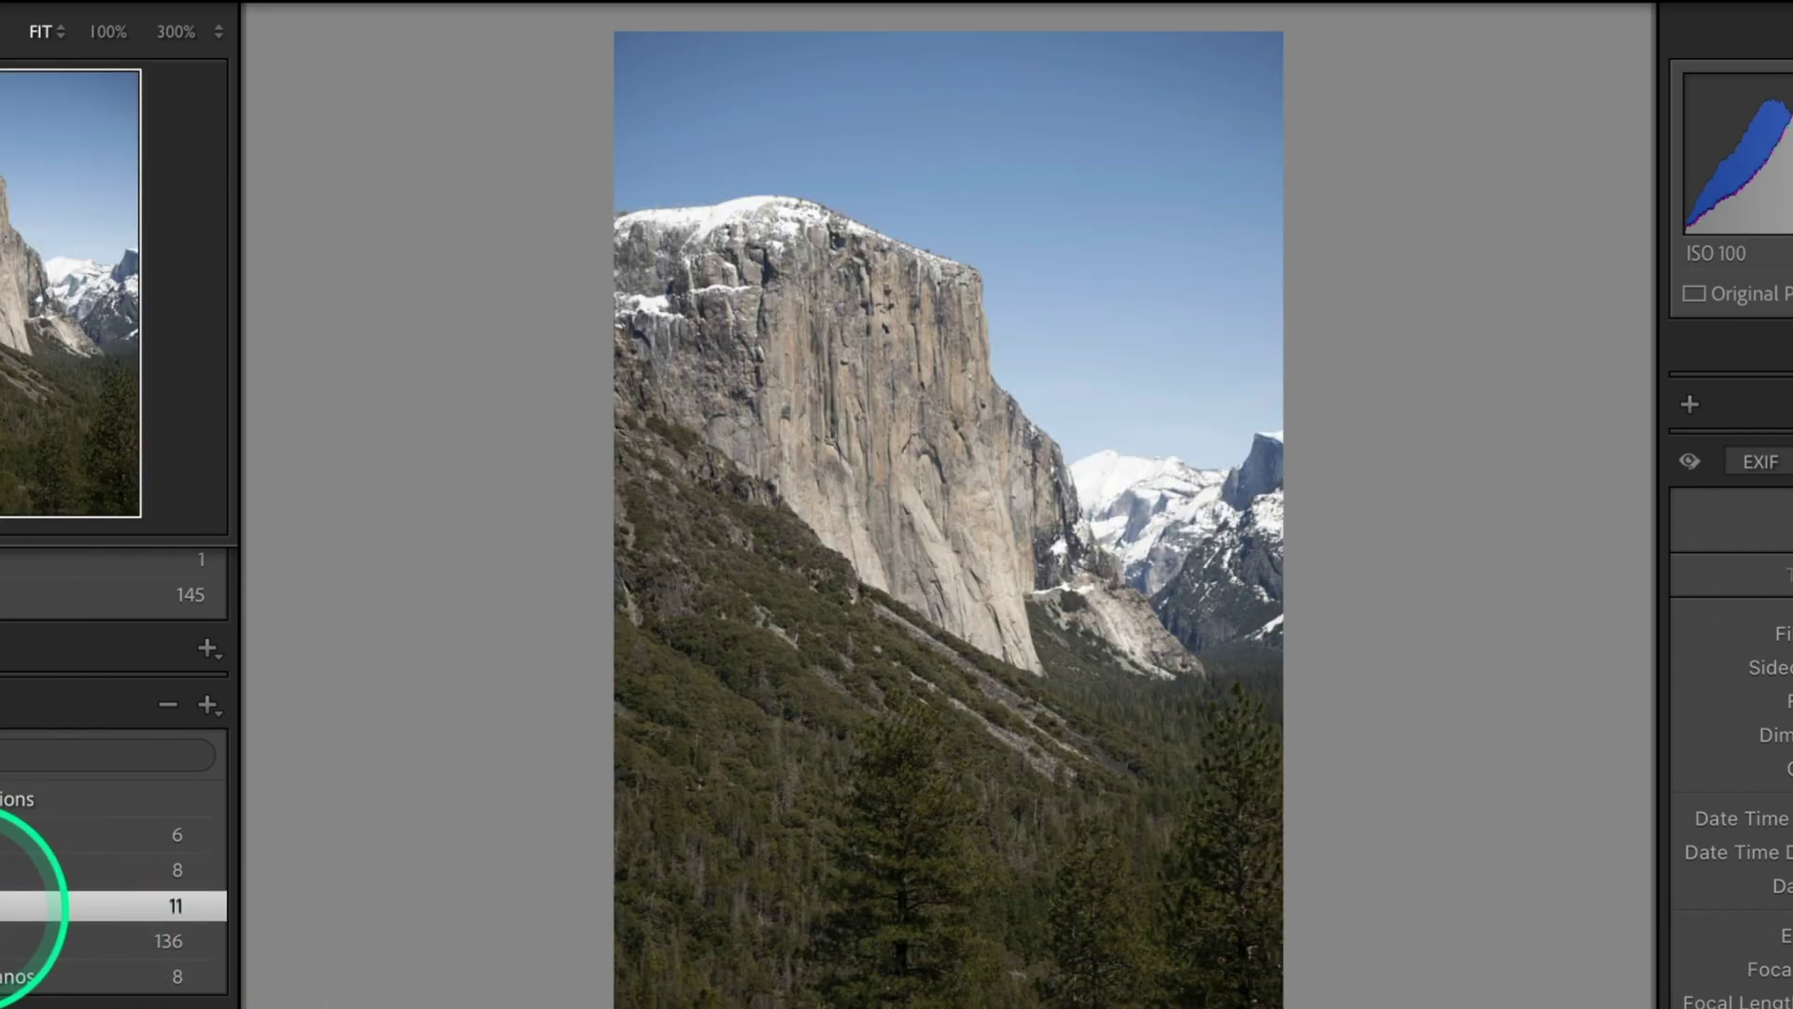
pyautogui.press('g')
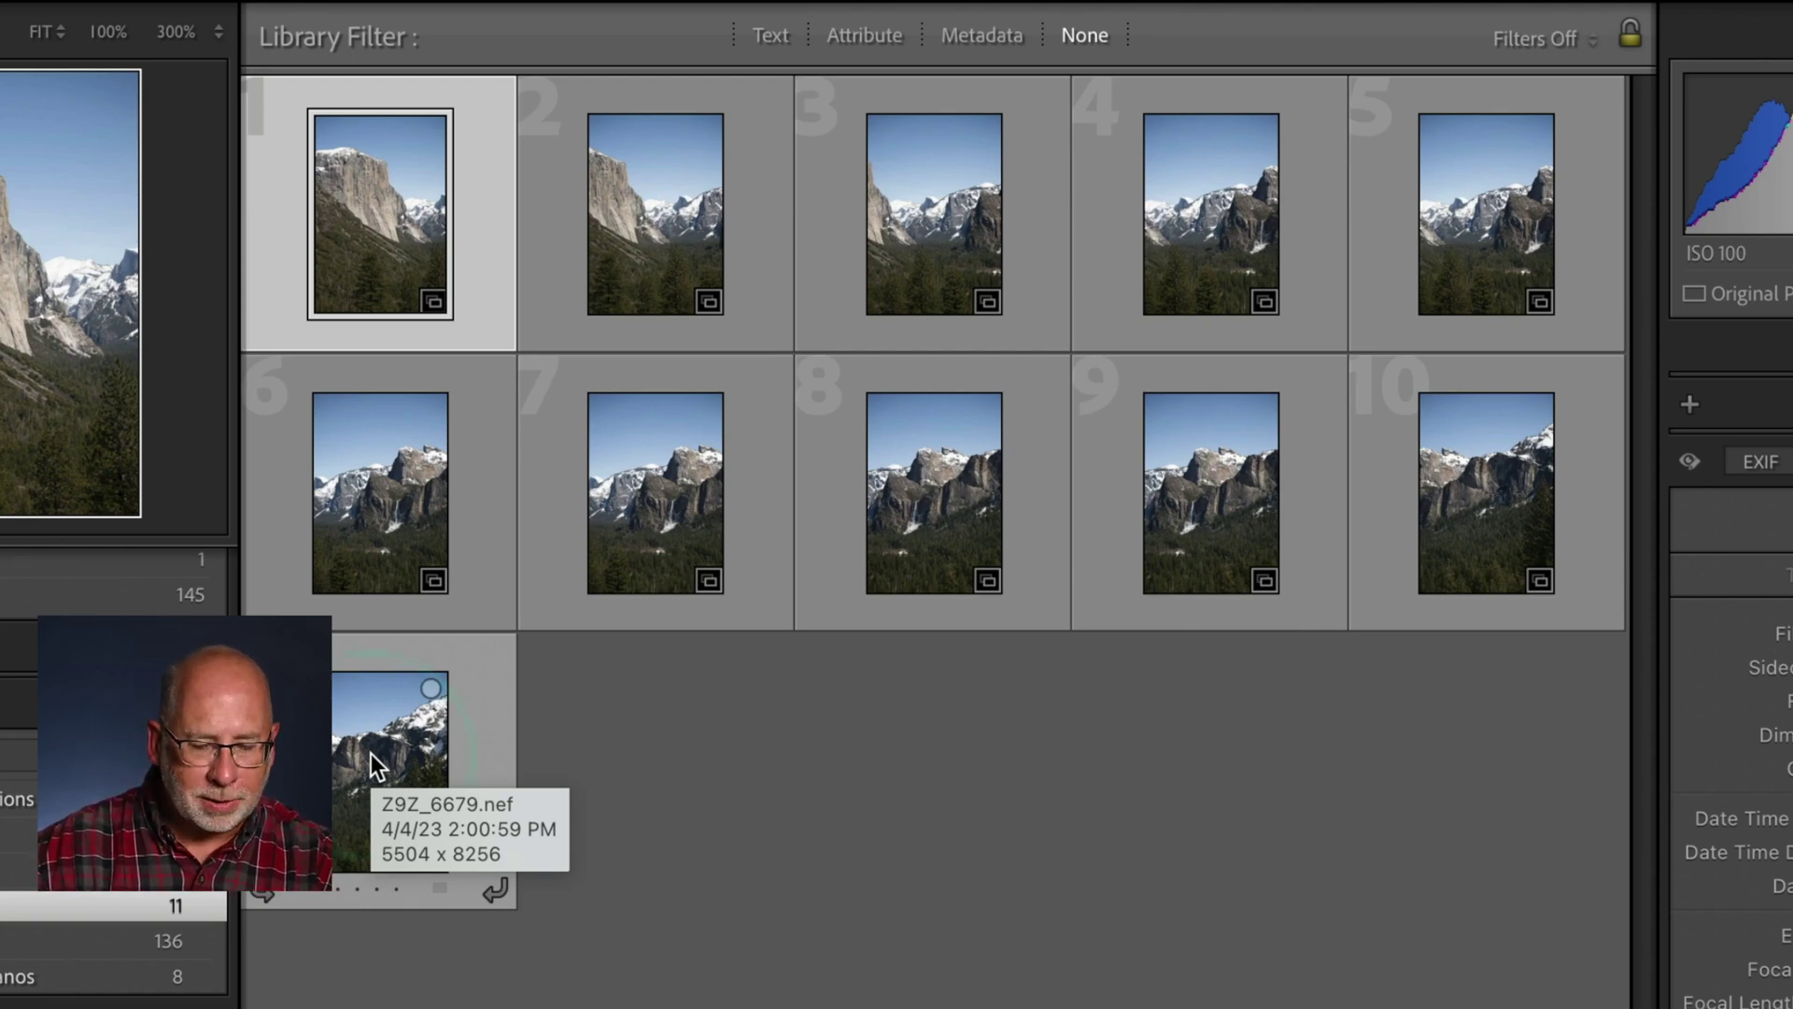
pyautogui.click(47, 904)
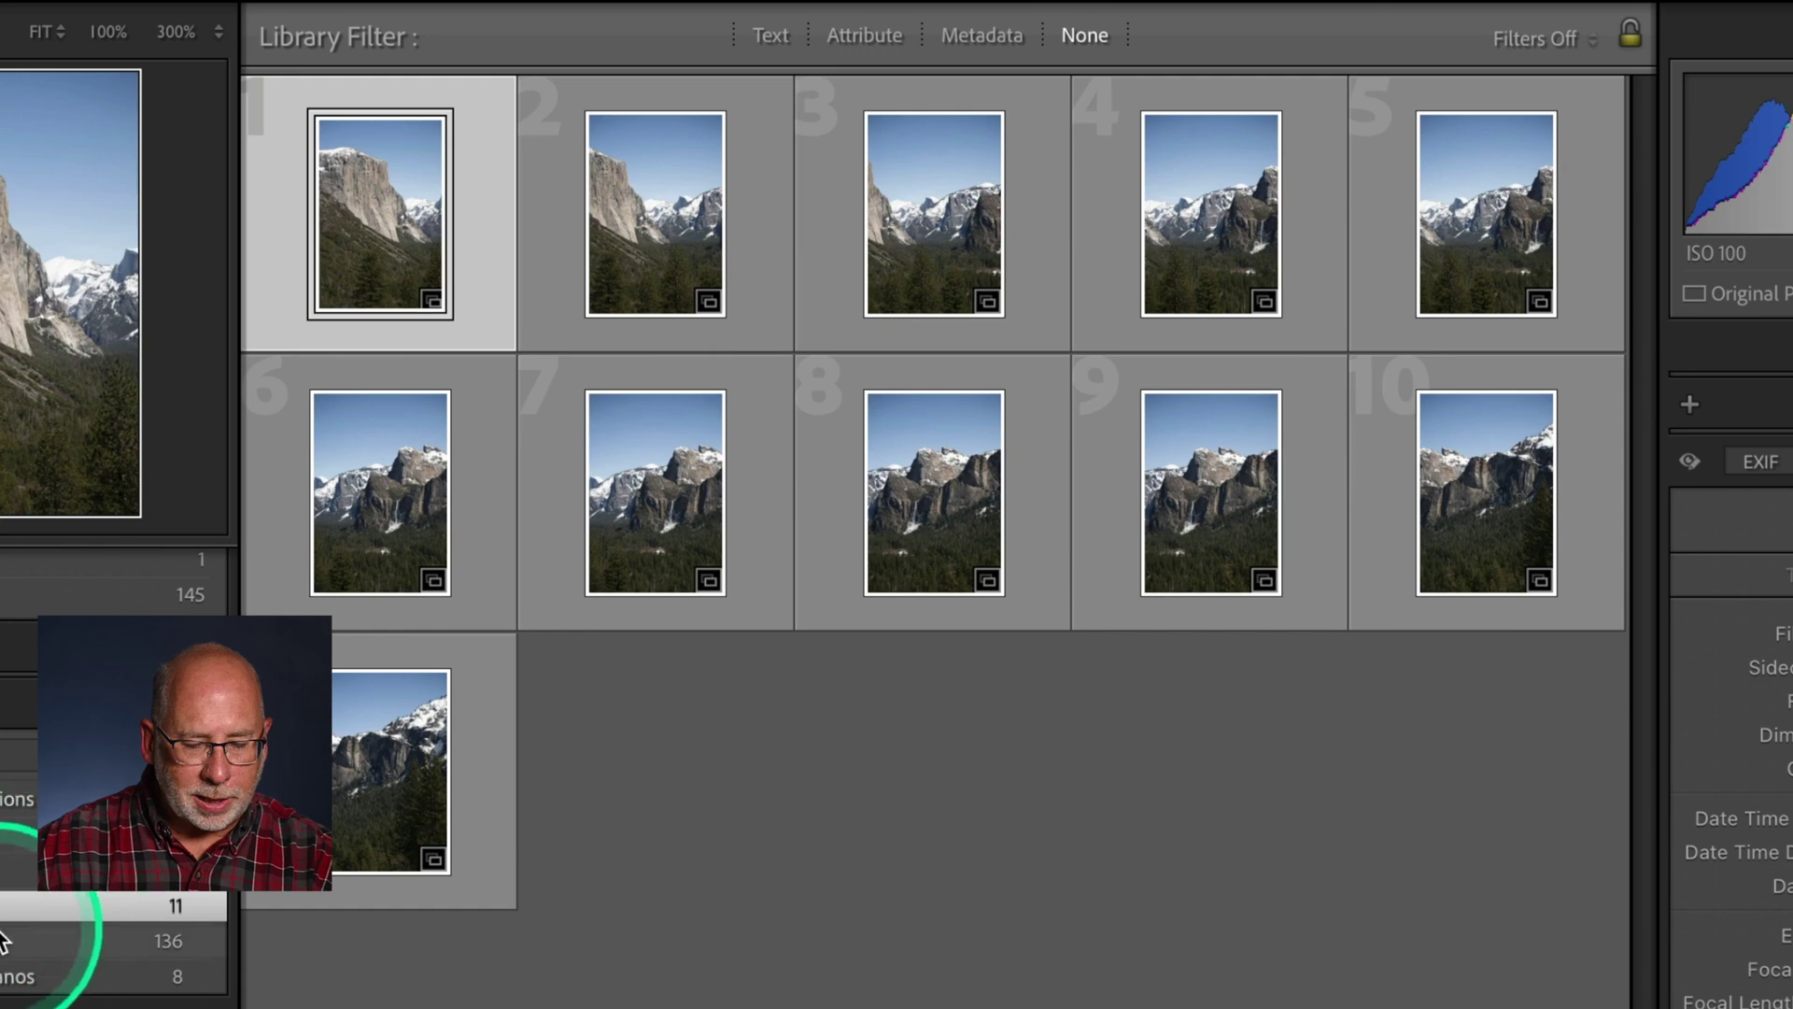
pyautogui.click(46, 976)
pyautogui.click(665, 910)
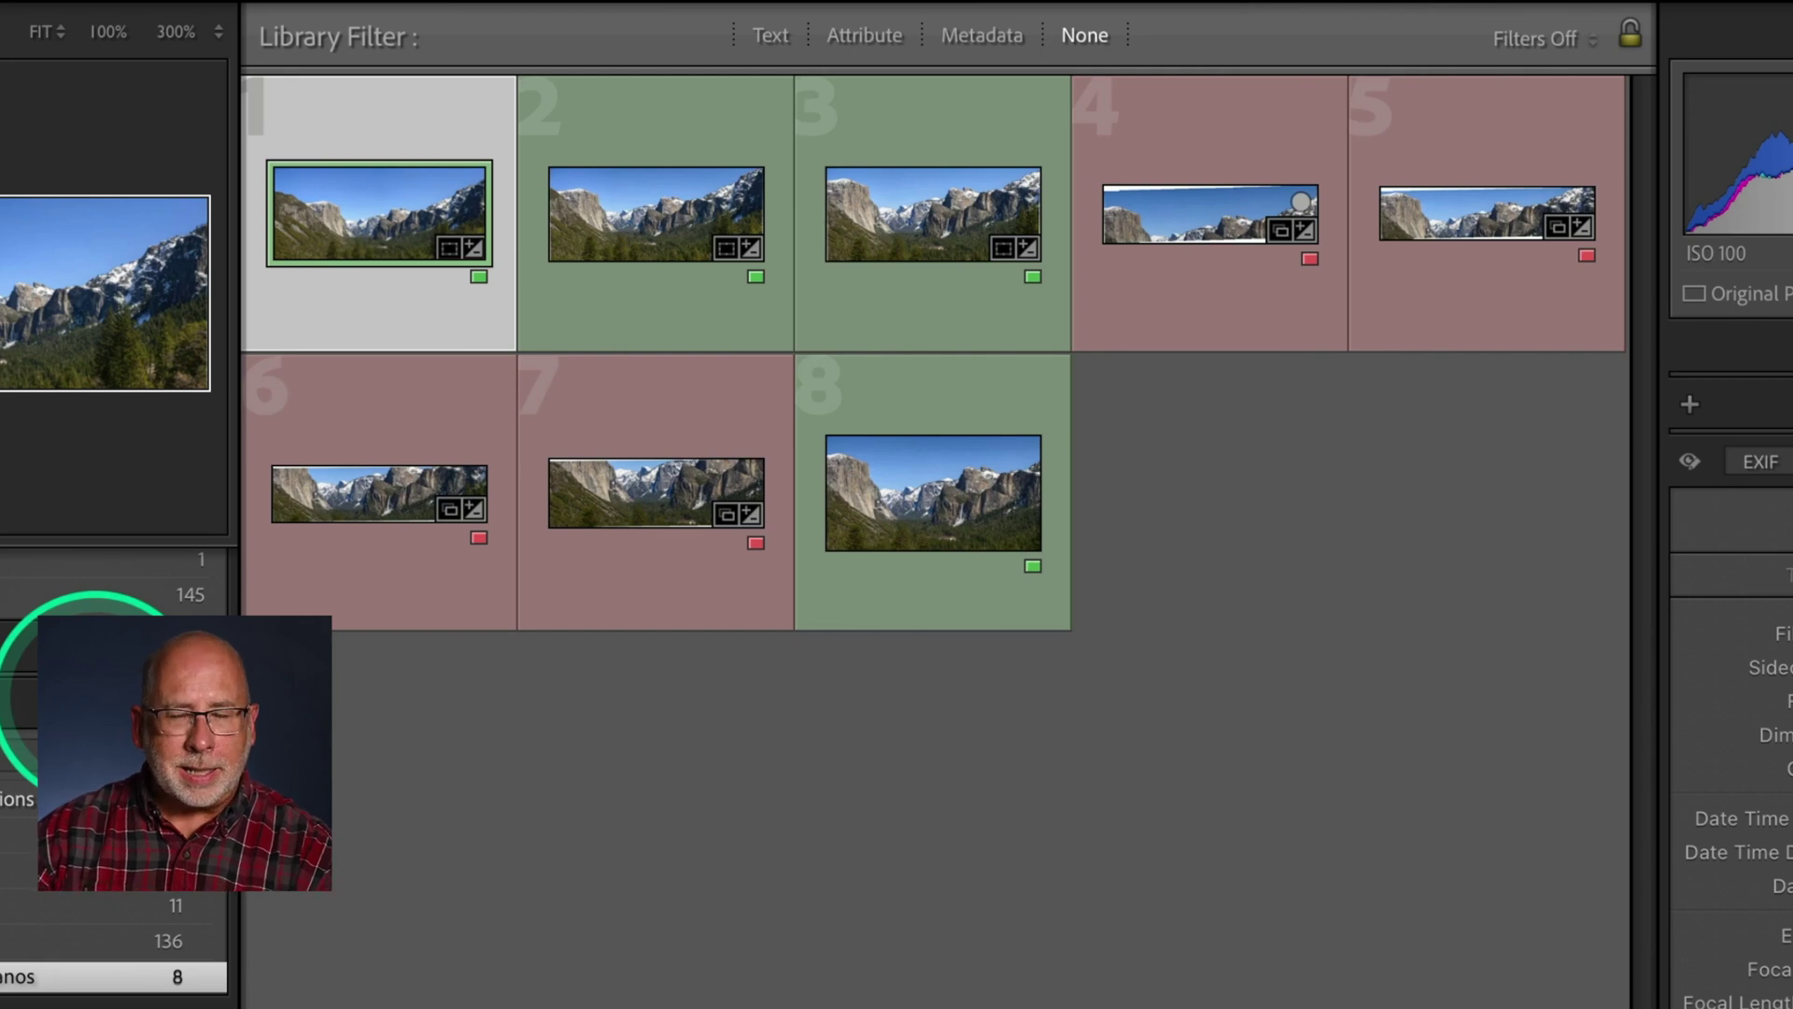
# - In Previous Import, select the panorama sequence from photo 39 through photo 55 and examine its frames
pyautogui.scroll(3, 103, 702)
pyautogui.click(71, 598)
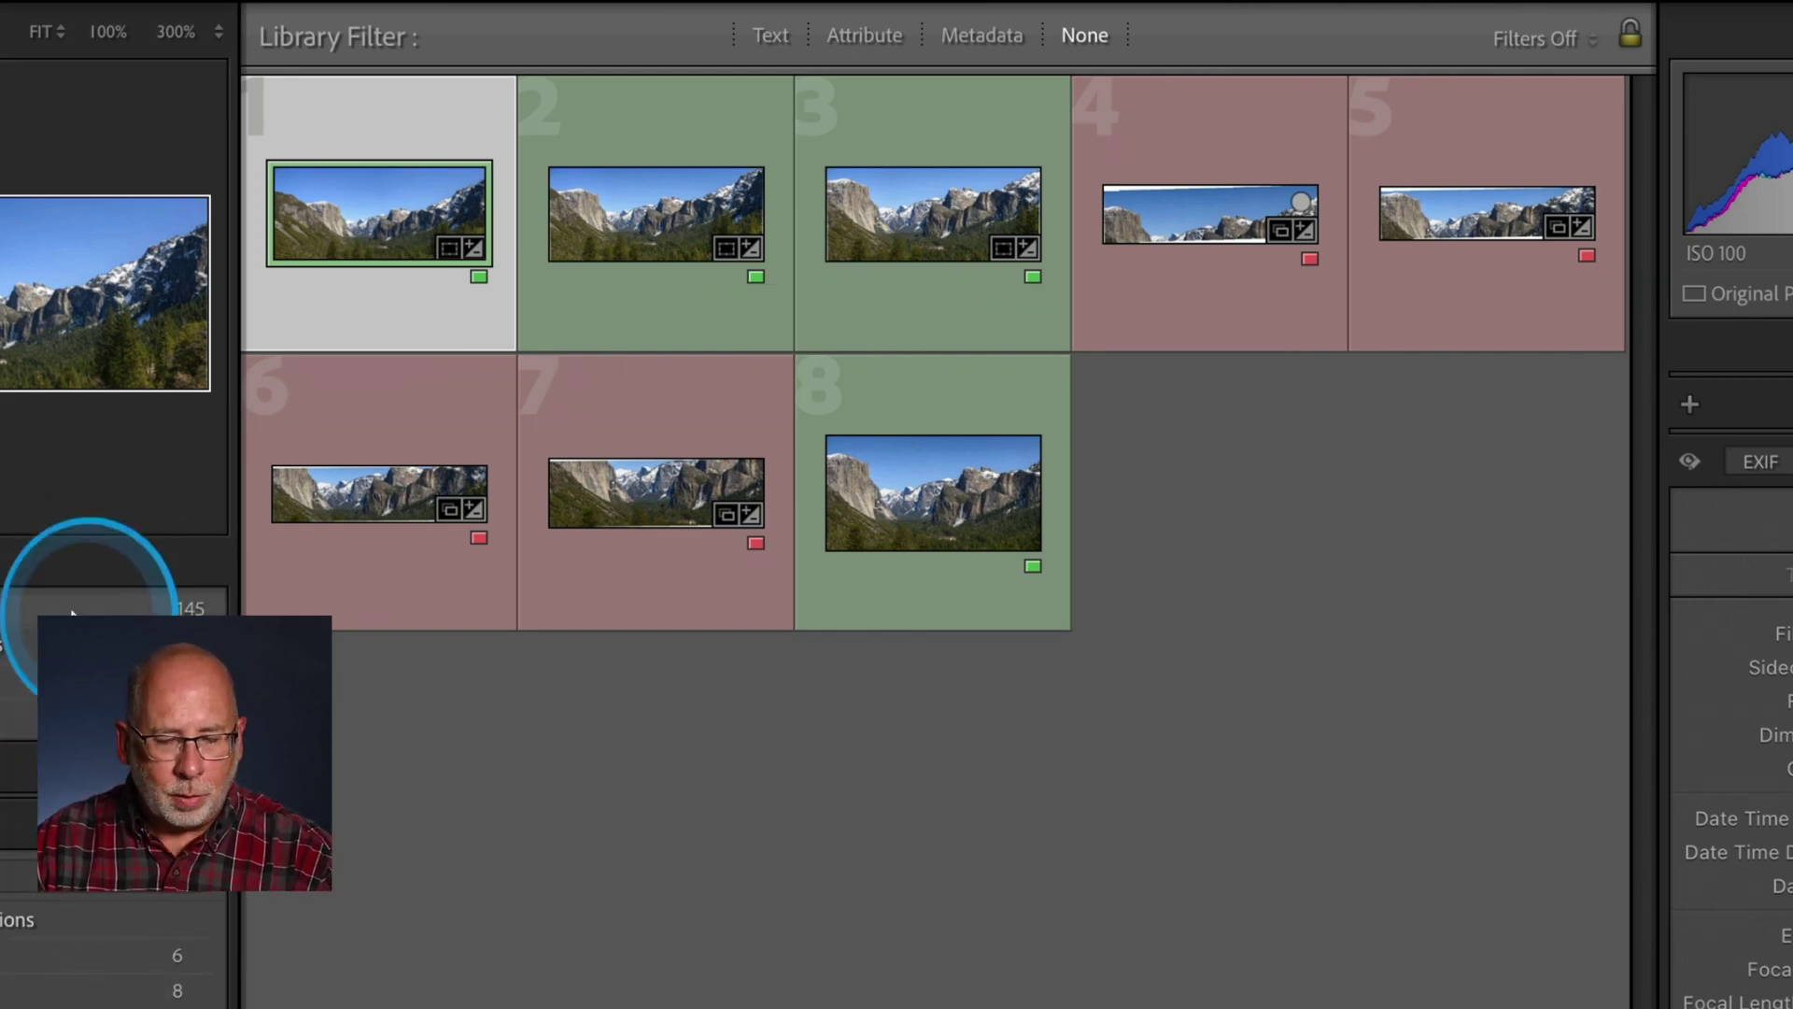
pyautogui.moveTo(1644, 157); pyautogui.dragTo(1668, 398)
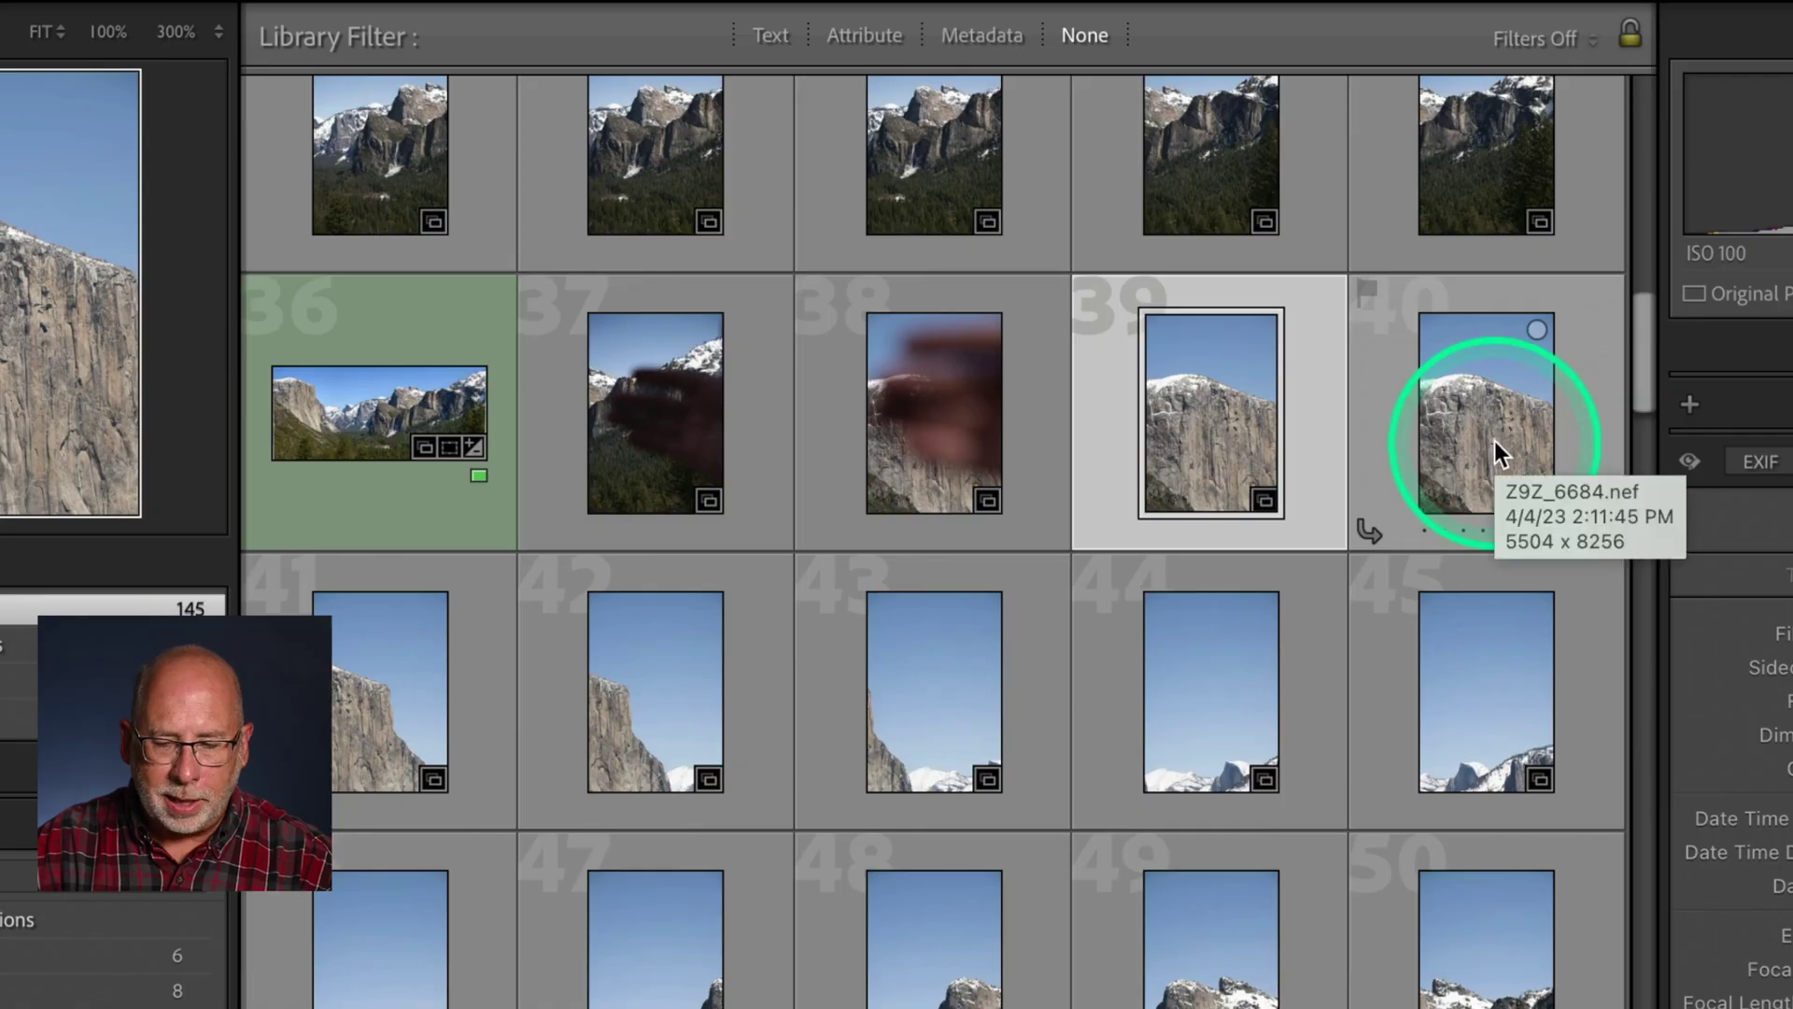
pyautogui.click(1646, 378)
pyautogui.moveTo(1646, 377); pyautogui.dragTo(1635, 452)
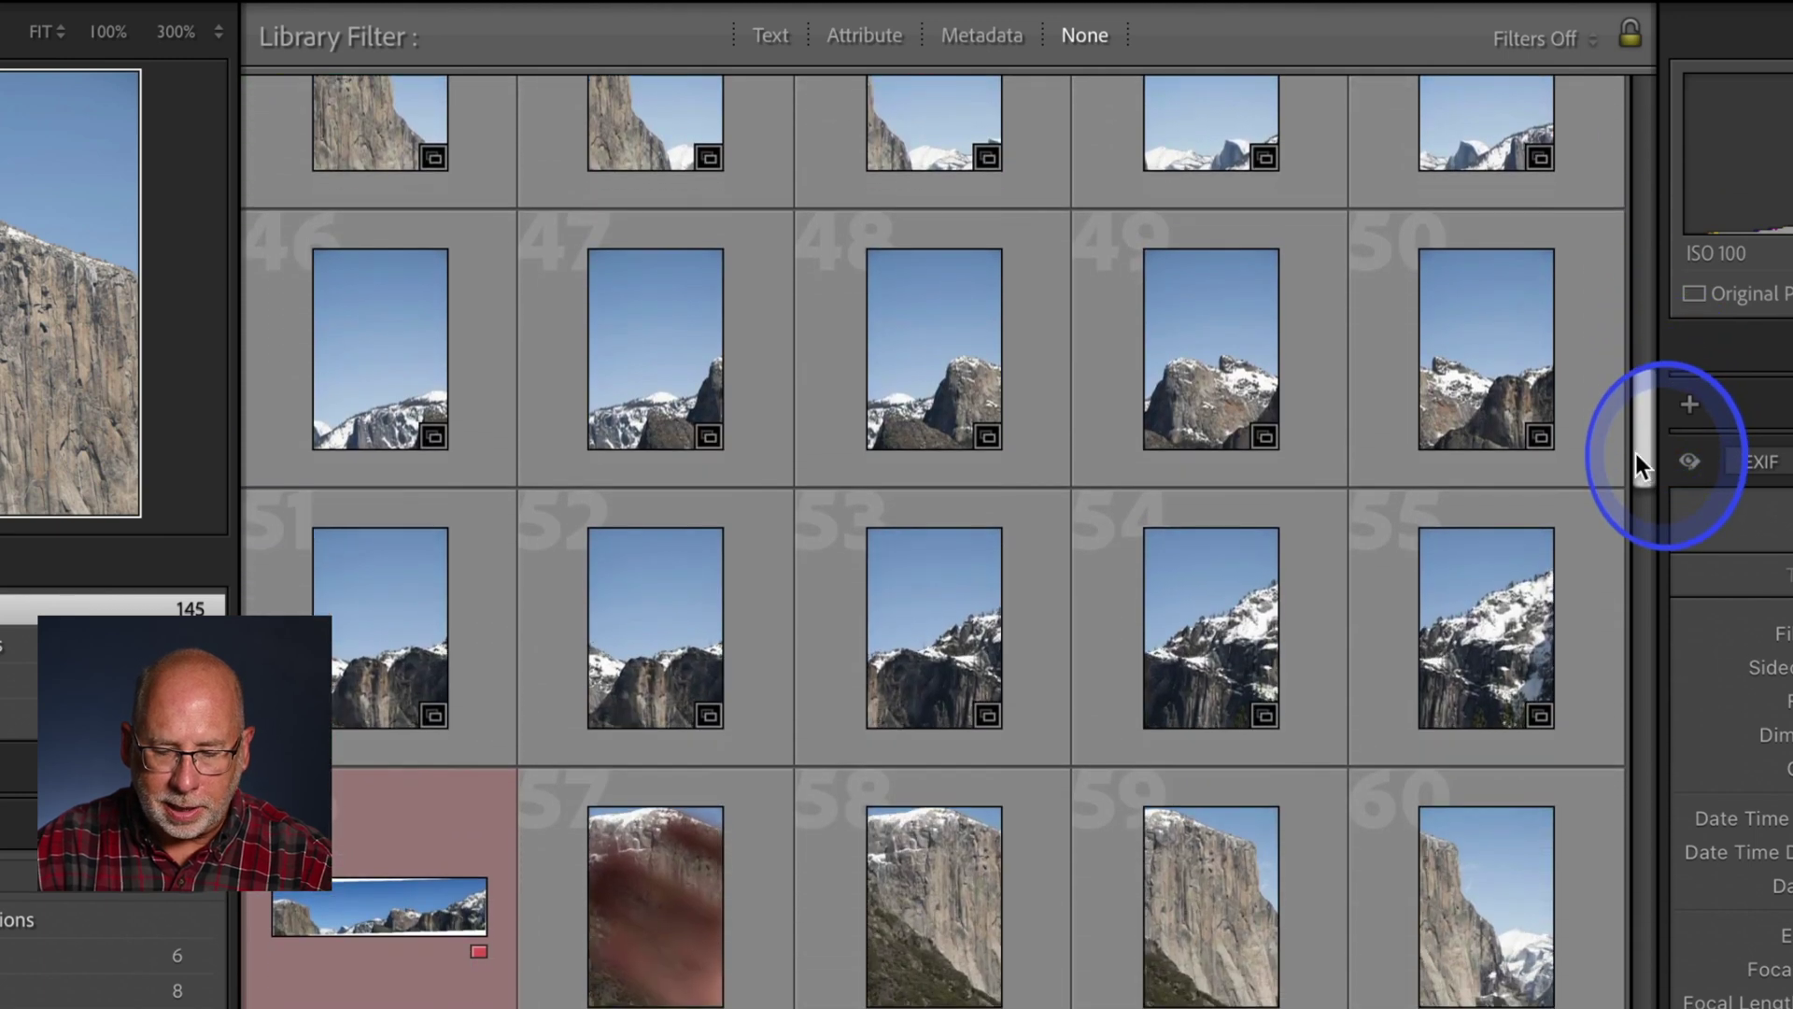
pyautogui.keyDown('shift'); pyautogui.click(1459, 654); pyautogui.keyUp('shift')
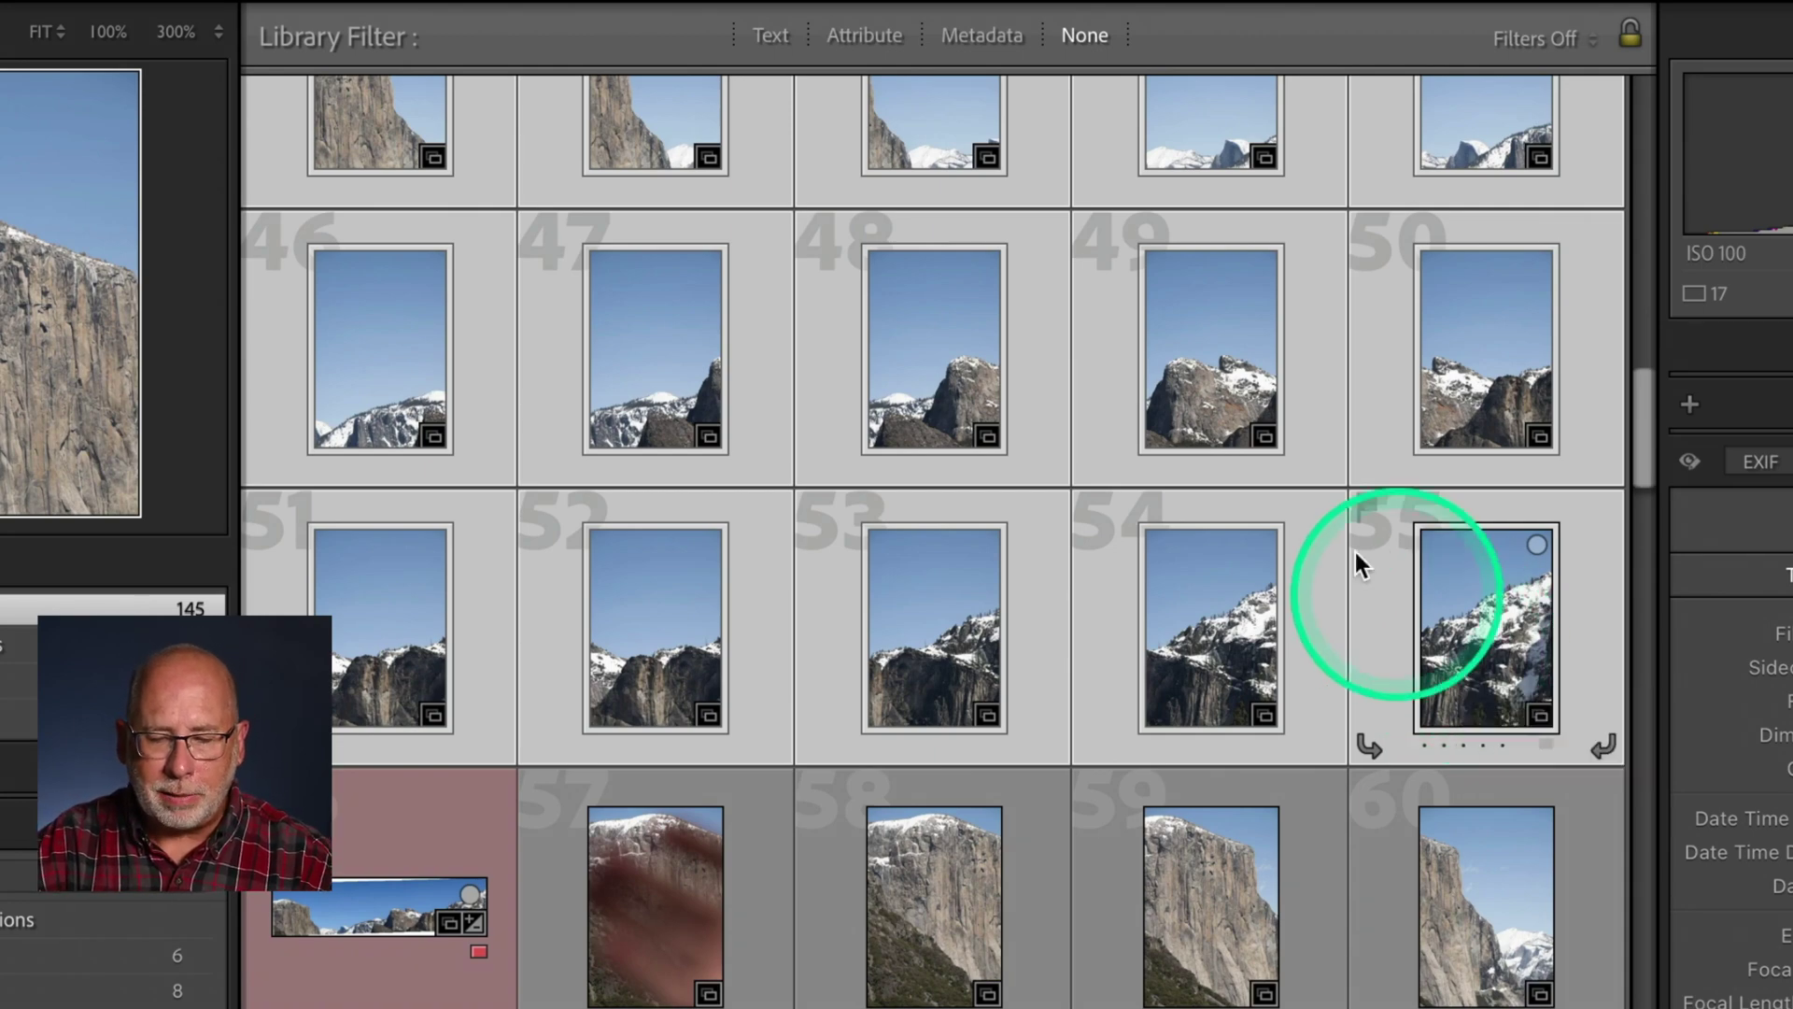
pyautogui.scroll(4, 1190, 366)
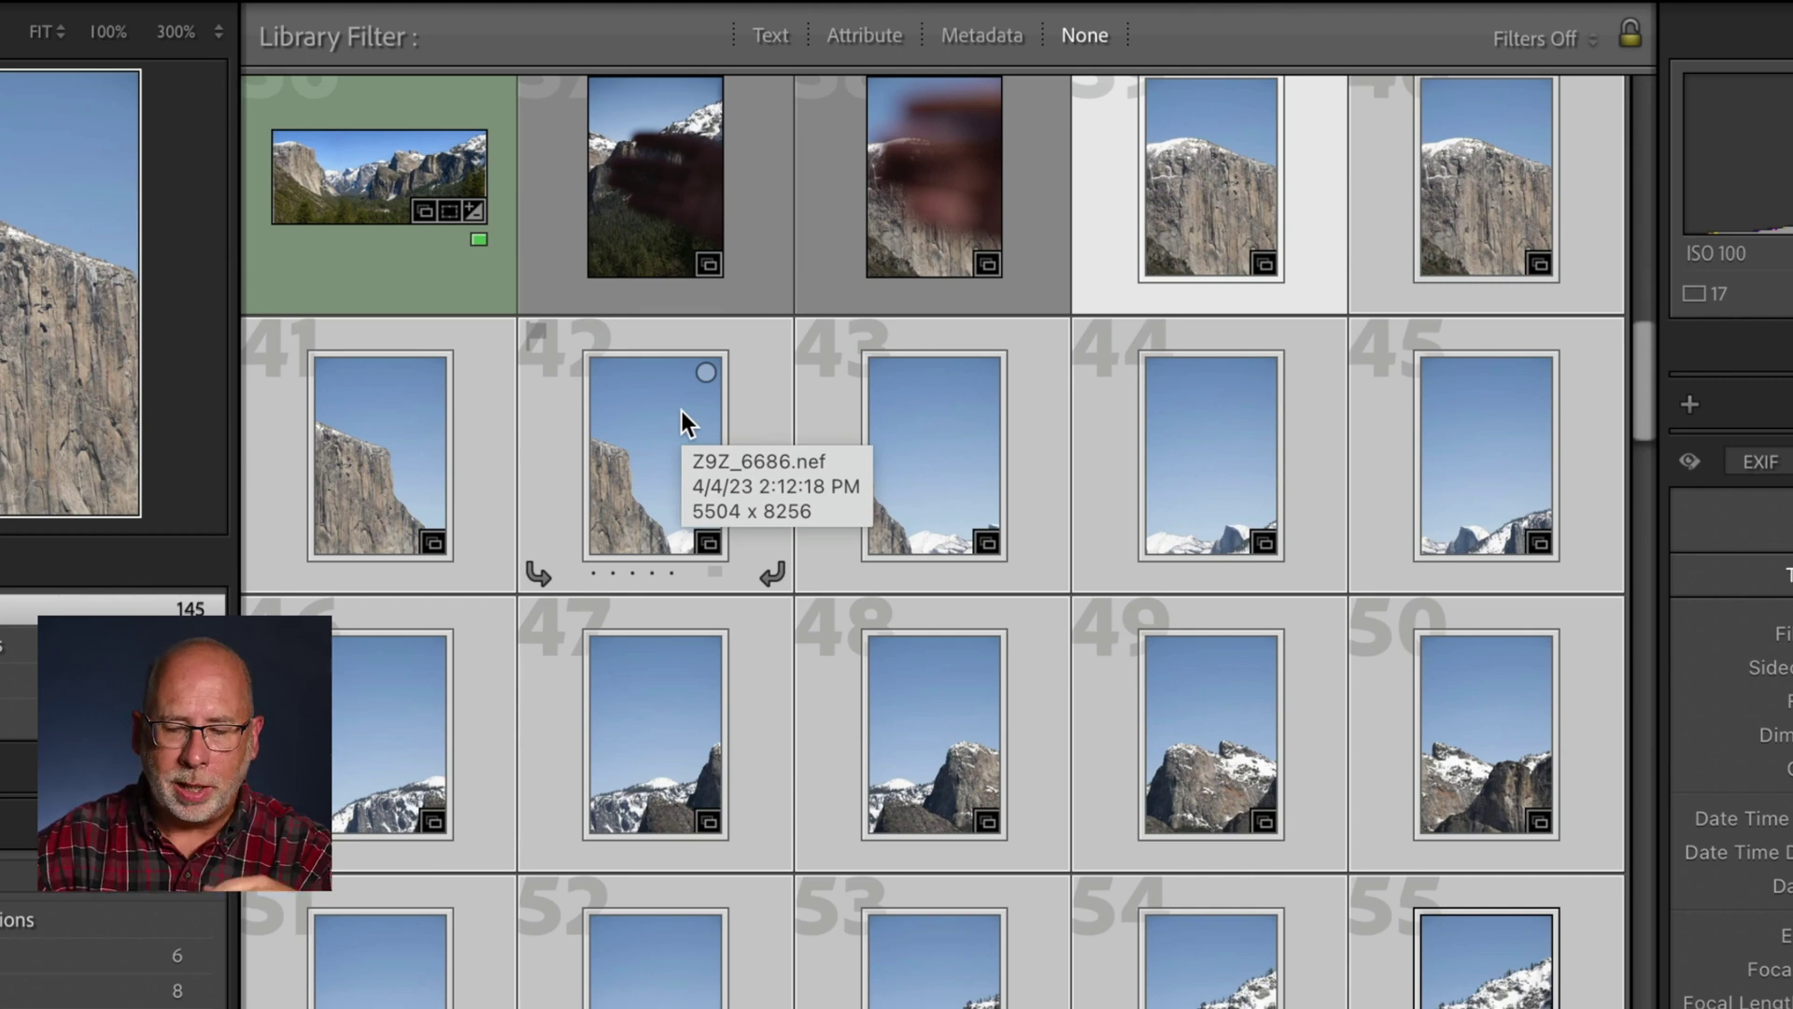
pyautogui.moveTo(836, 458)
pyautogui.mouseDown()
pyautogui.moveTo(1041, 499)
pyautogui.moveTo(1254, 503)
pyautogui.mouseUp()
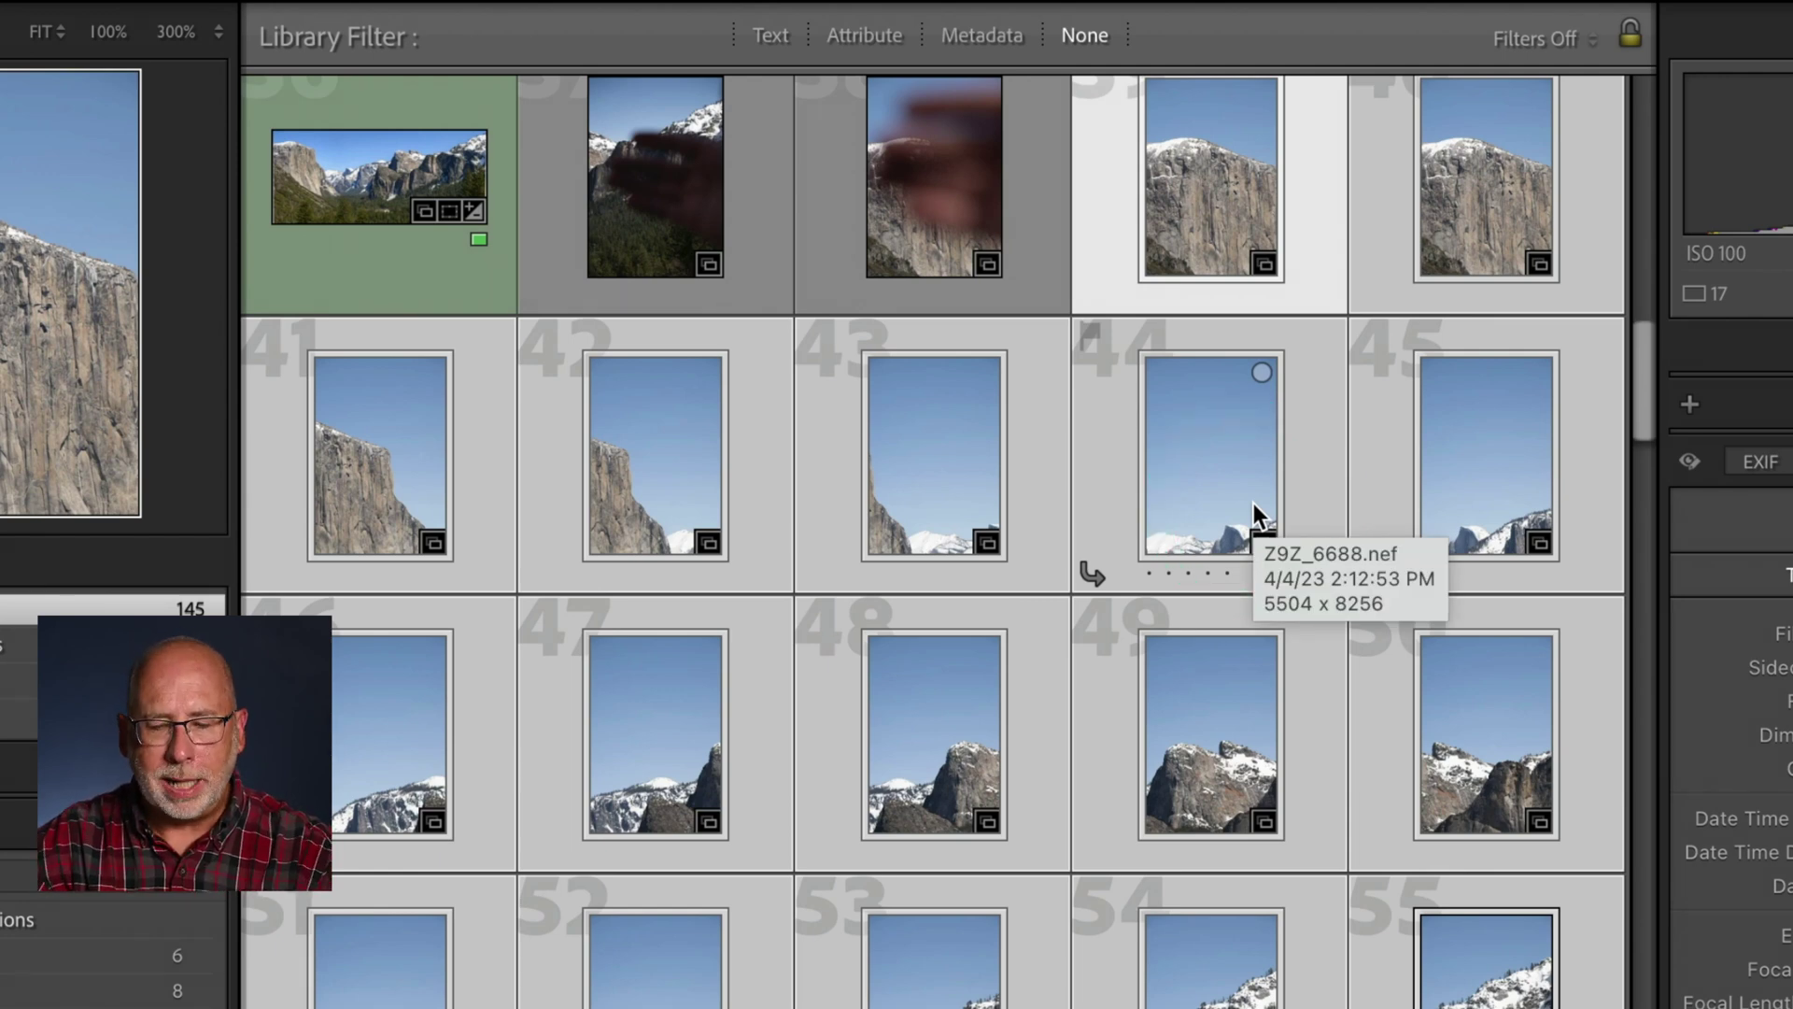
pyautogui.moveTo(1253, 502); pyautogui.dragTo(1645, 432)
# - Inspect the red-labelled panorama following photo 55 at full view size, and return to the grid
pyautogui.click(418, 835)
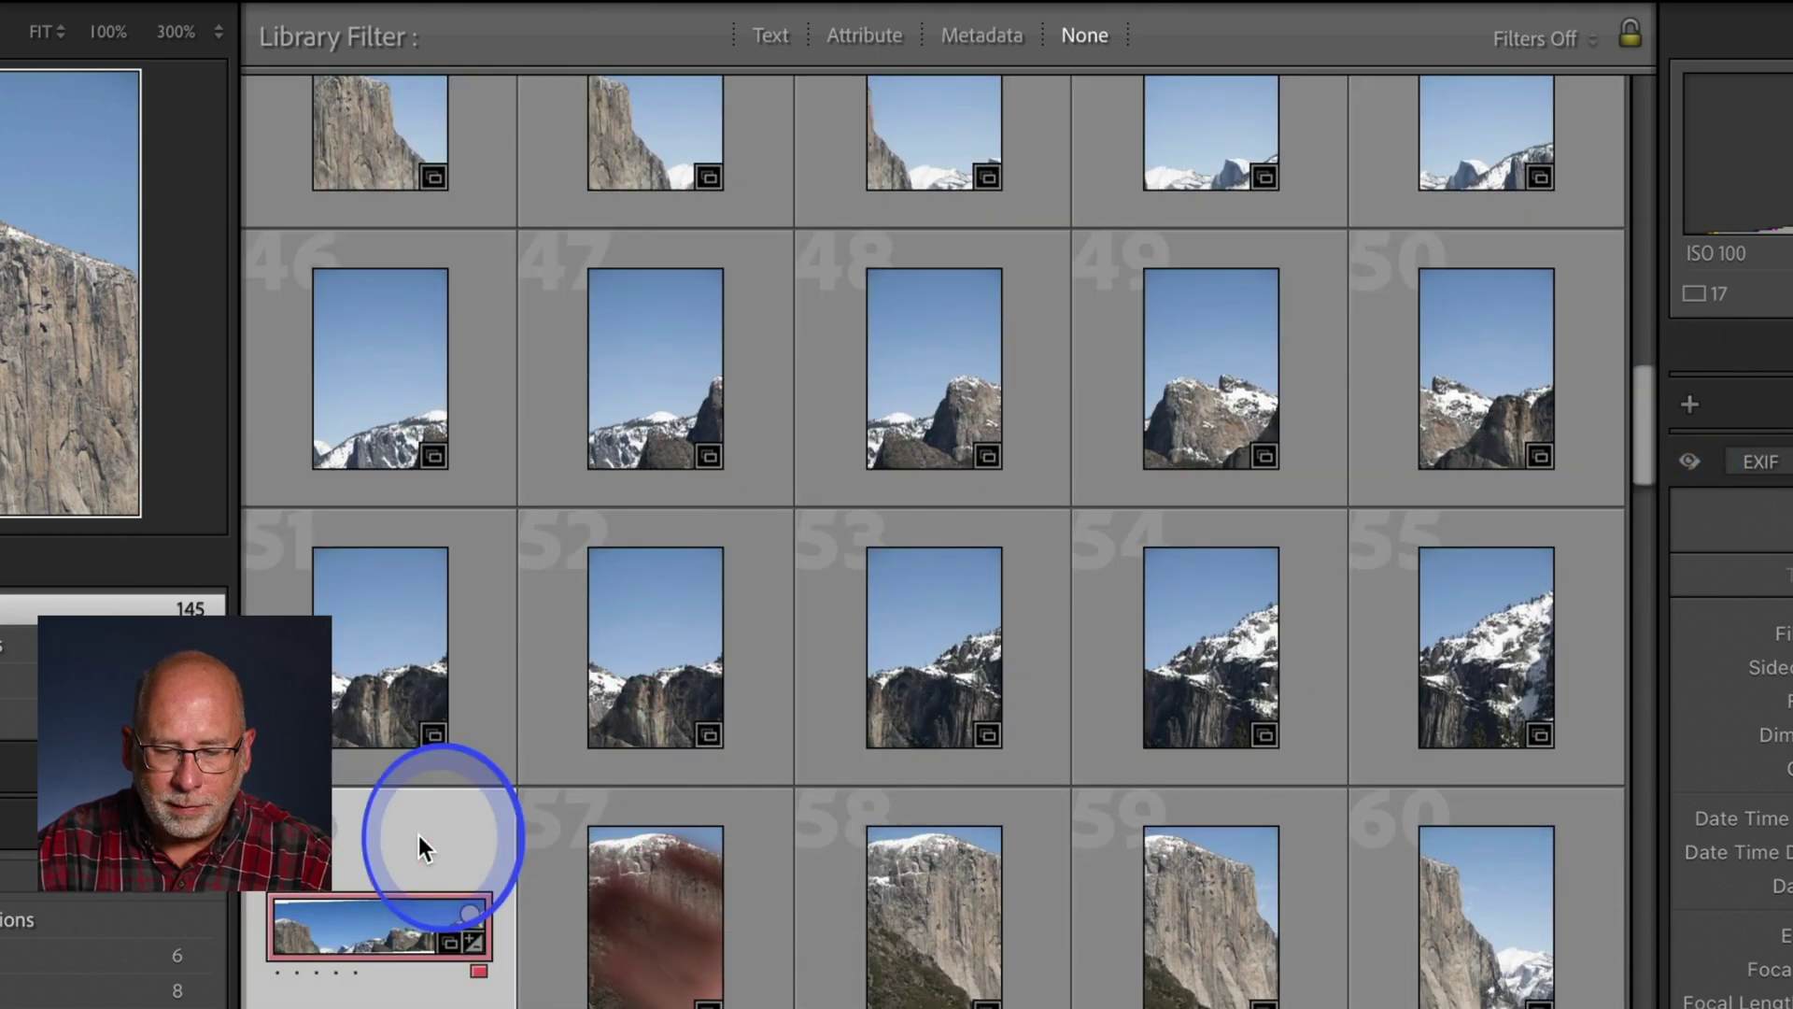
pyautogui.doubleClick(419, 835)
pyautogui.moveTo(418, 835); pyautogui.dragTo(456, 444)
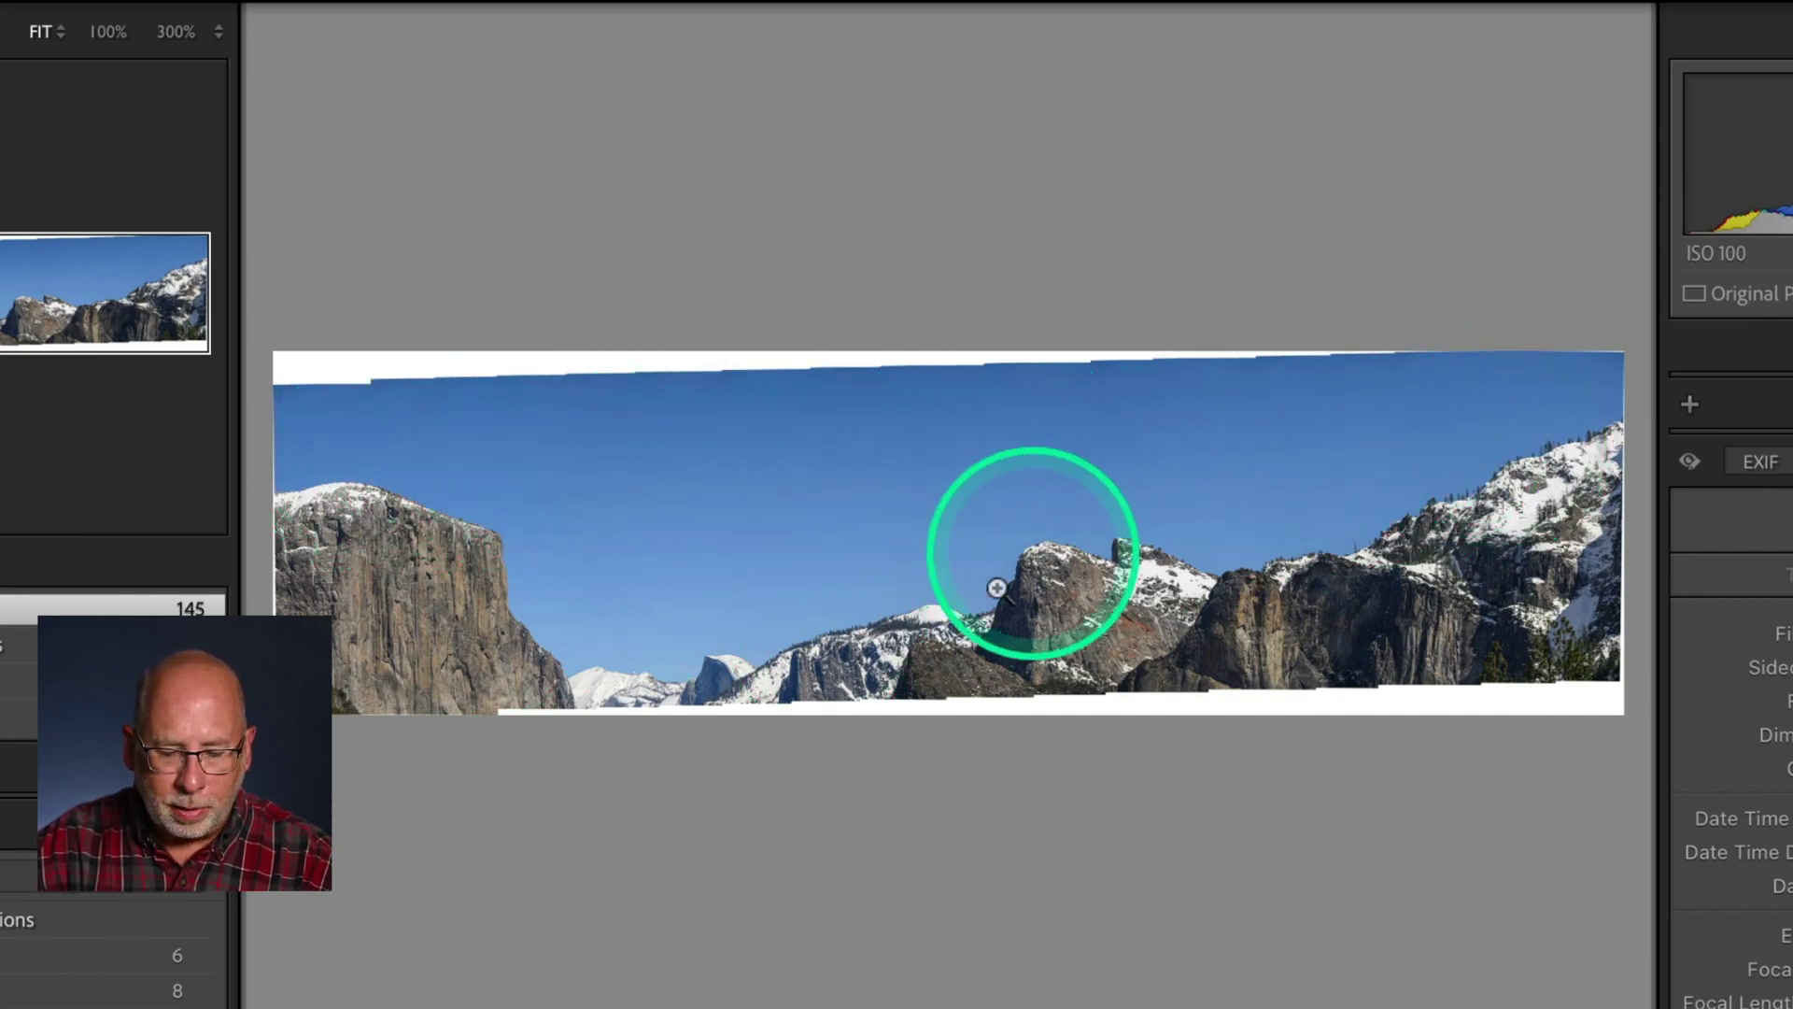
pyautogui.press('g')
pyautogui.scroll(-6, 811, 743)
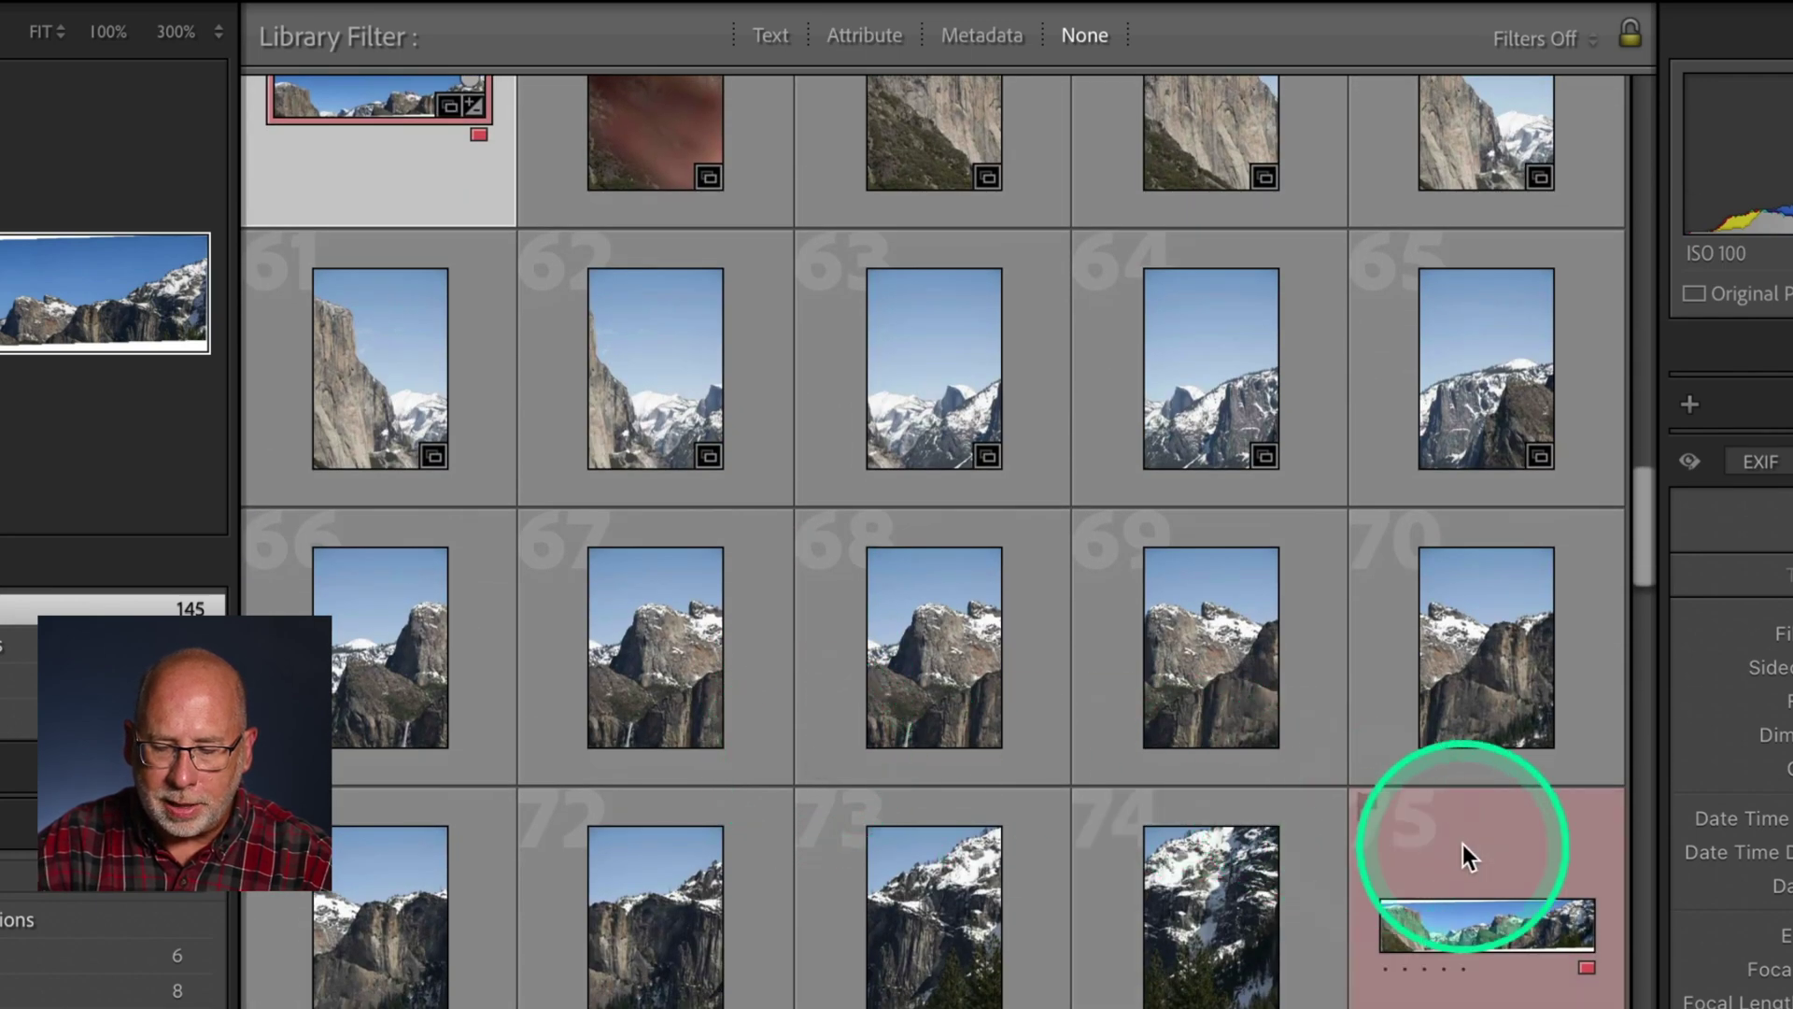
# - Open the red-labelled panorama at photo 75 in a large single-image view to examine it, and return to the grid
pyautogui.click(1463, 843)
pyautogui.doubleClick(1461, 839)
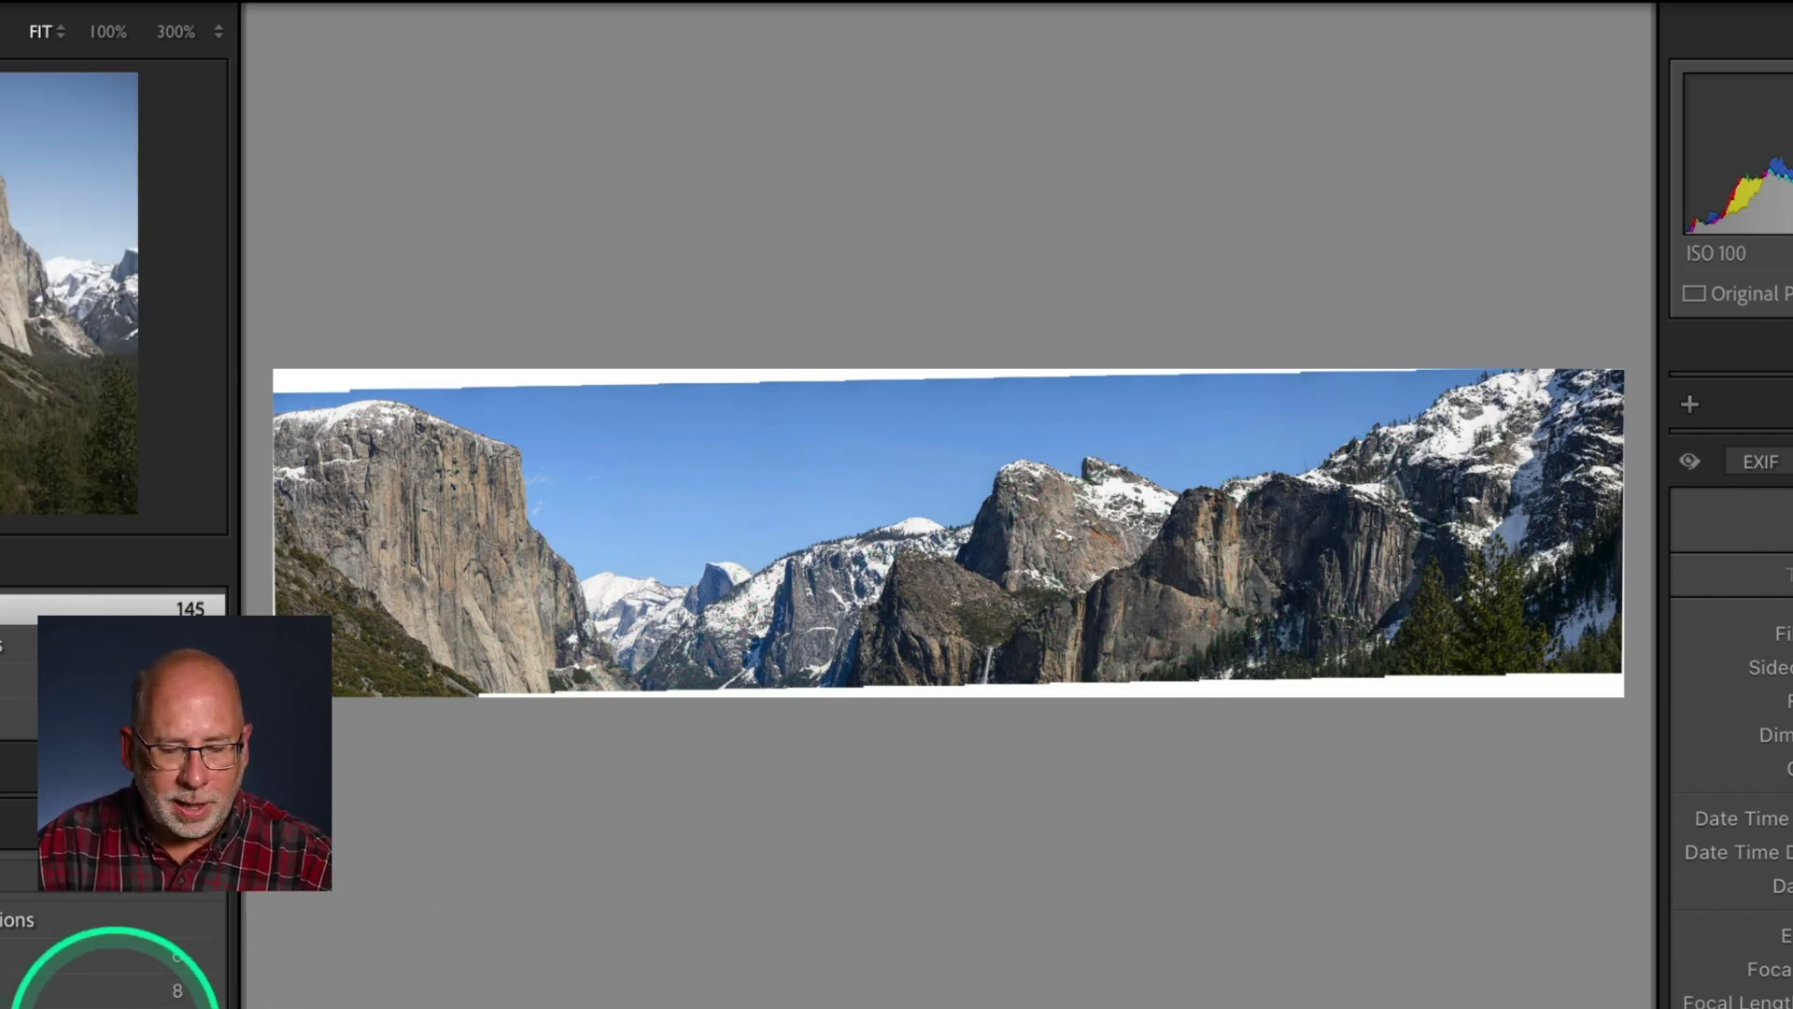
pyautogui.press('g')
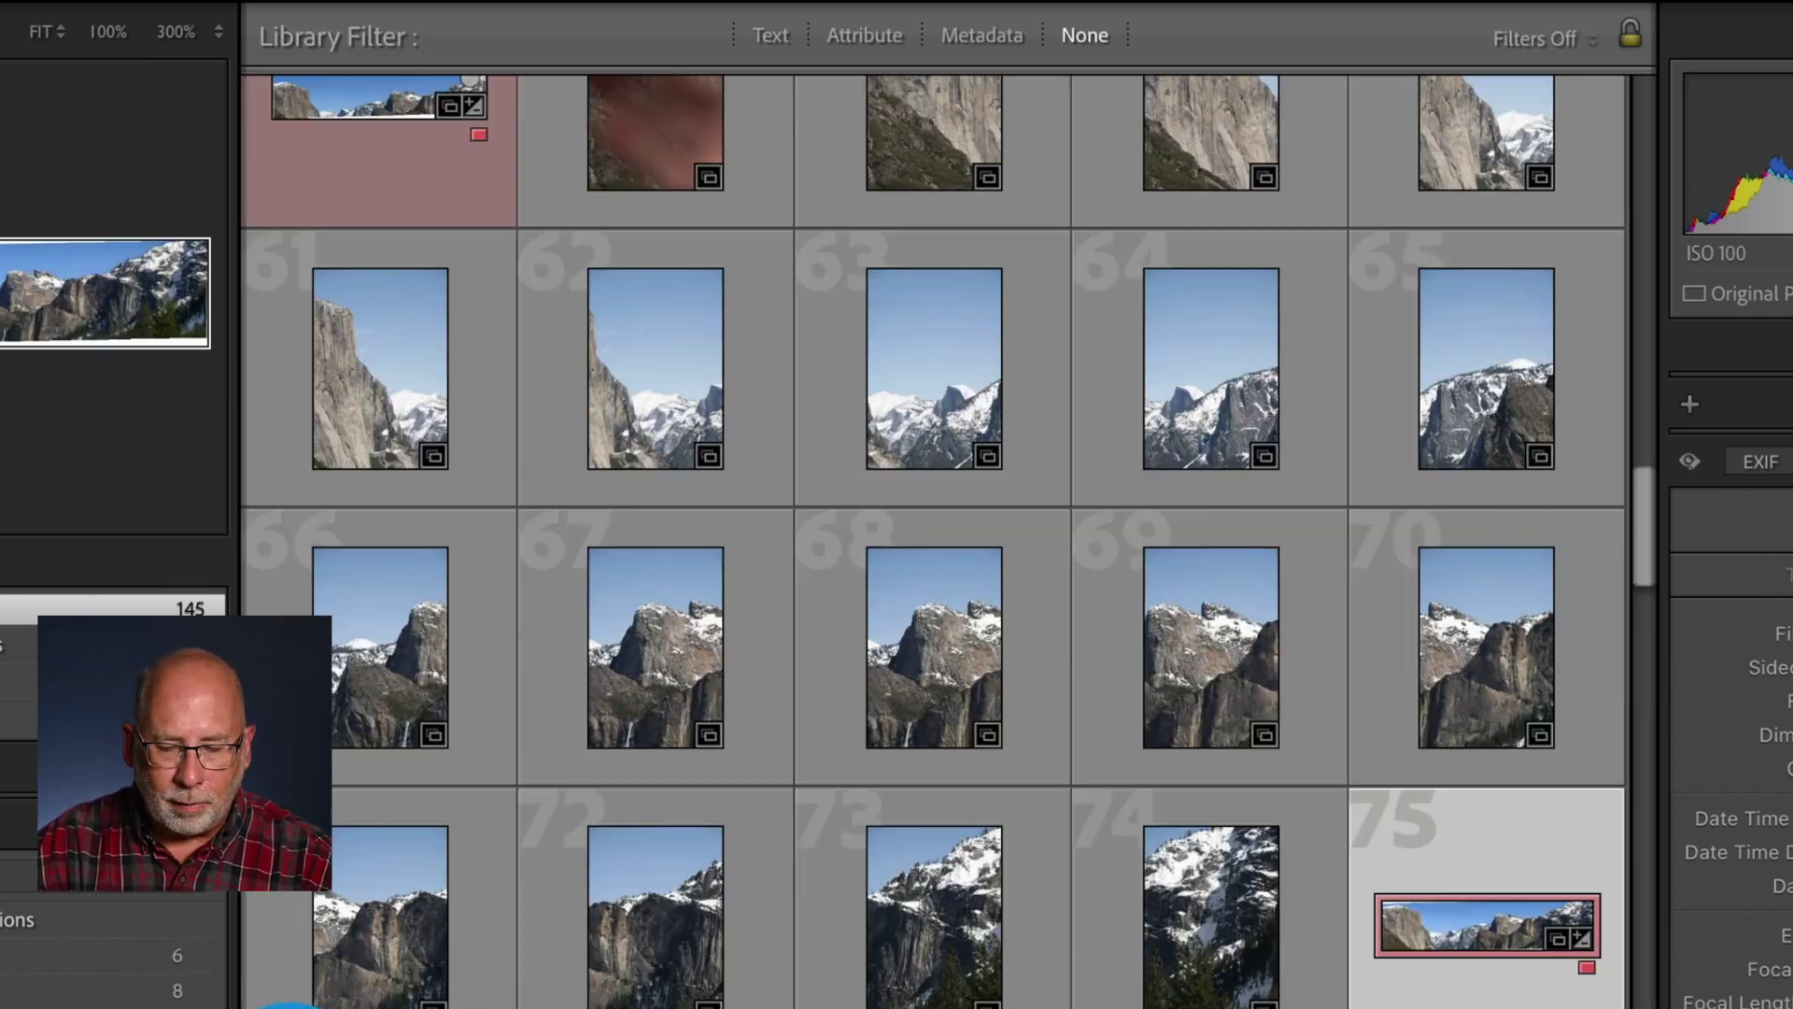
# - Select the red-labelled panoramas at photo 104 and photo 122 in turn to examine the remaining rows of the sequence
pyautogui.moveTo(1634, 529); pyautogui.dragTo(1667, 732)
pyautogui.click(1196, 826)
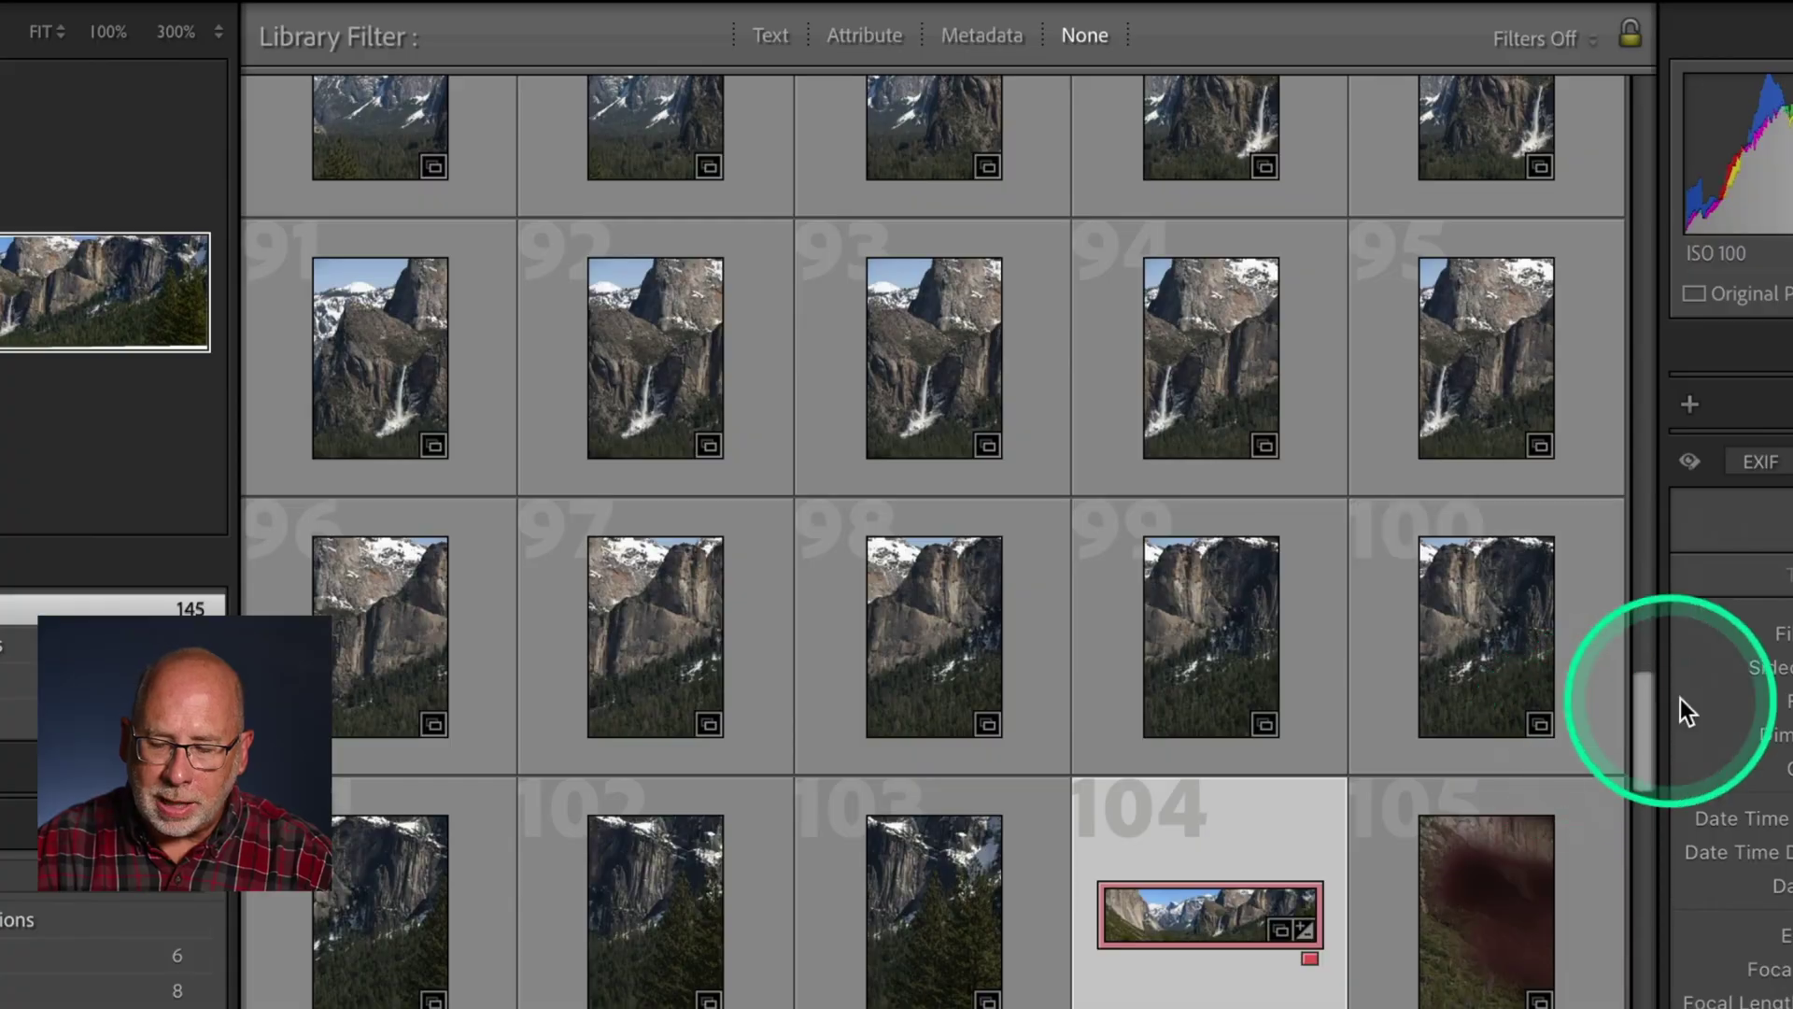
pyautogui.moveTo(1680, 700); pyautogui.dragTo(1655, 850)
pyautogui.click(605, 781)
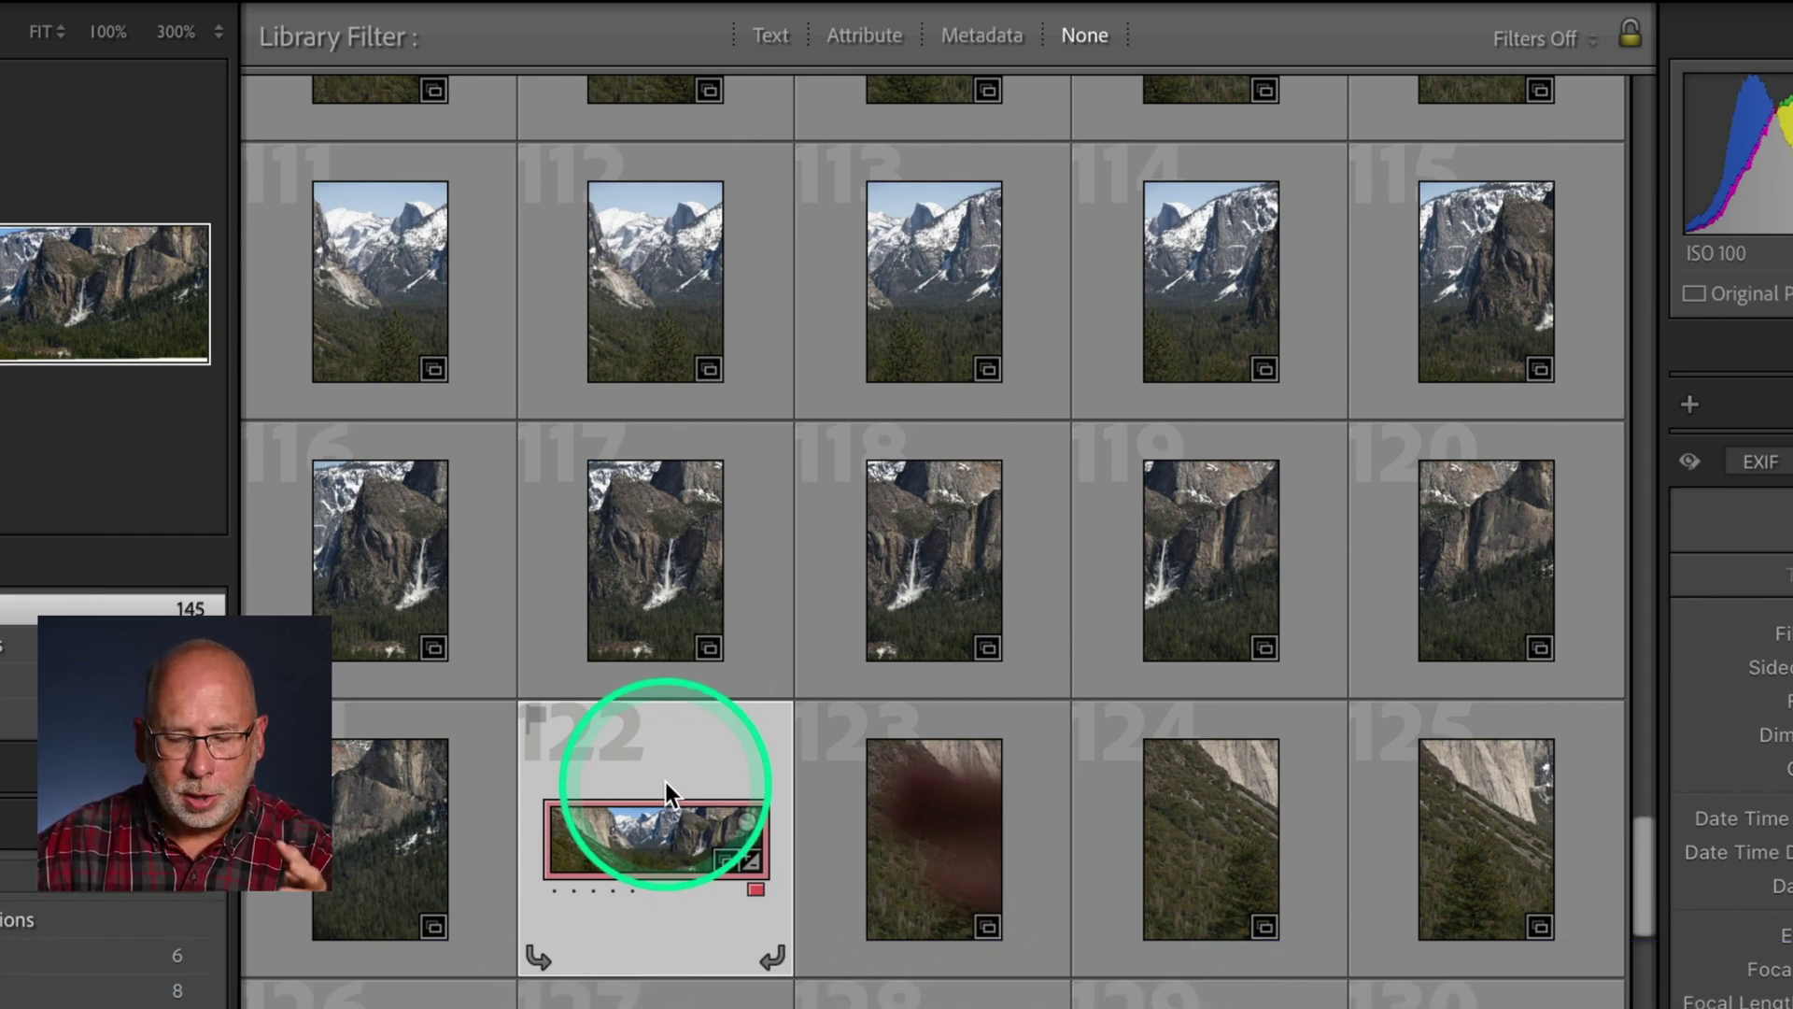
pyautogui.rightClick(665, 781)
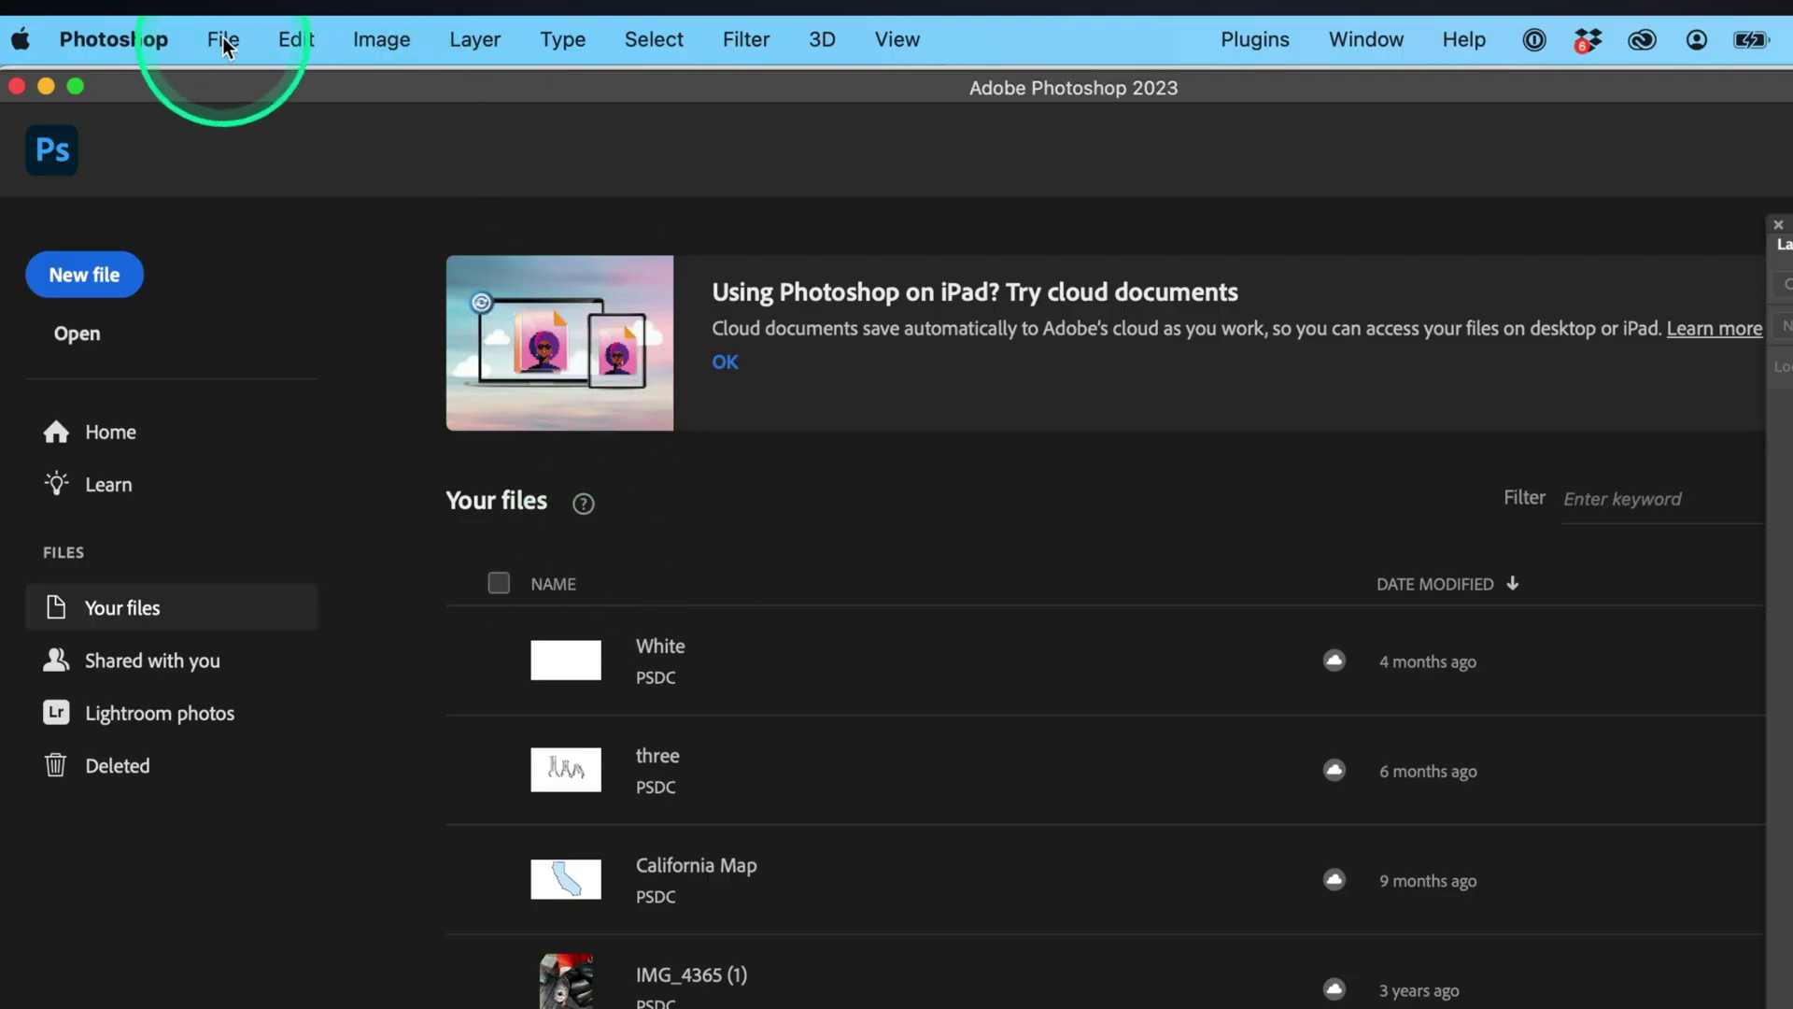
# - In Photoshop, Photomerge the four Pano JPGs from Large Pano Parts, Z9Z_6683 to Z9Z_6747, with Auto layout and Blend Images Together
pyautogui.click(226, 47)
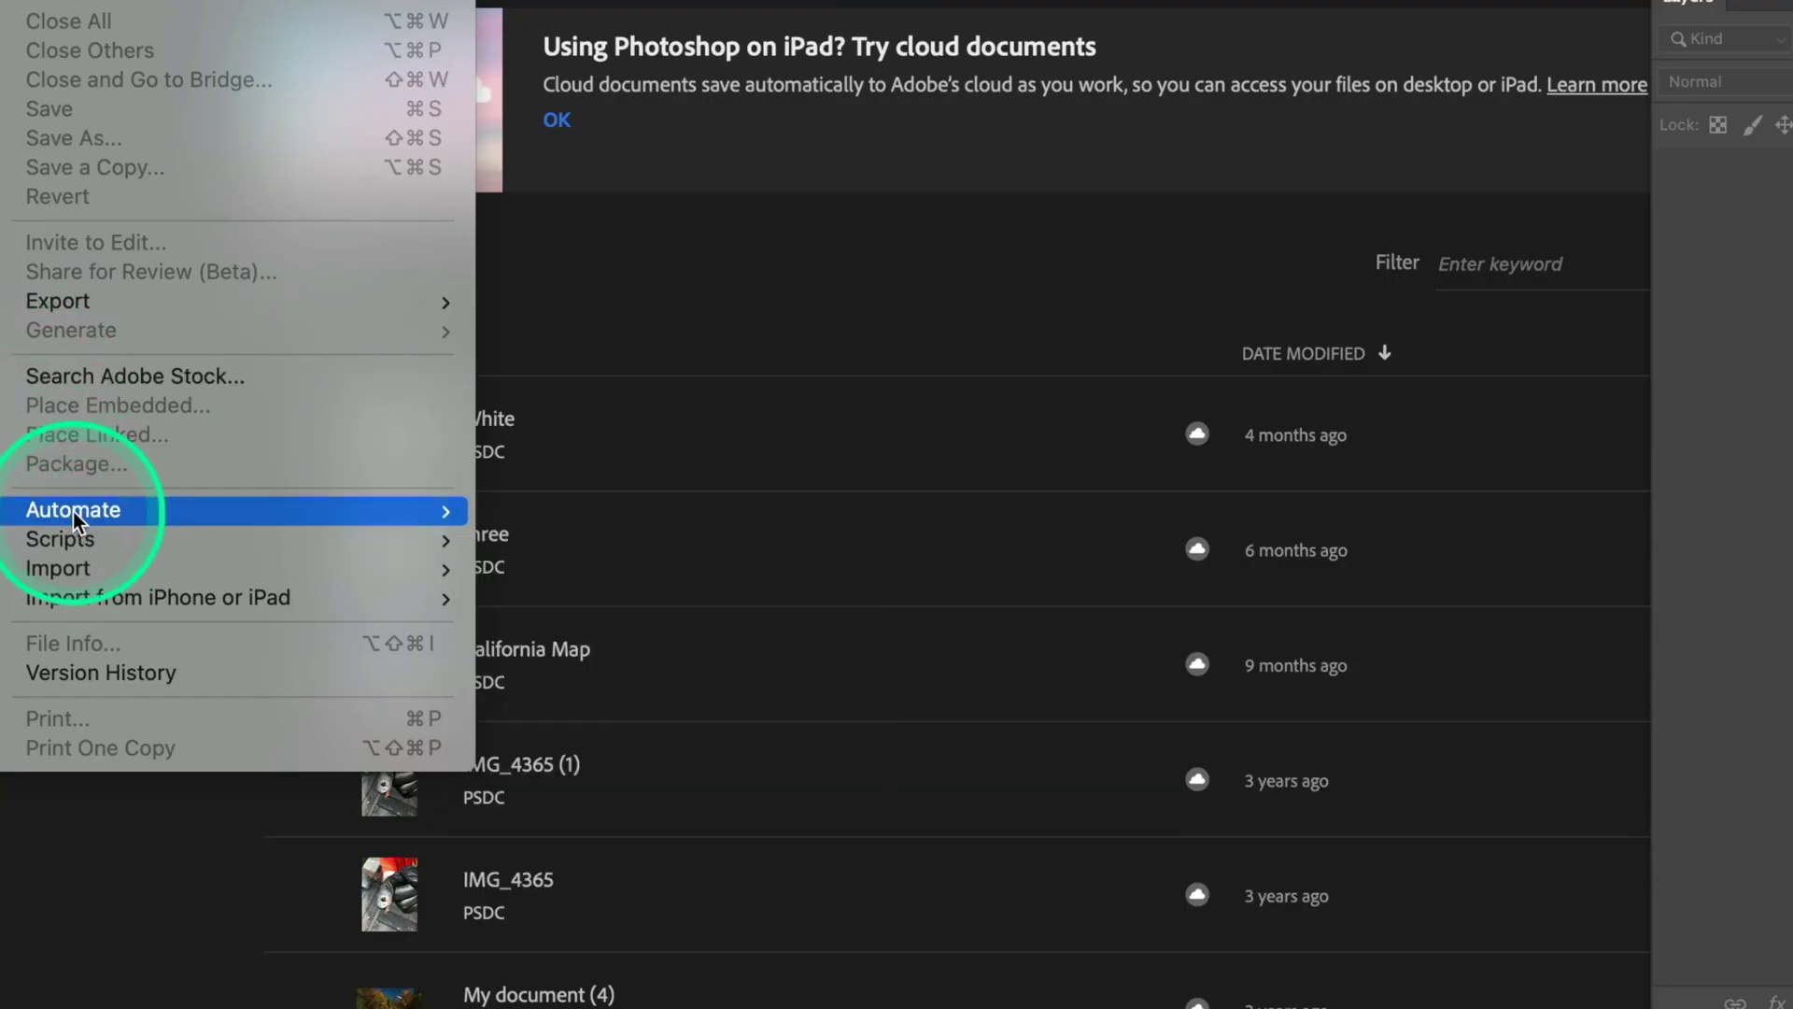
pyautogui.moveTo(73, 512)
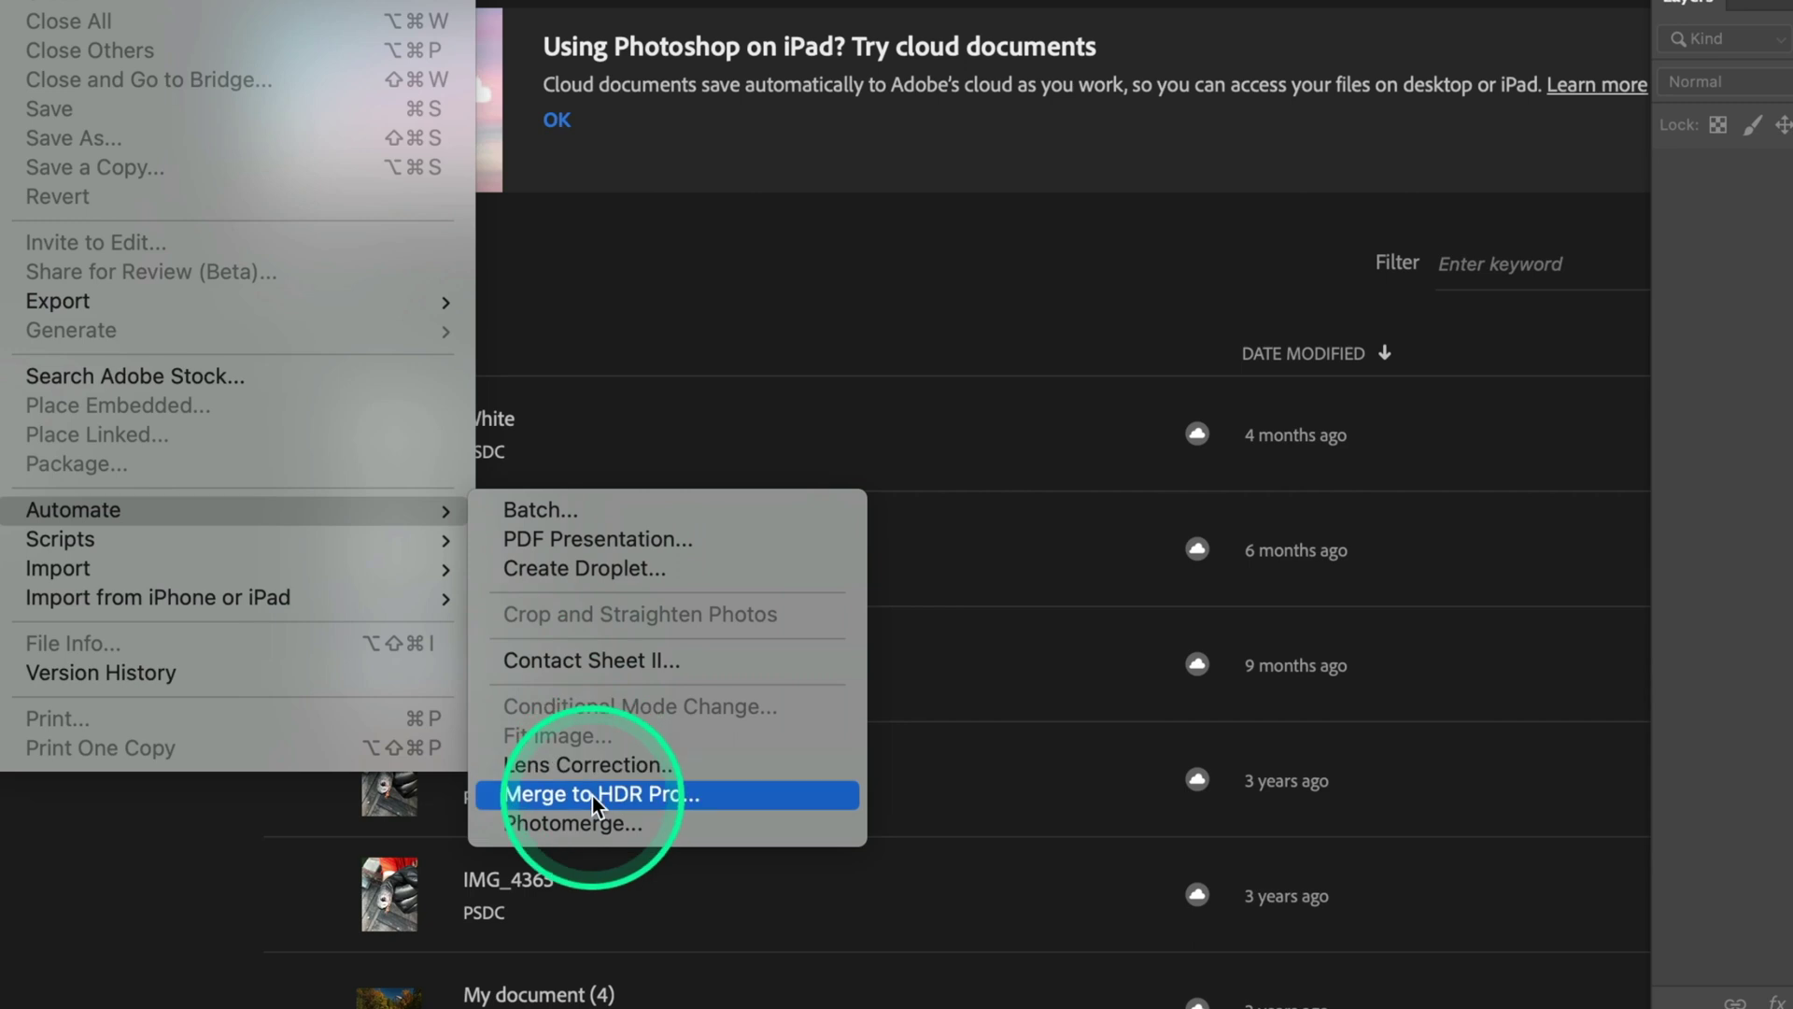
pyautogui.click(557, 827)
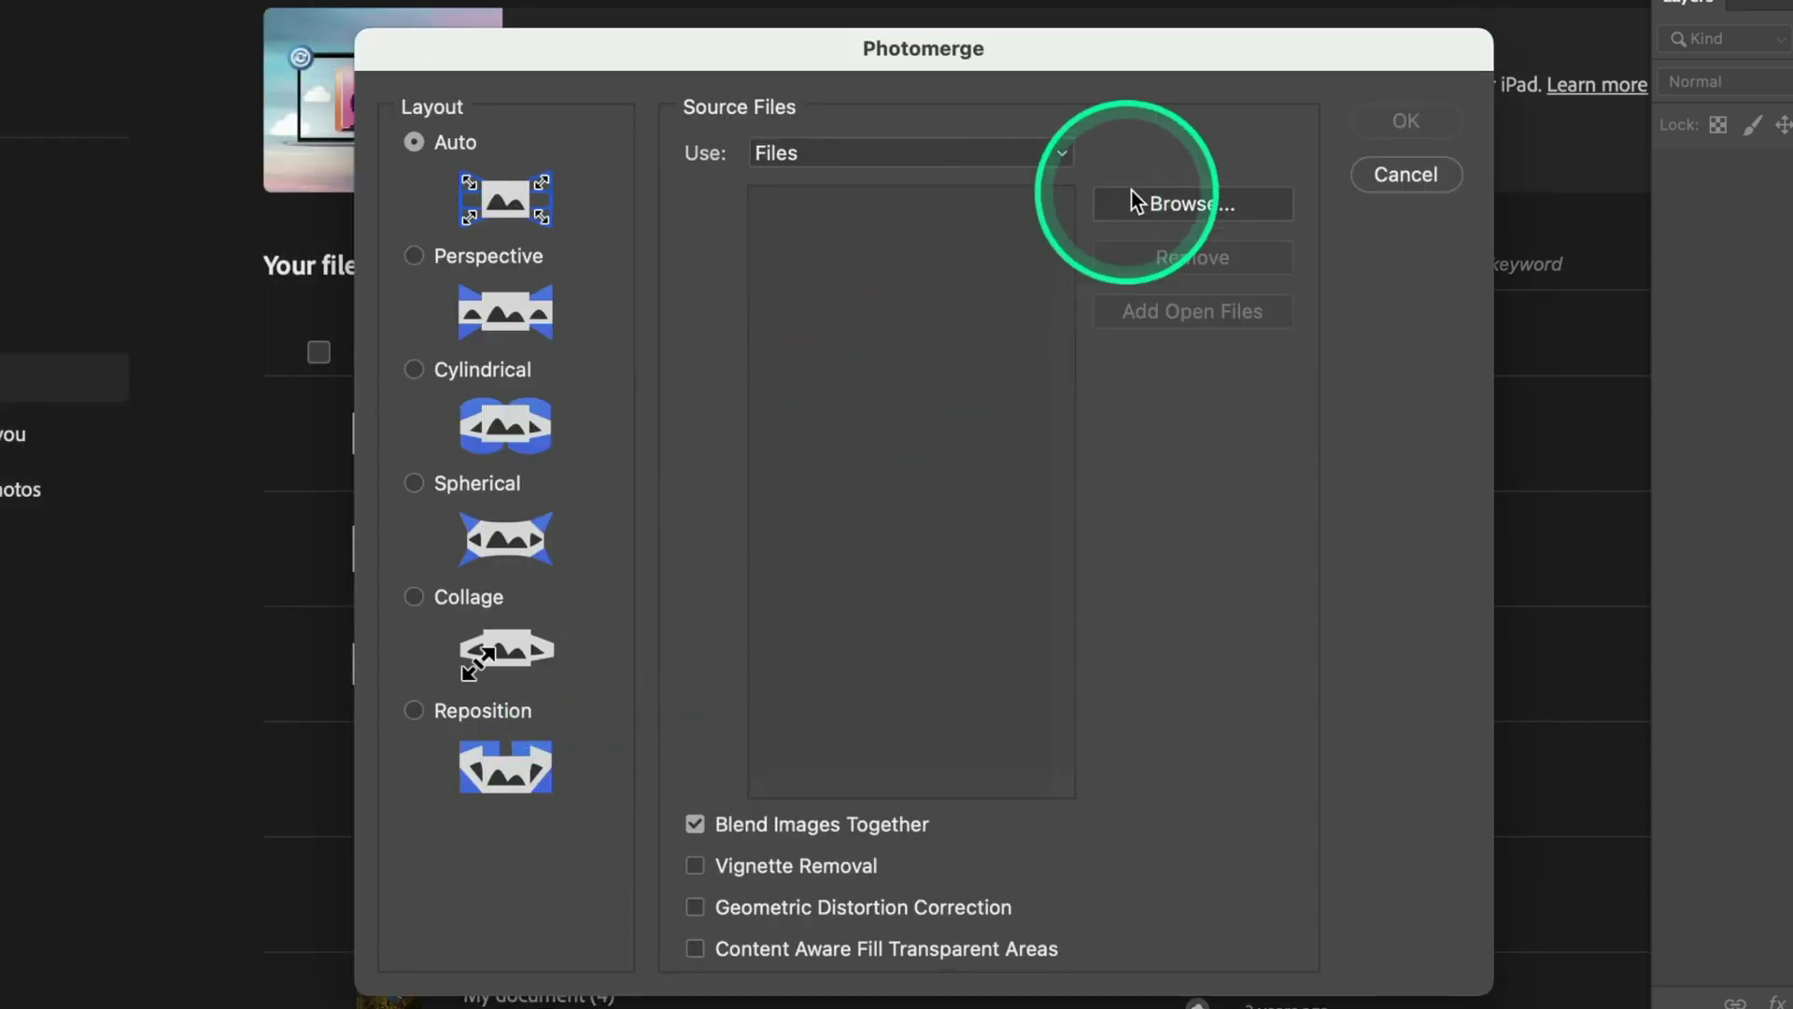
pyautogui.click(1189, 206)
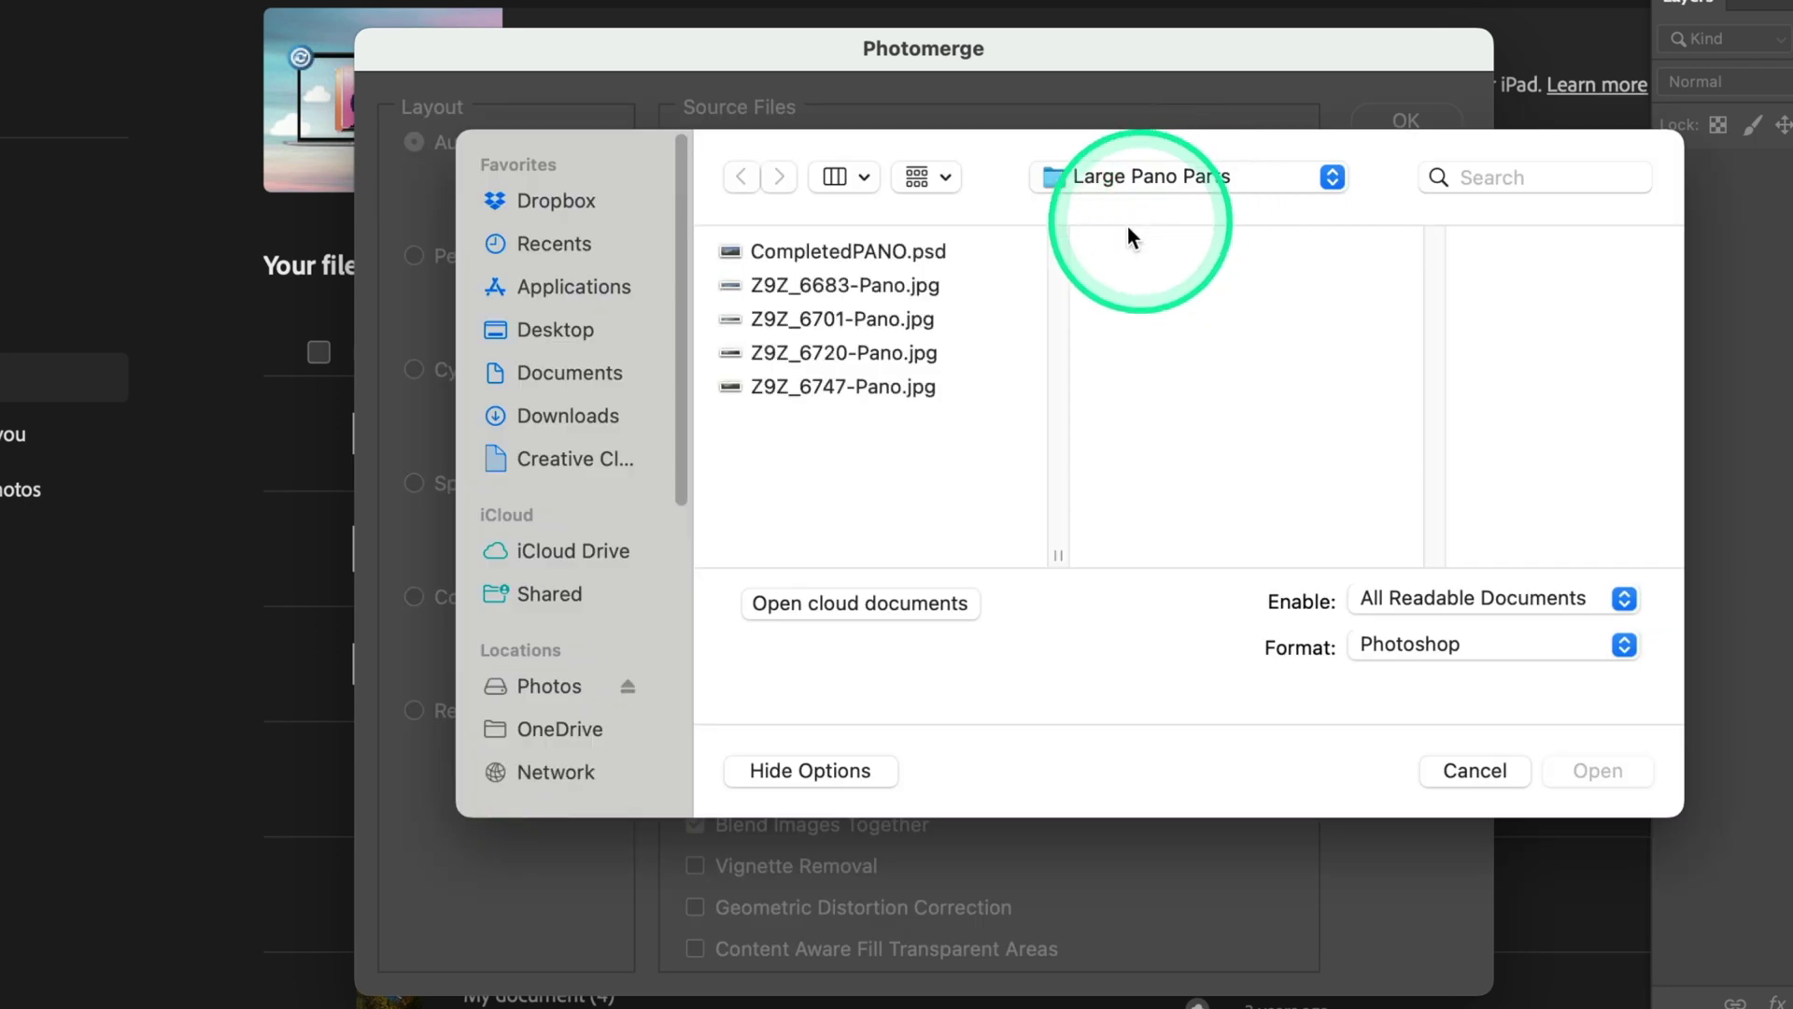
pyautogui.click(734, 292)
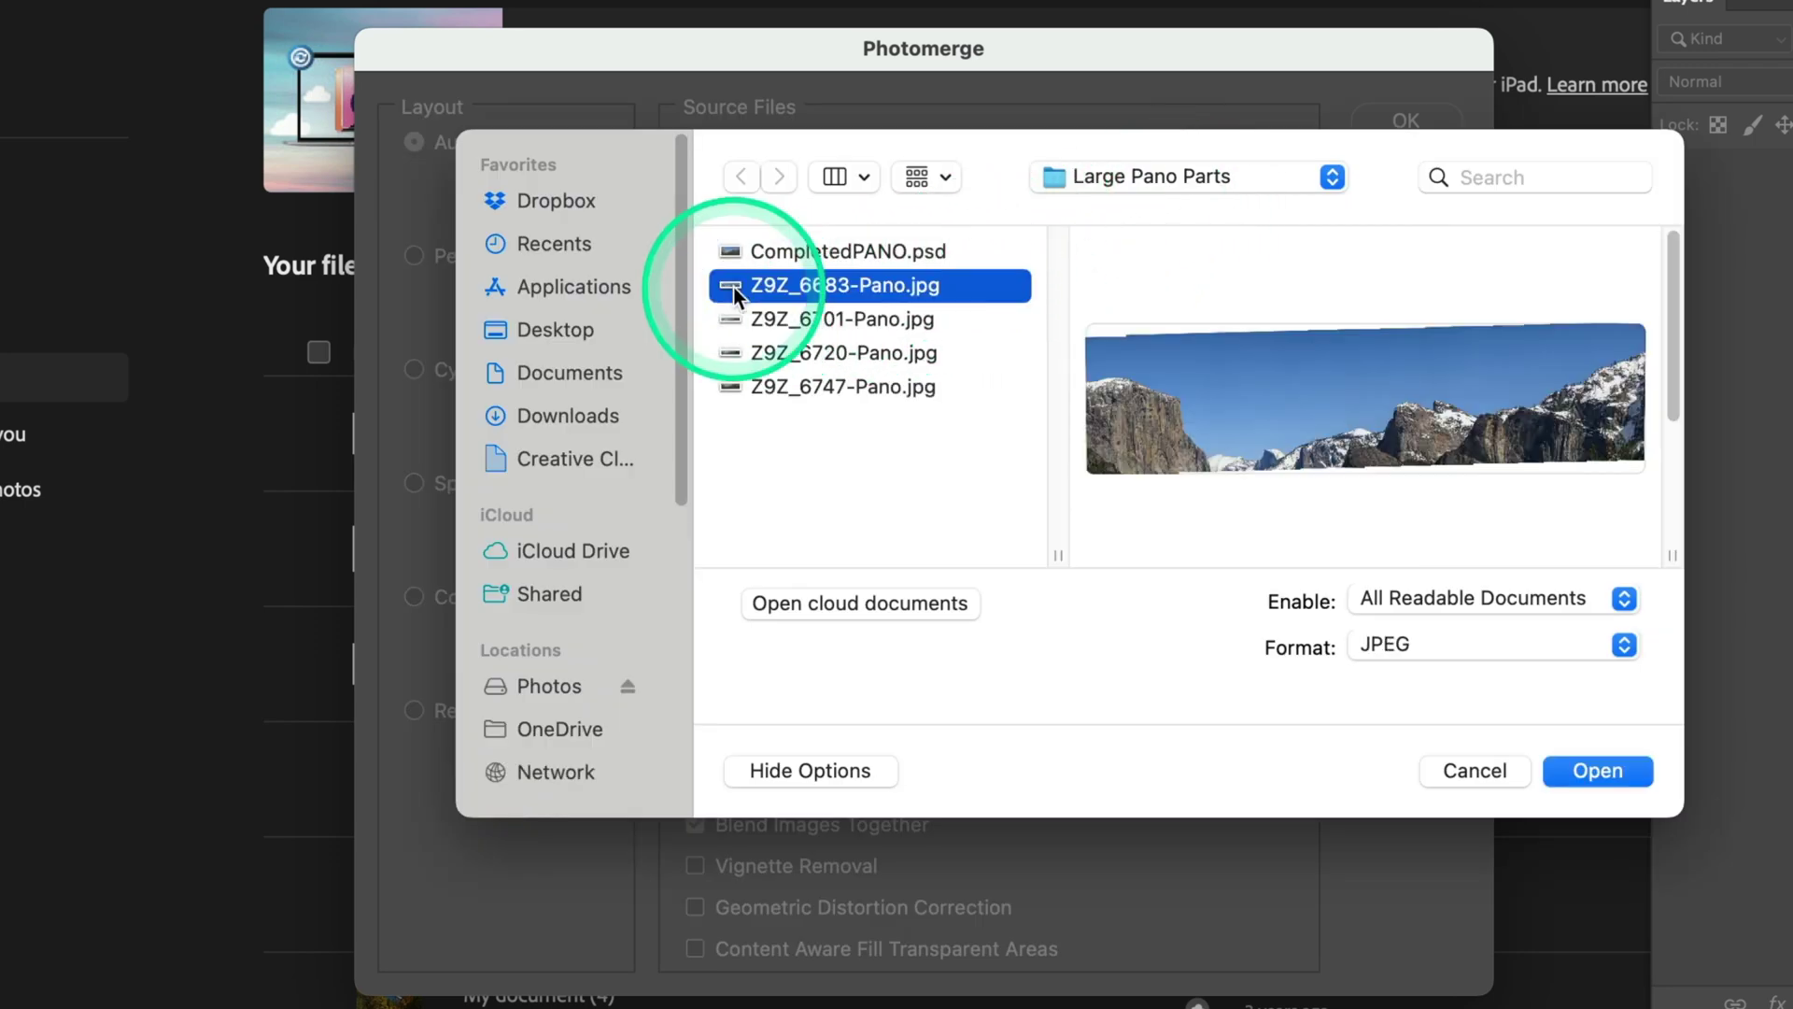
pyautogui.keyDown('shift'); pyautogui.click(733, 394); pyautogui.keyUp('shift')
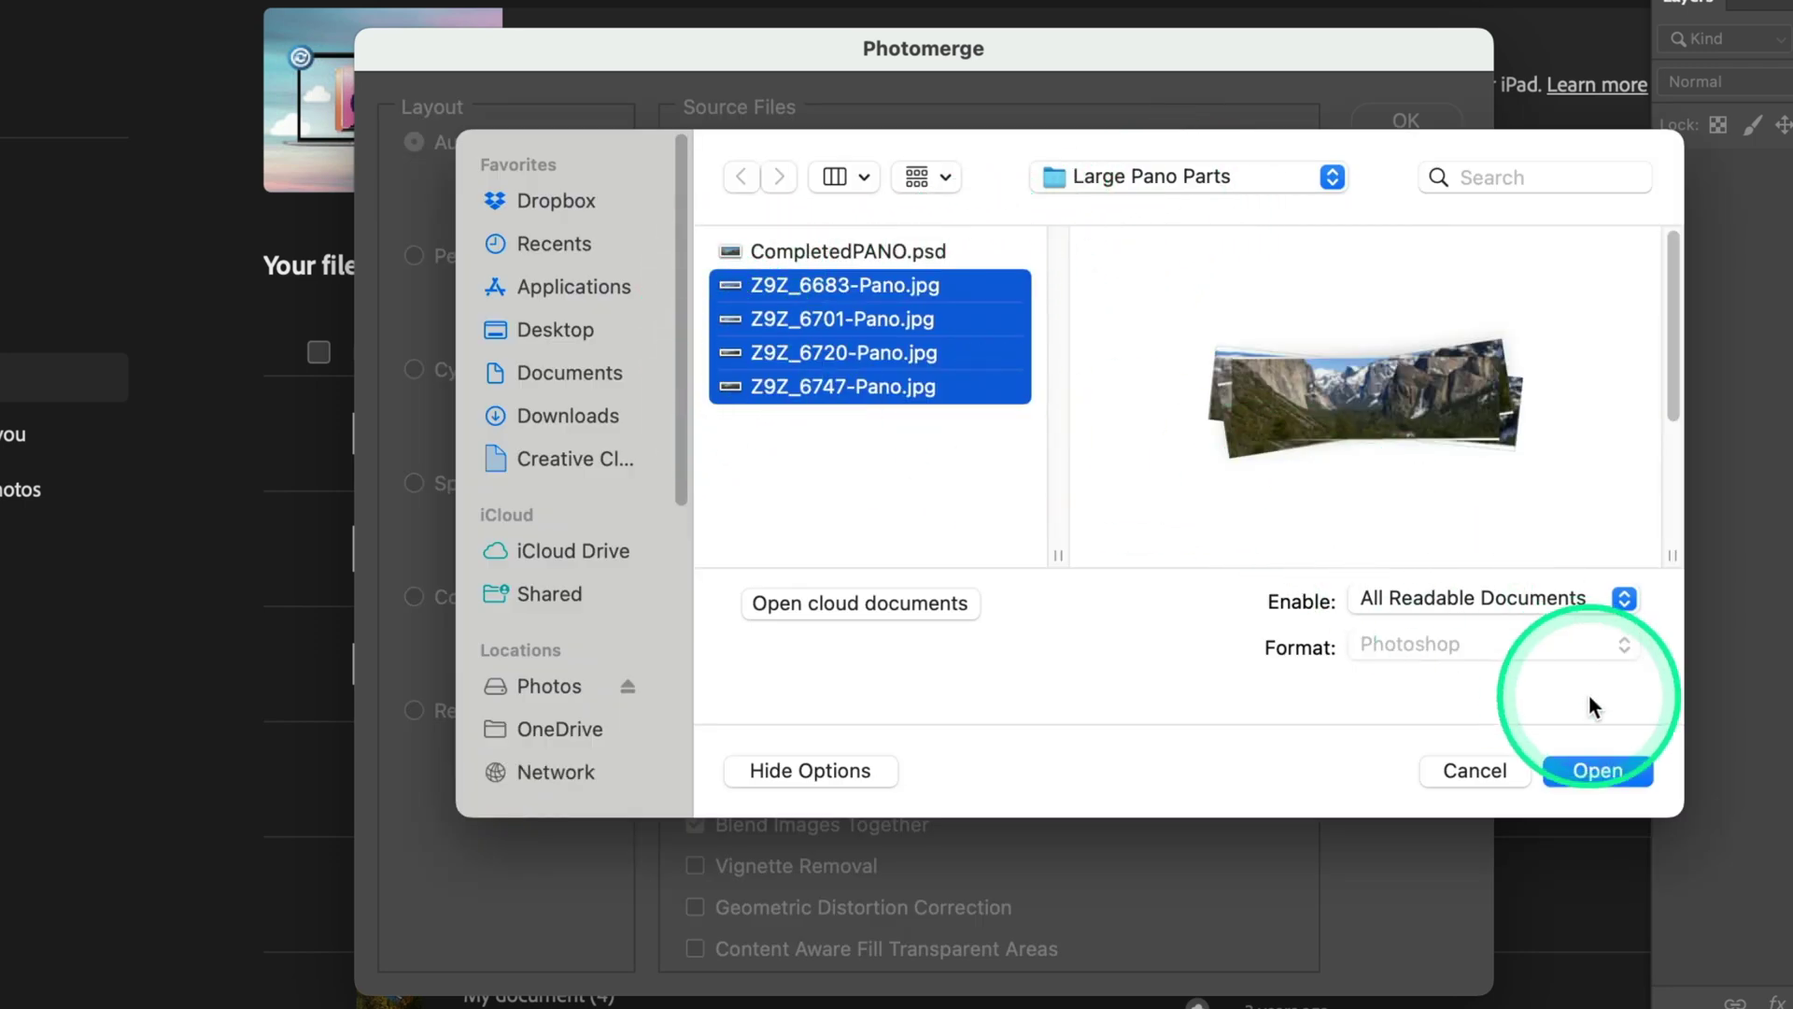
pyautogui.click(1578, 770)
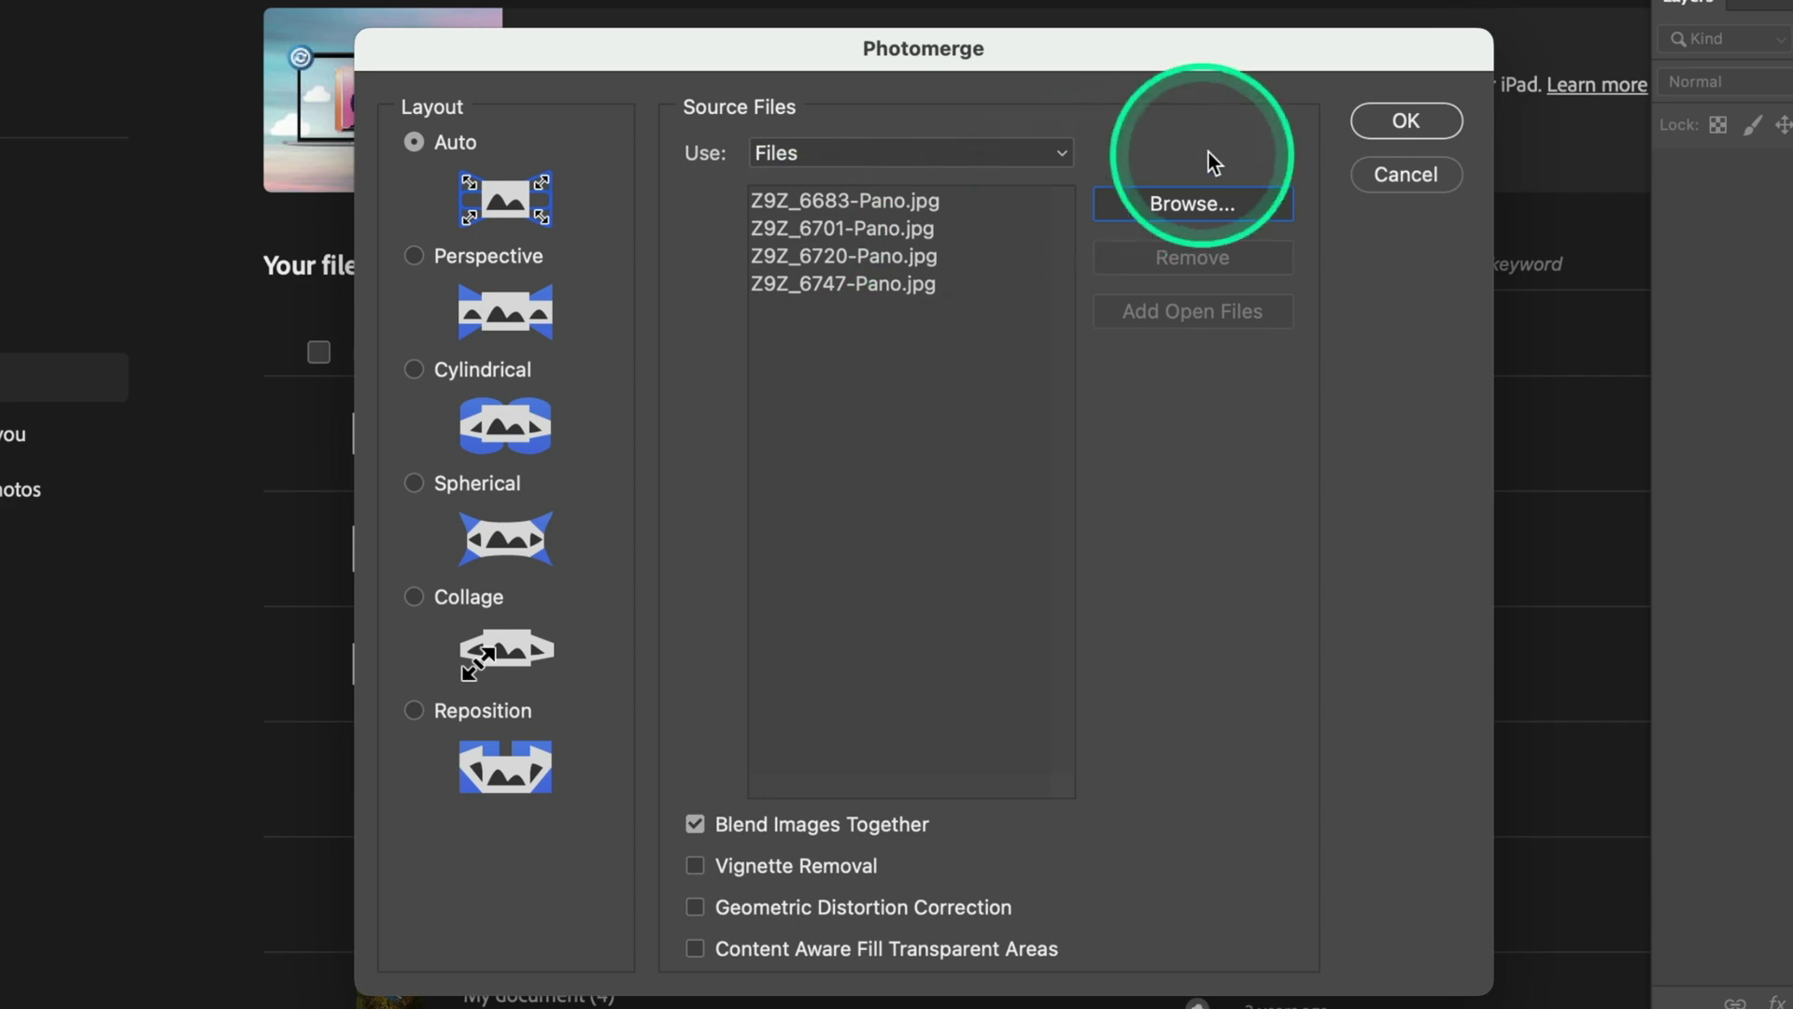
pyautogui.click(1411, 121)
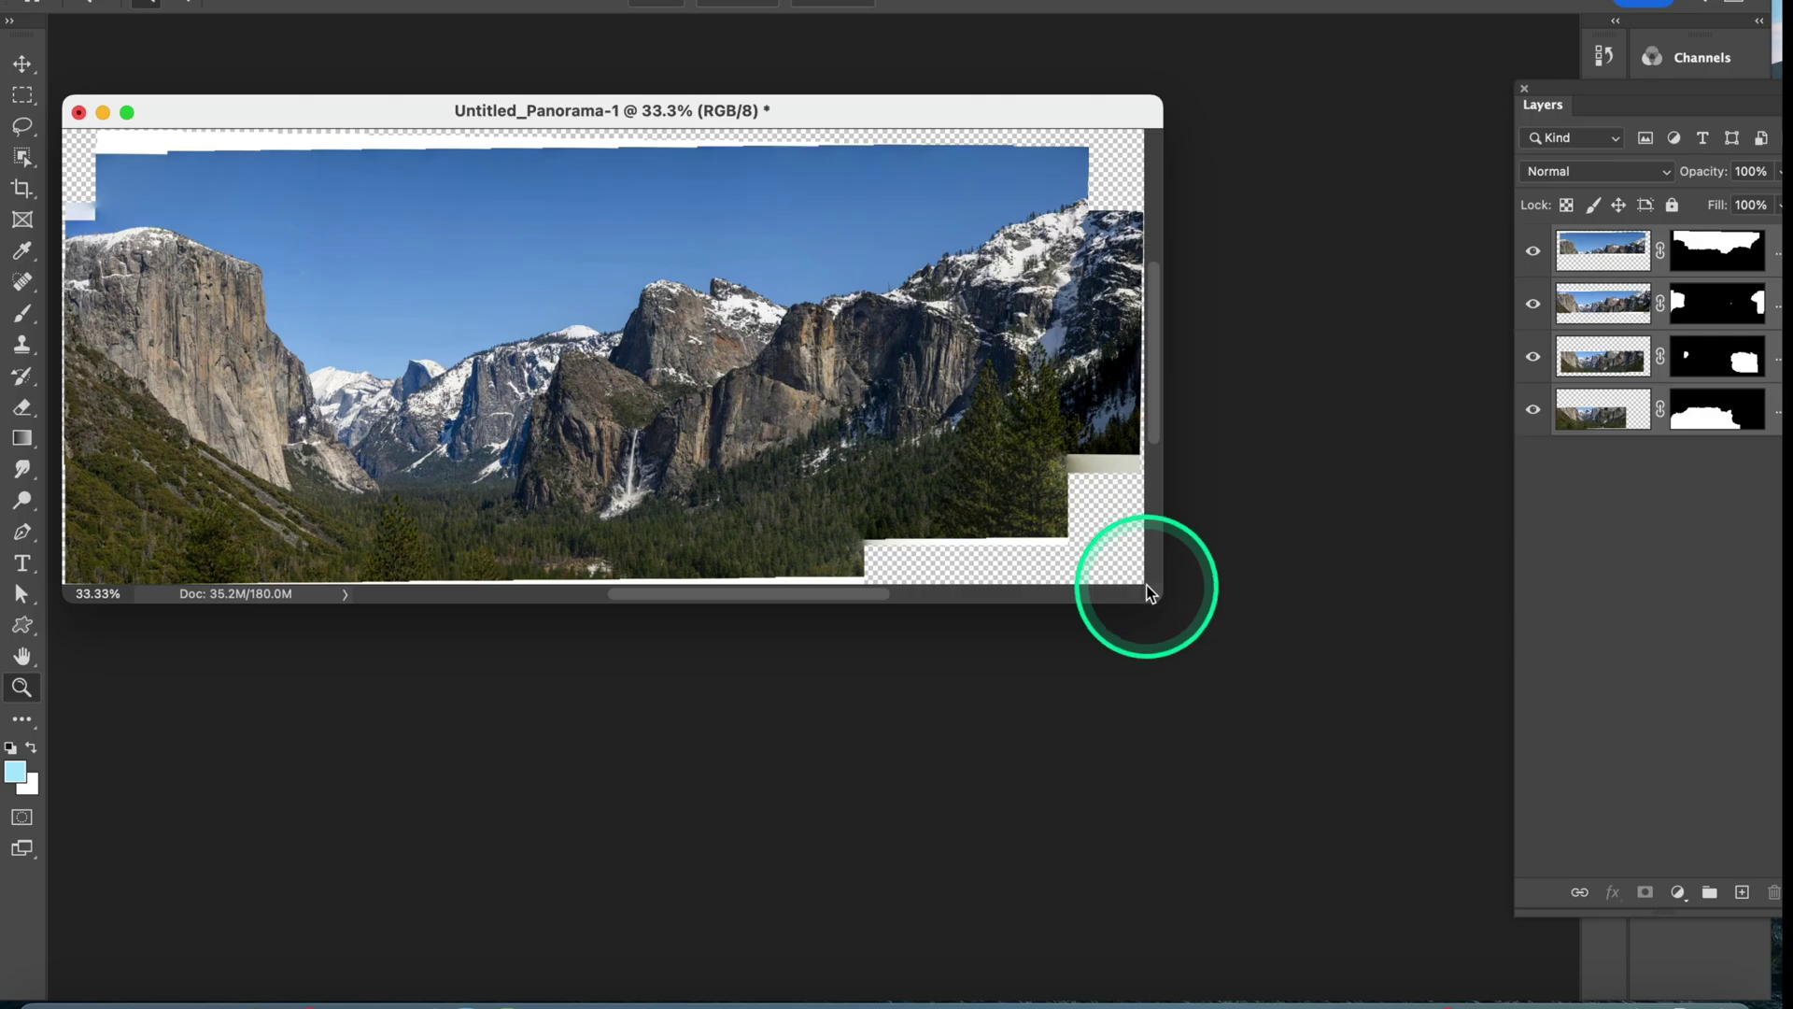
pyautogui.moveTo(1149, 593); pyautogui.dragTo(1248, 643)
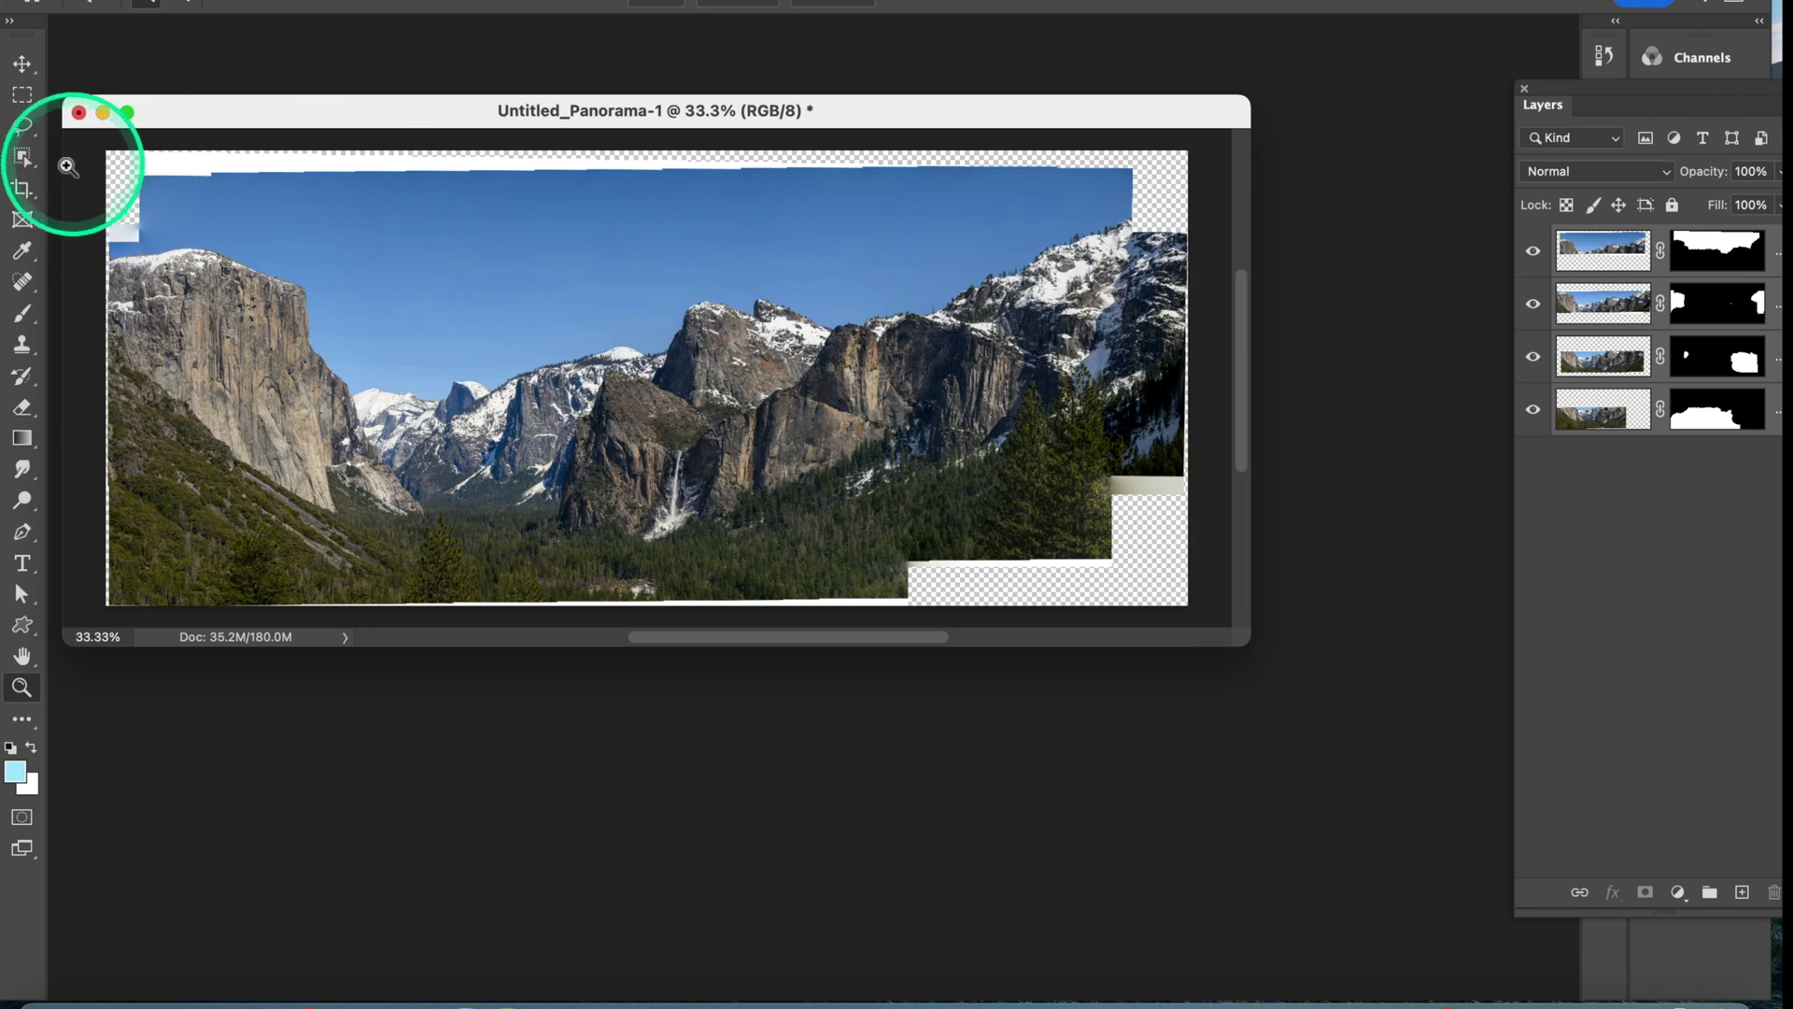
pyautogui.click(23, 189)
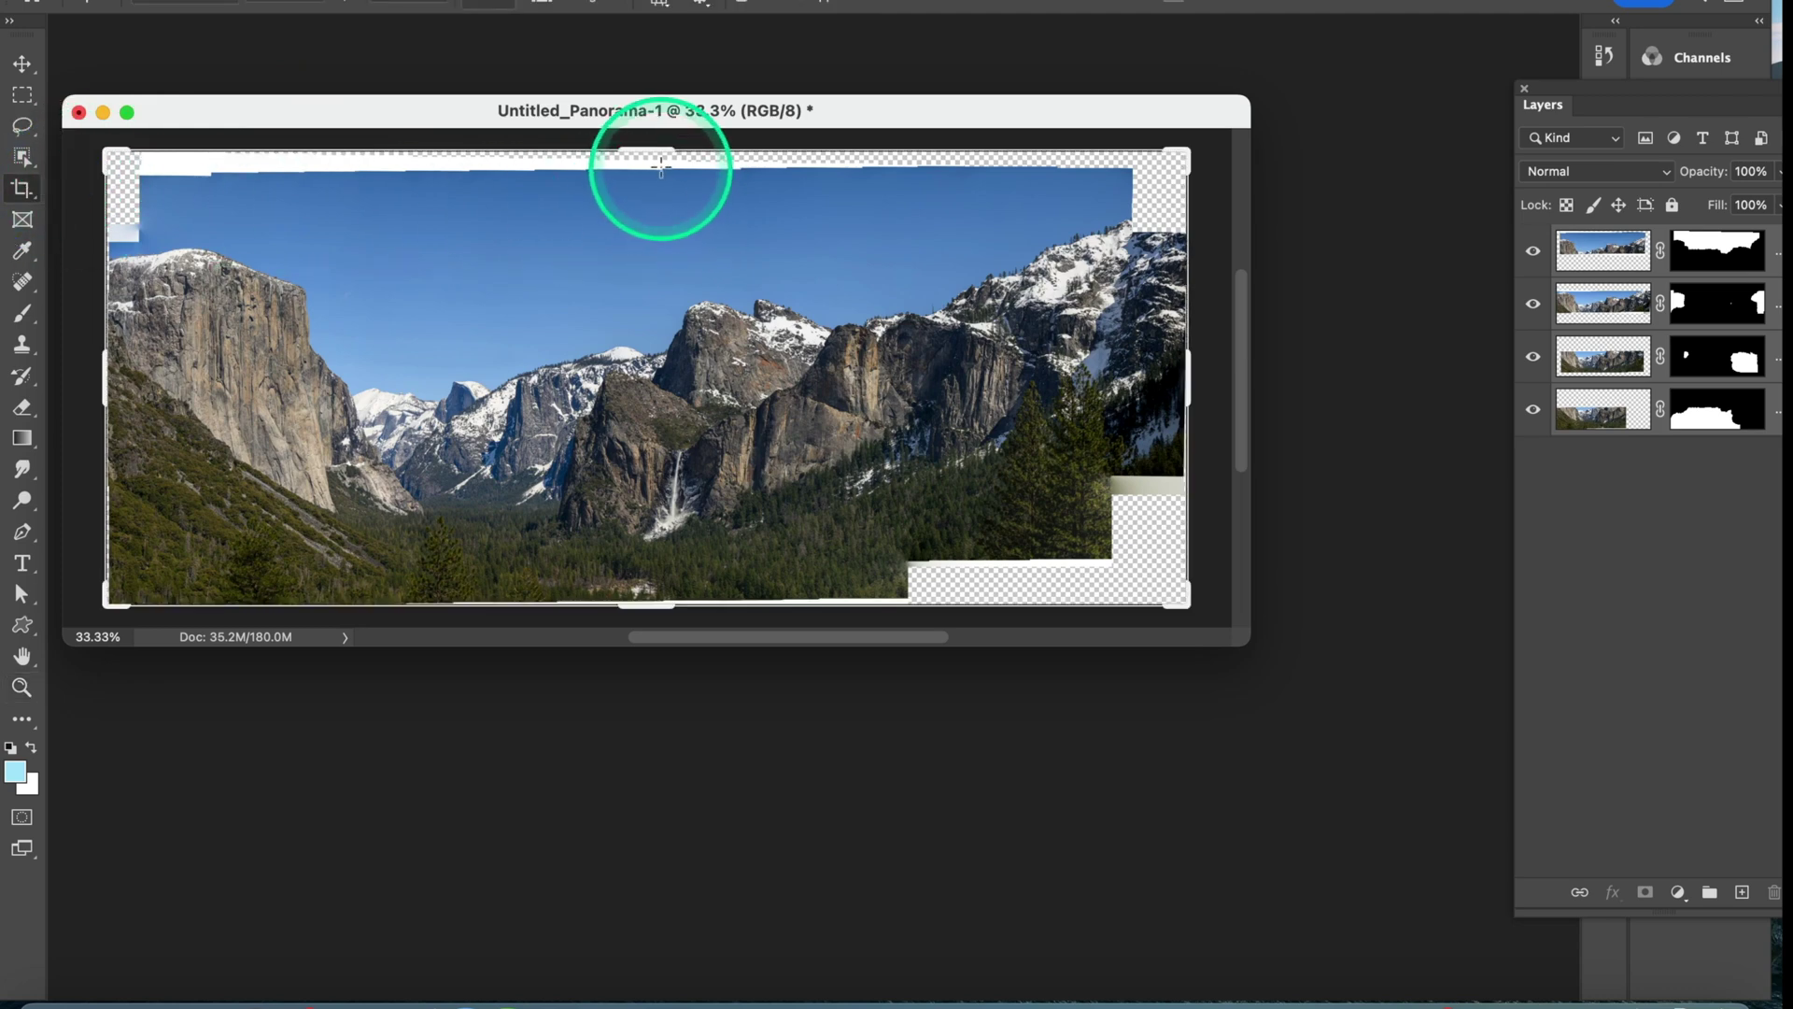
pyautogui.moveTo(651, 142); pyautogui.dragTo(656, 176)
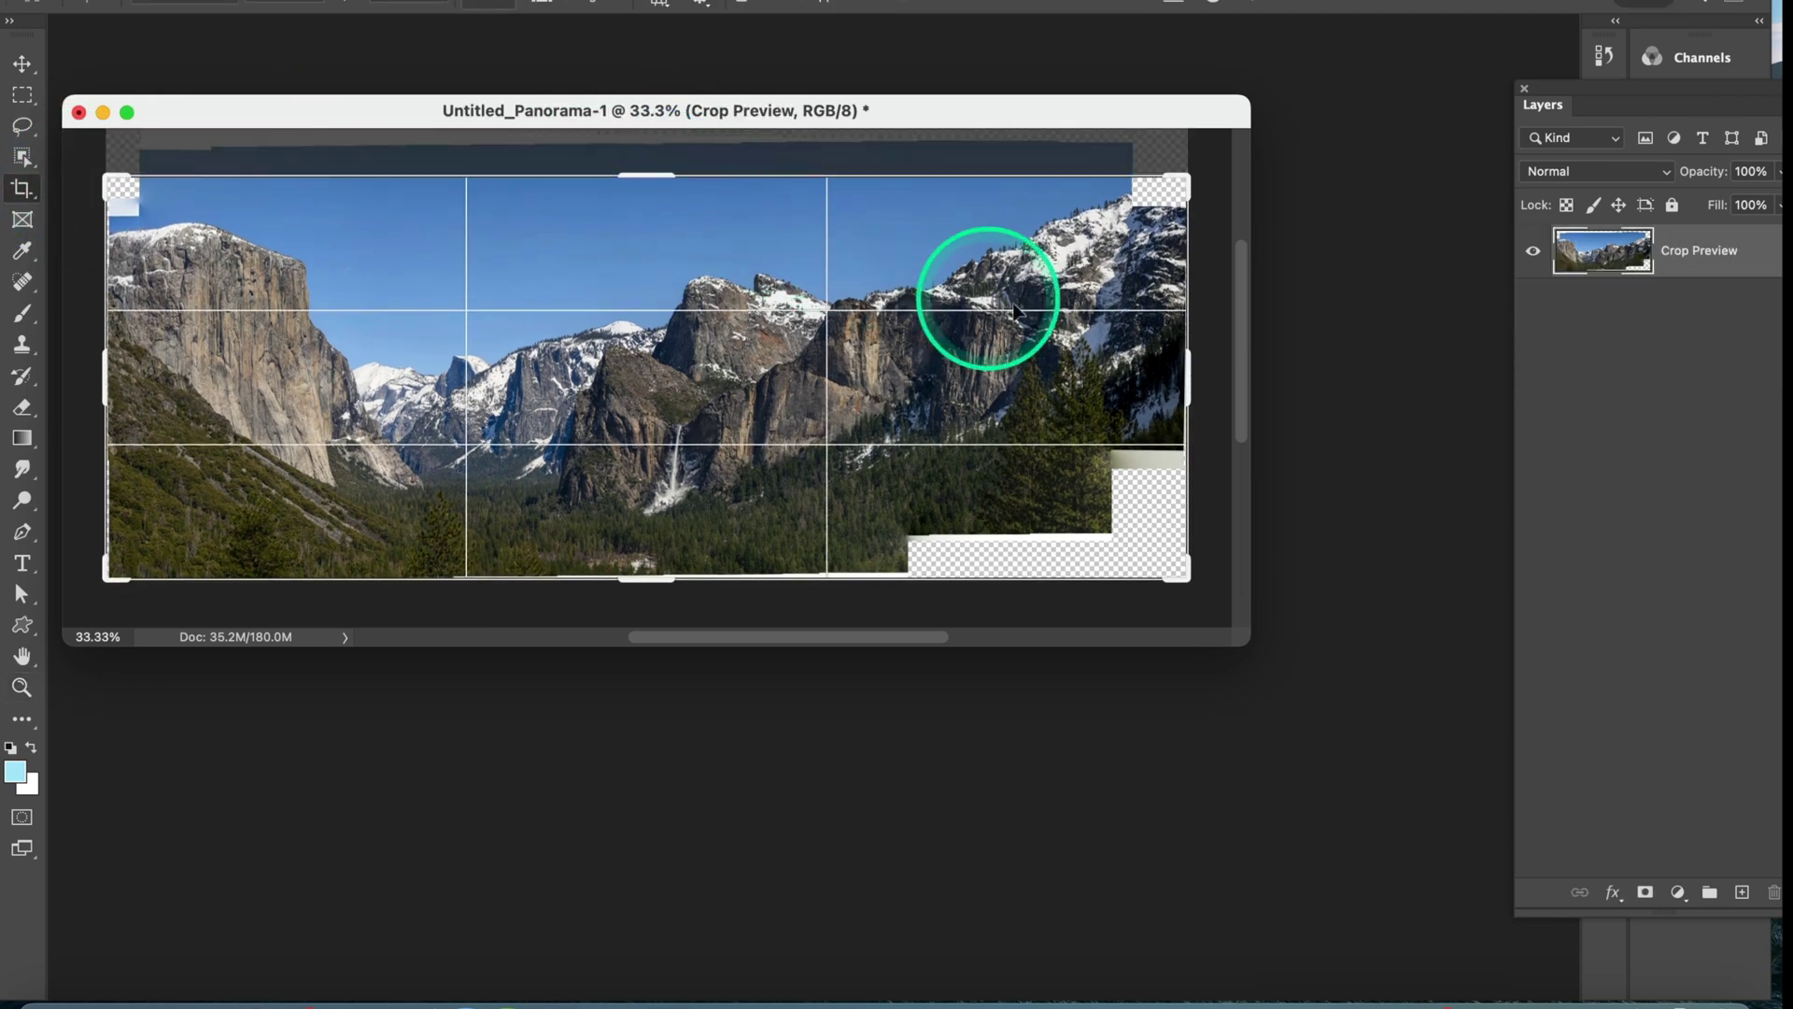
pyautogui.moveTo(1175, 364); pyautogui.dragTo(1021, 368)
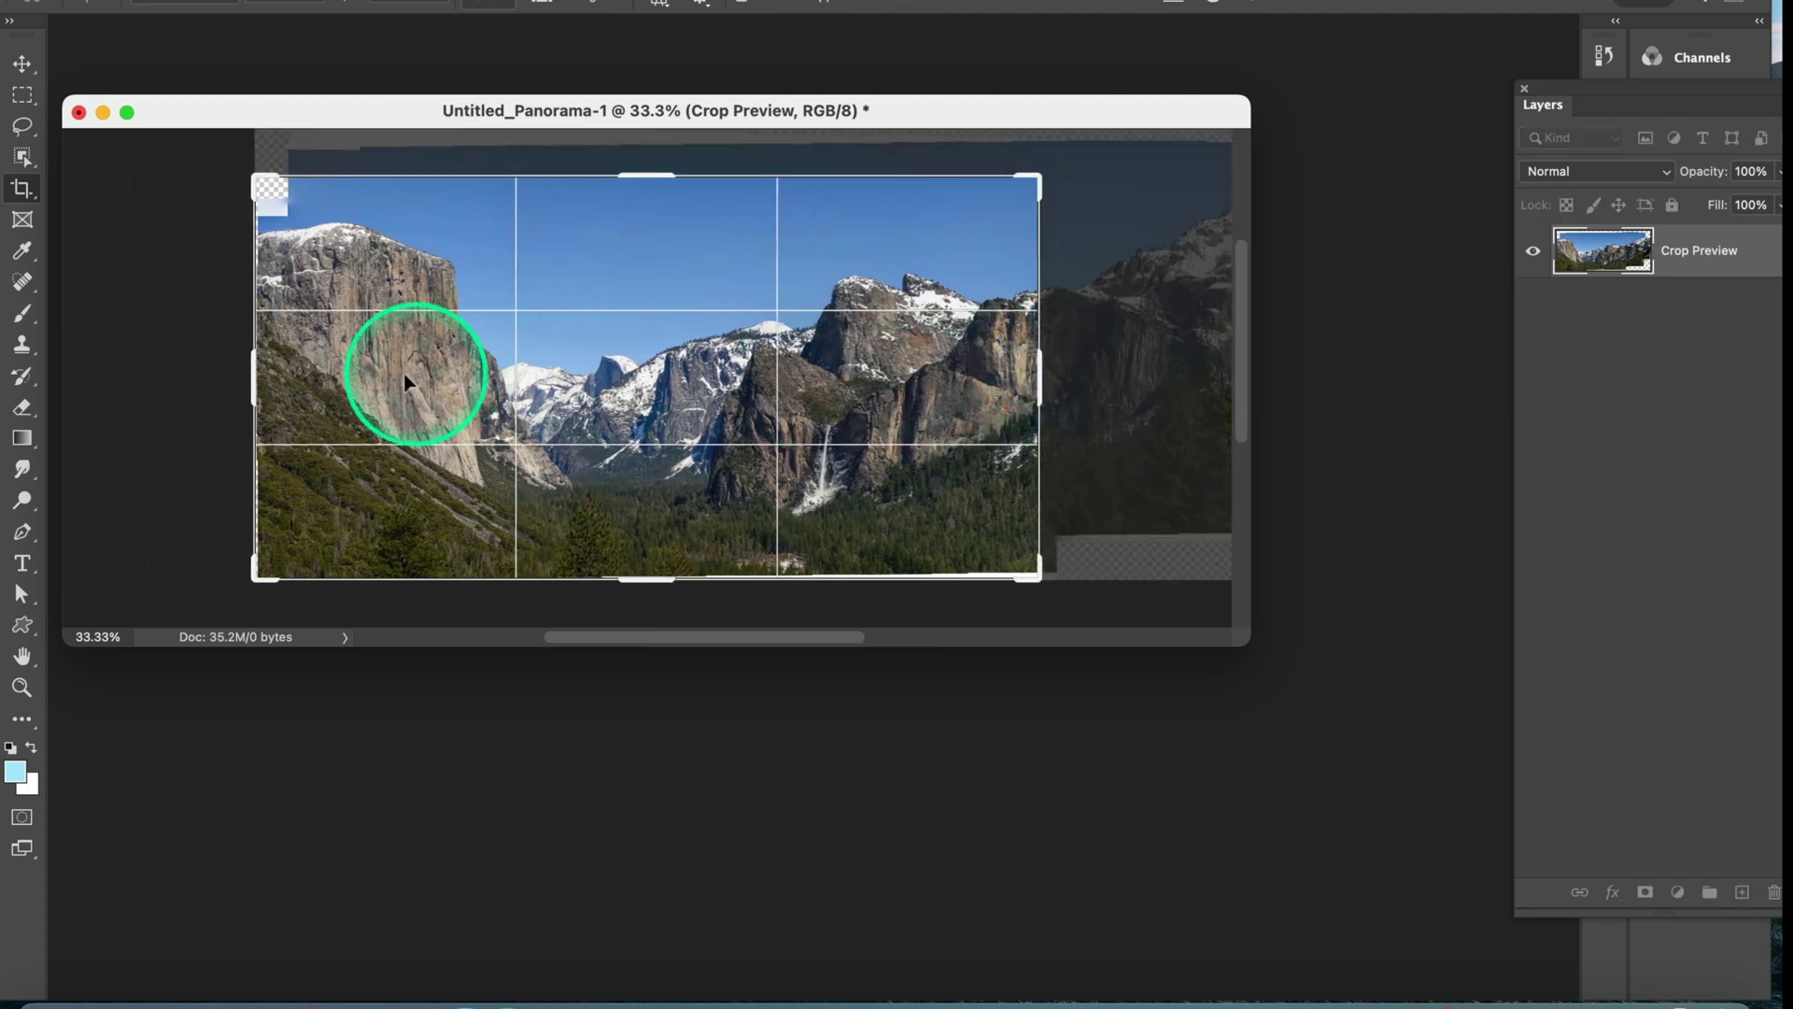
pyautogui.moveTo(242, 374); pyautogui.dragTo(273, 374)
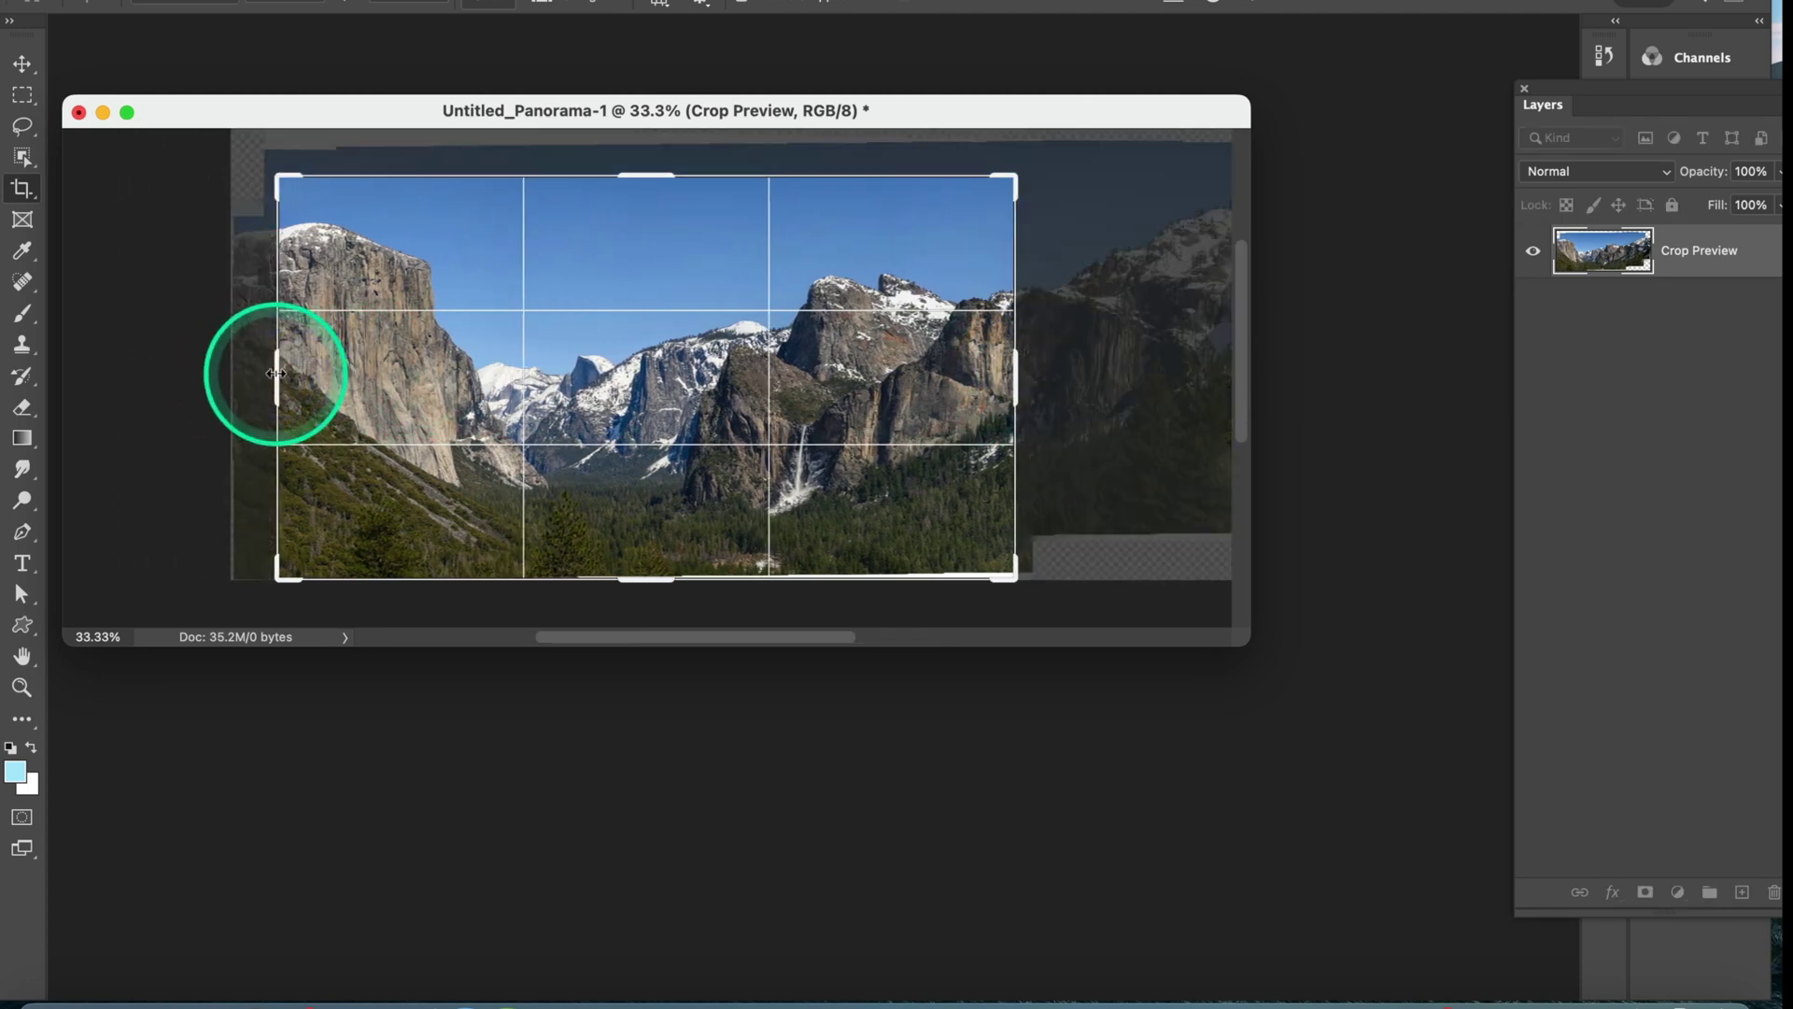
pyautogui.press('Escape')
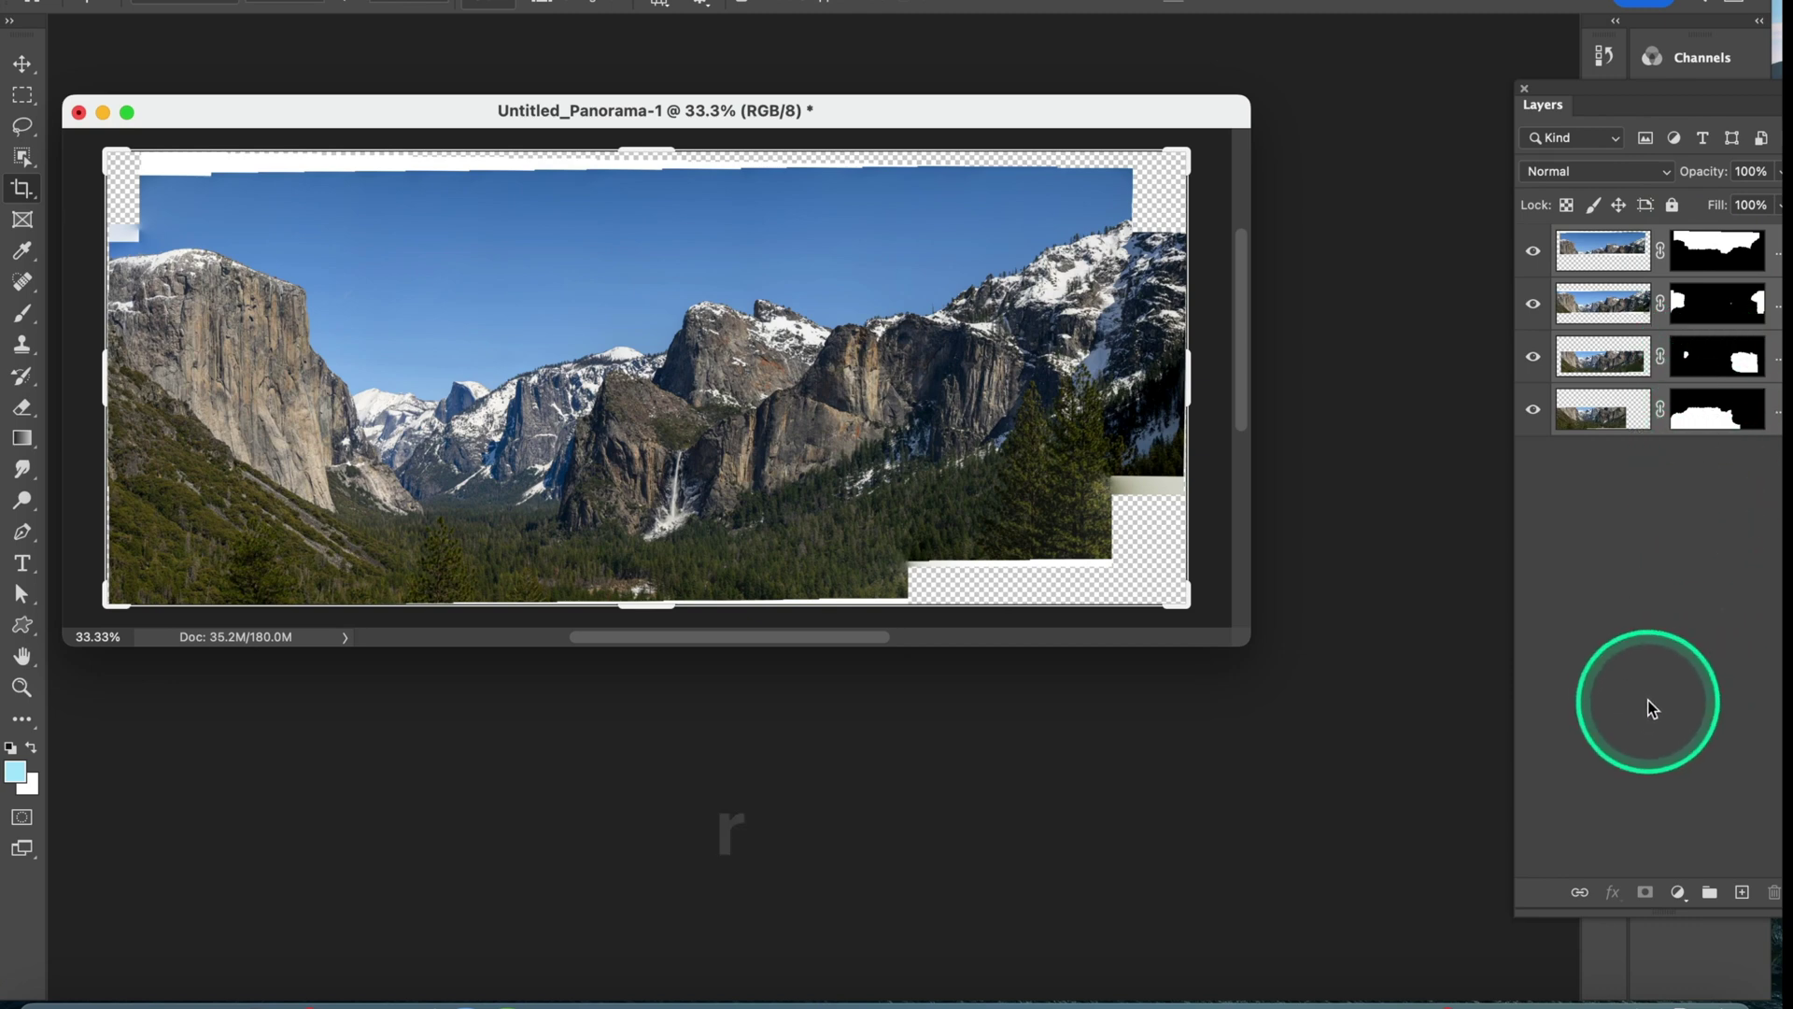
# - Add a new layer above the panorama layers and stamp all visible layers into it
pyautogui.click(1744, 892)
pyautogui.moveTo(1657, 100); pyautogui.dragTo(1397, 67)
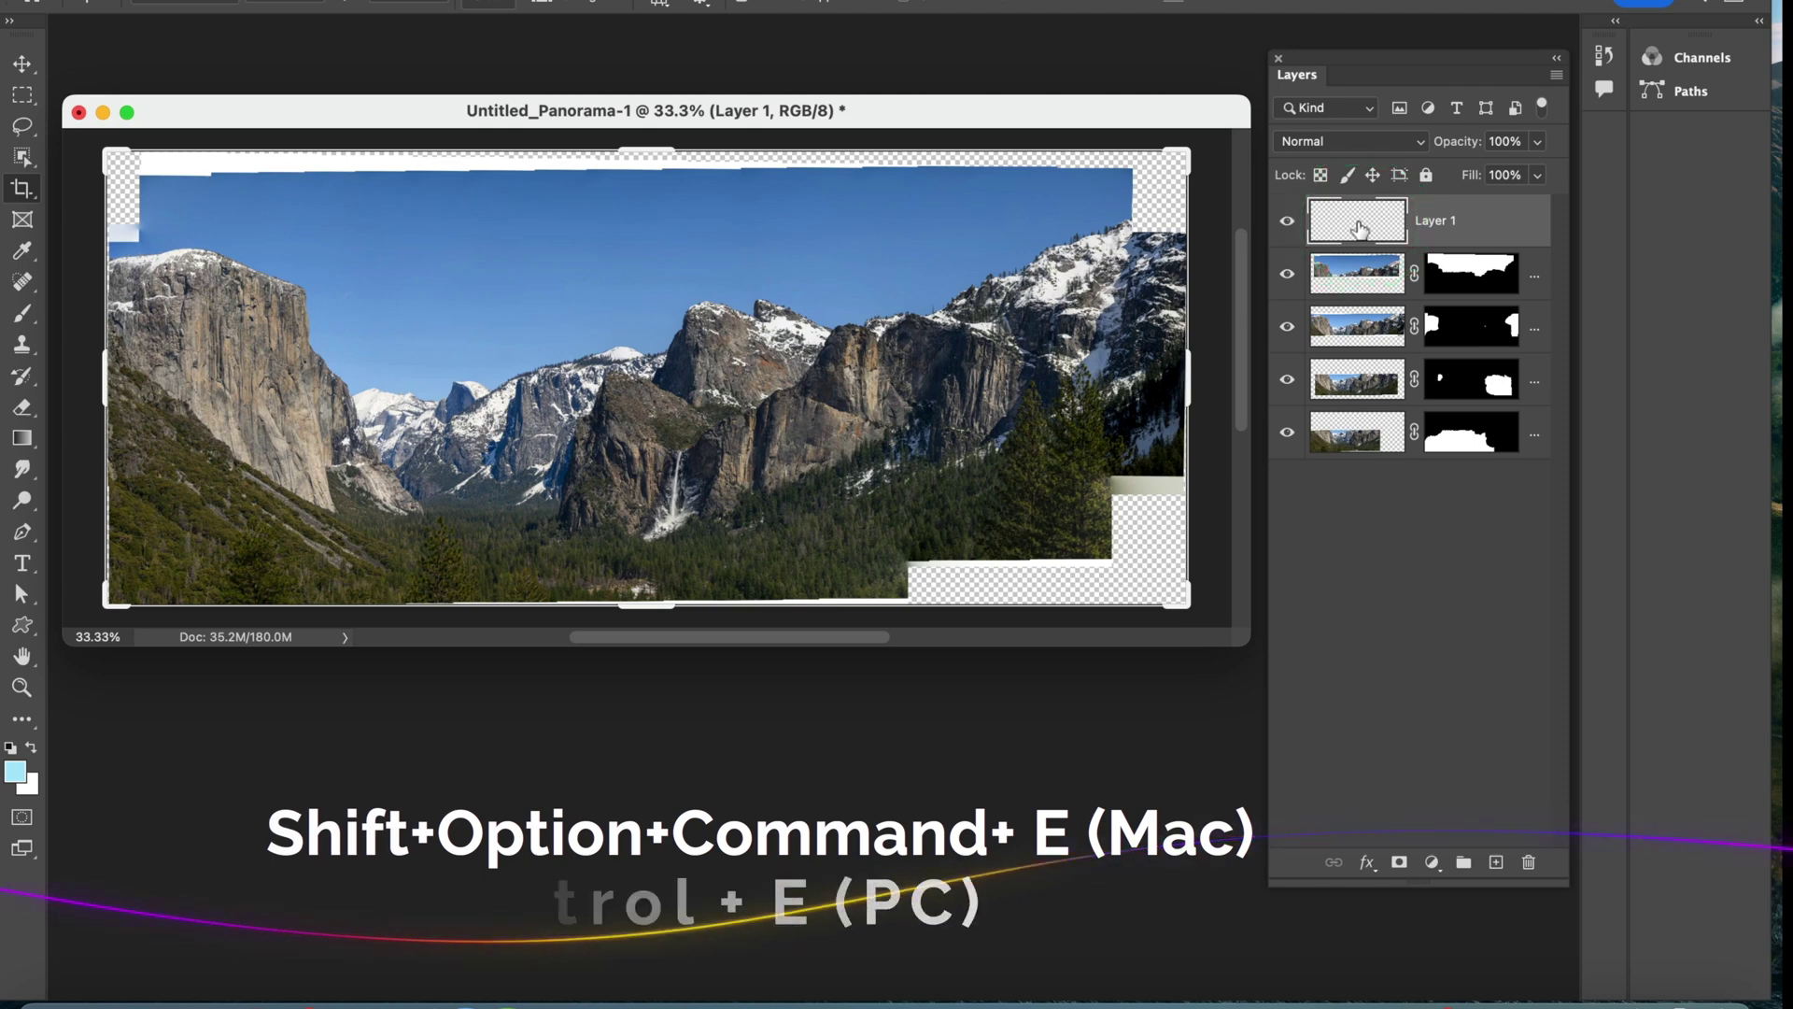
pyautogui.press('shift+alt+super+e')
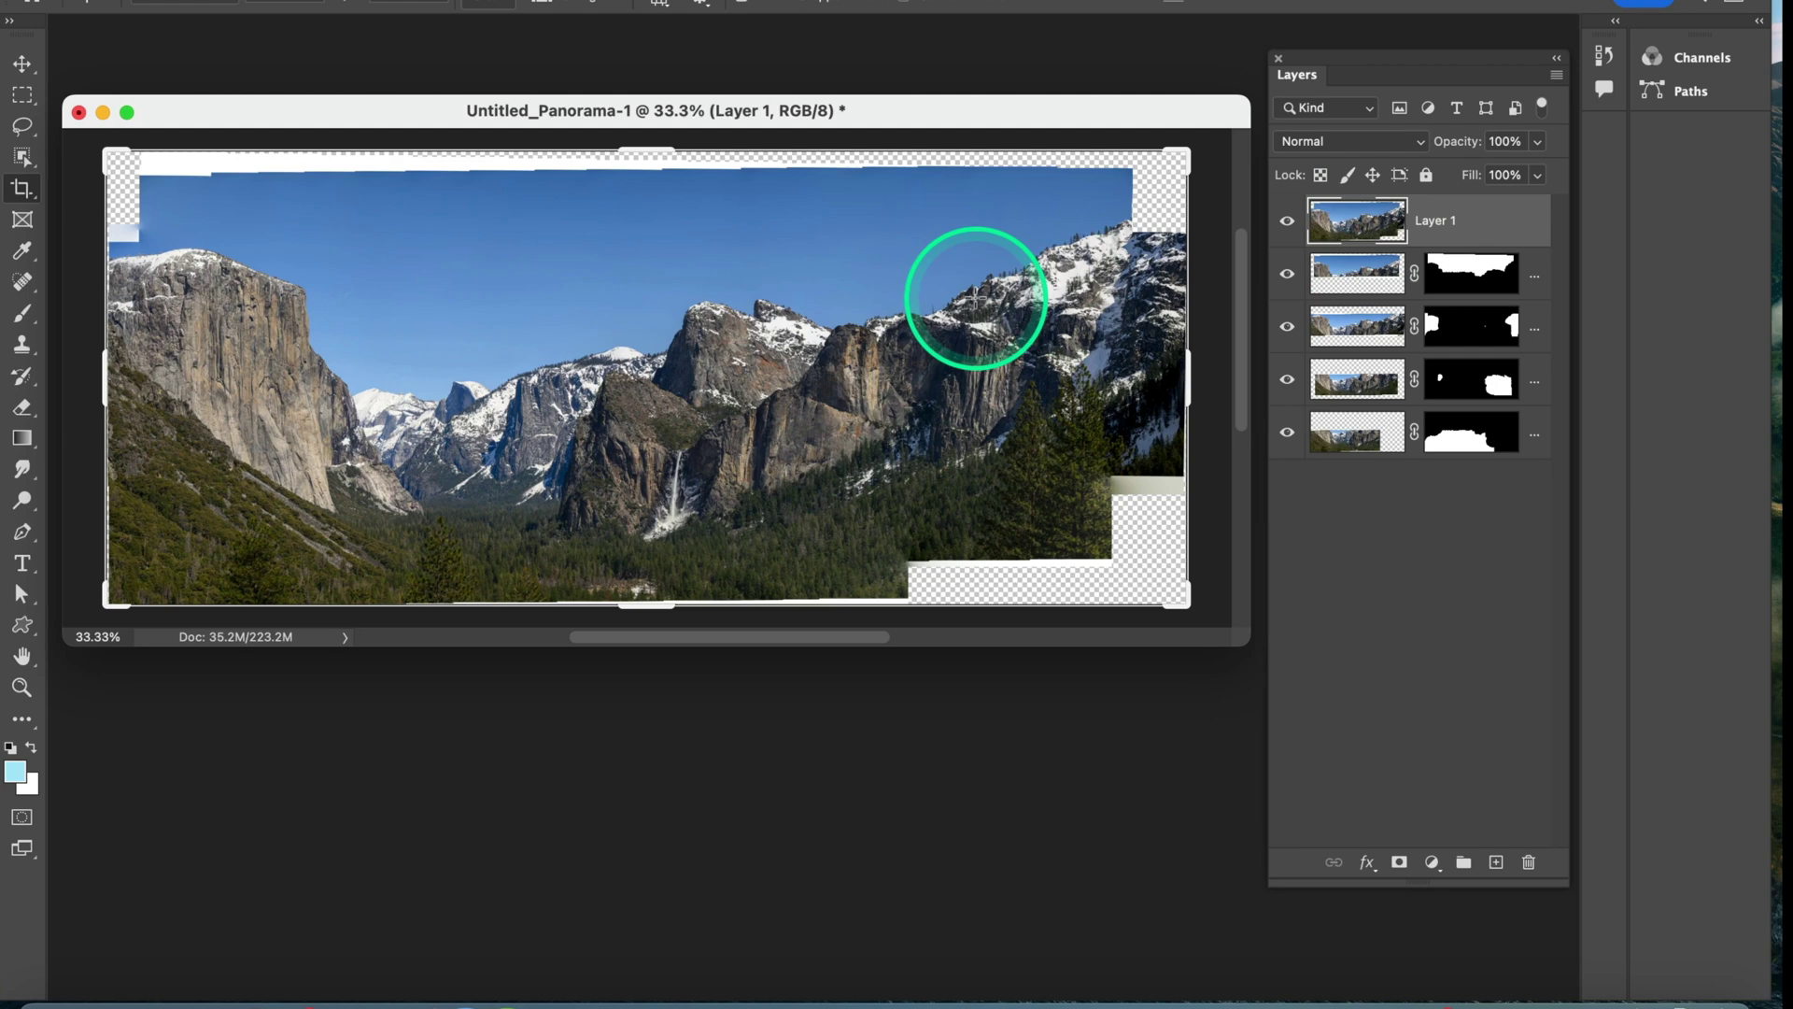
pyautogui.press('v')
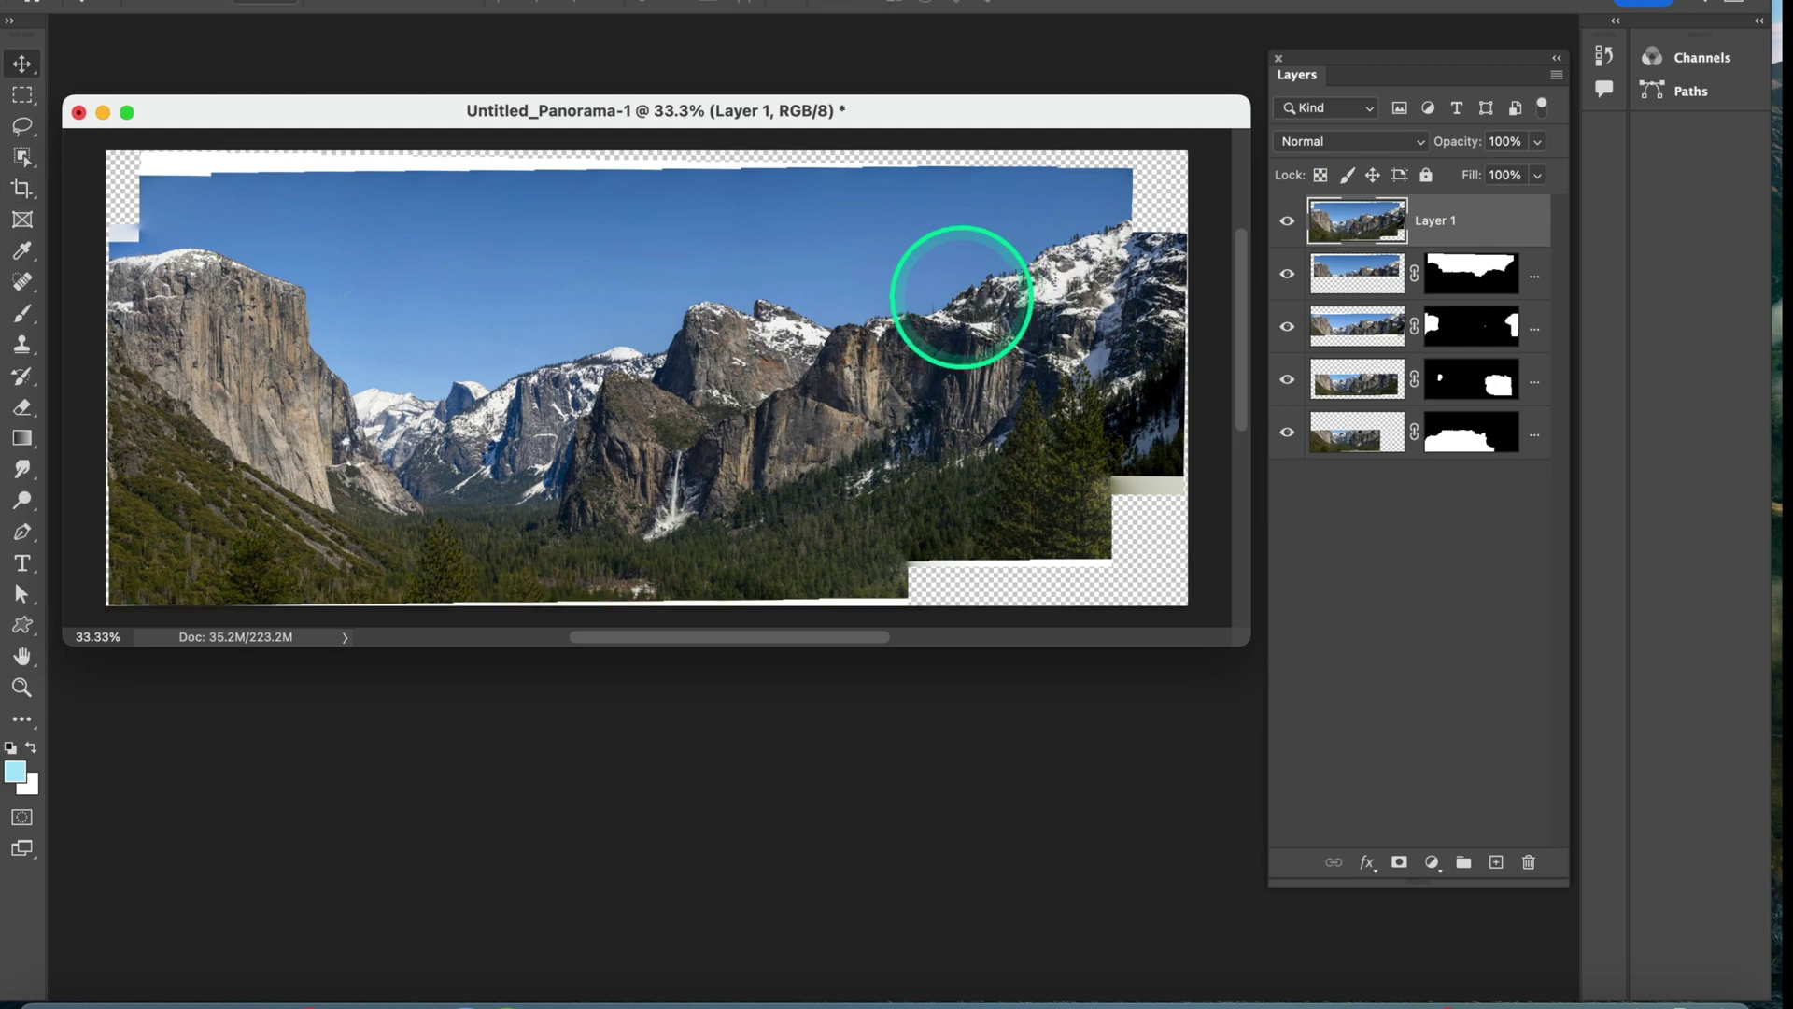
# - Lasso the blank areas along the panorama's bottom edge and lower-right corner, slightly overlapping the forest
pyautogui.click(32, 129)
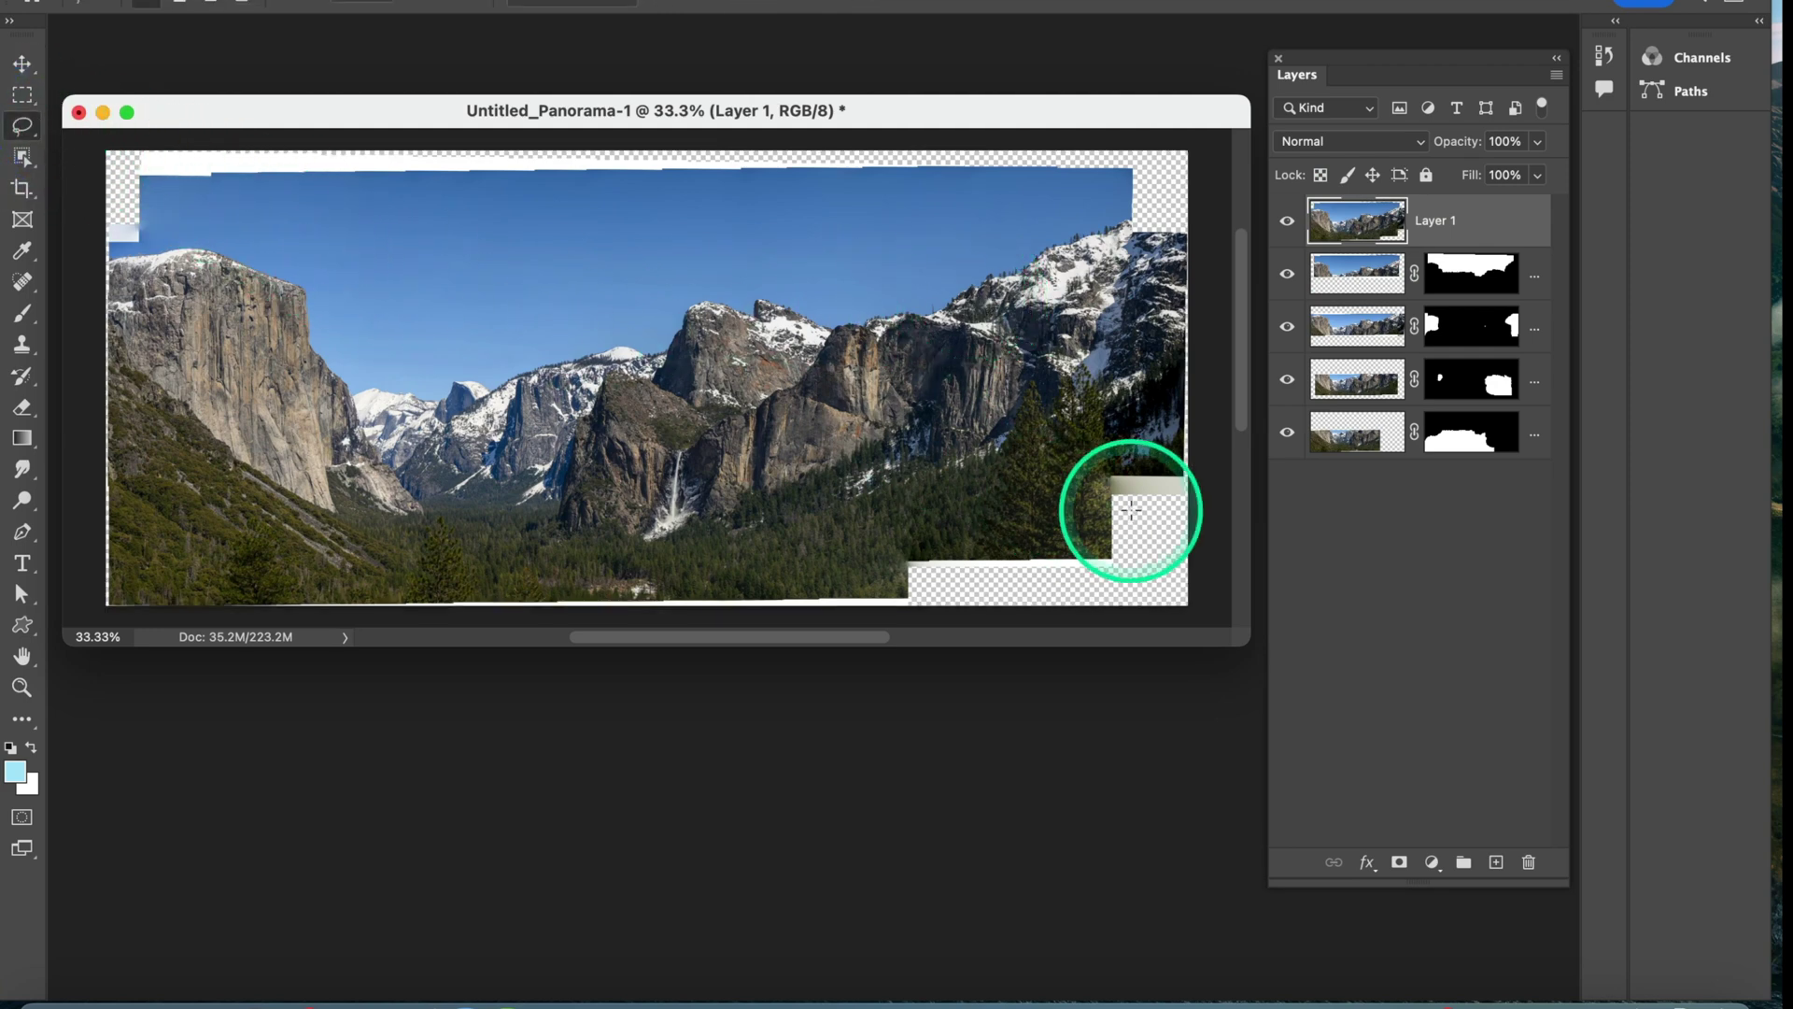
pyautogui.moveTo(1172, 457)
pyautogui.mouseDown()
pyautogui.moveTo(1105, 463)
pyautogui.moveTo(1087, 541)
pyautogui.moveTo(911, 545)
pyautogui.moveTo(824, 573)
pyautogui.mouseUp()
pyautogui.moveTo(626, 574)
pyautogui.mouseDown()
pyautogui.moveTo(173, 592)
pyautogui.moveTo(207, 653)
pyautogui.moveTo(462, 692)
pyautogui.moveTo(1249, 722)
pyautogui.mouseUp()
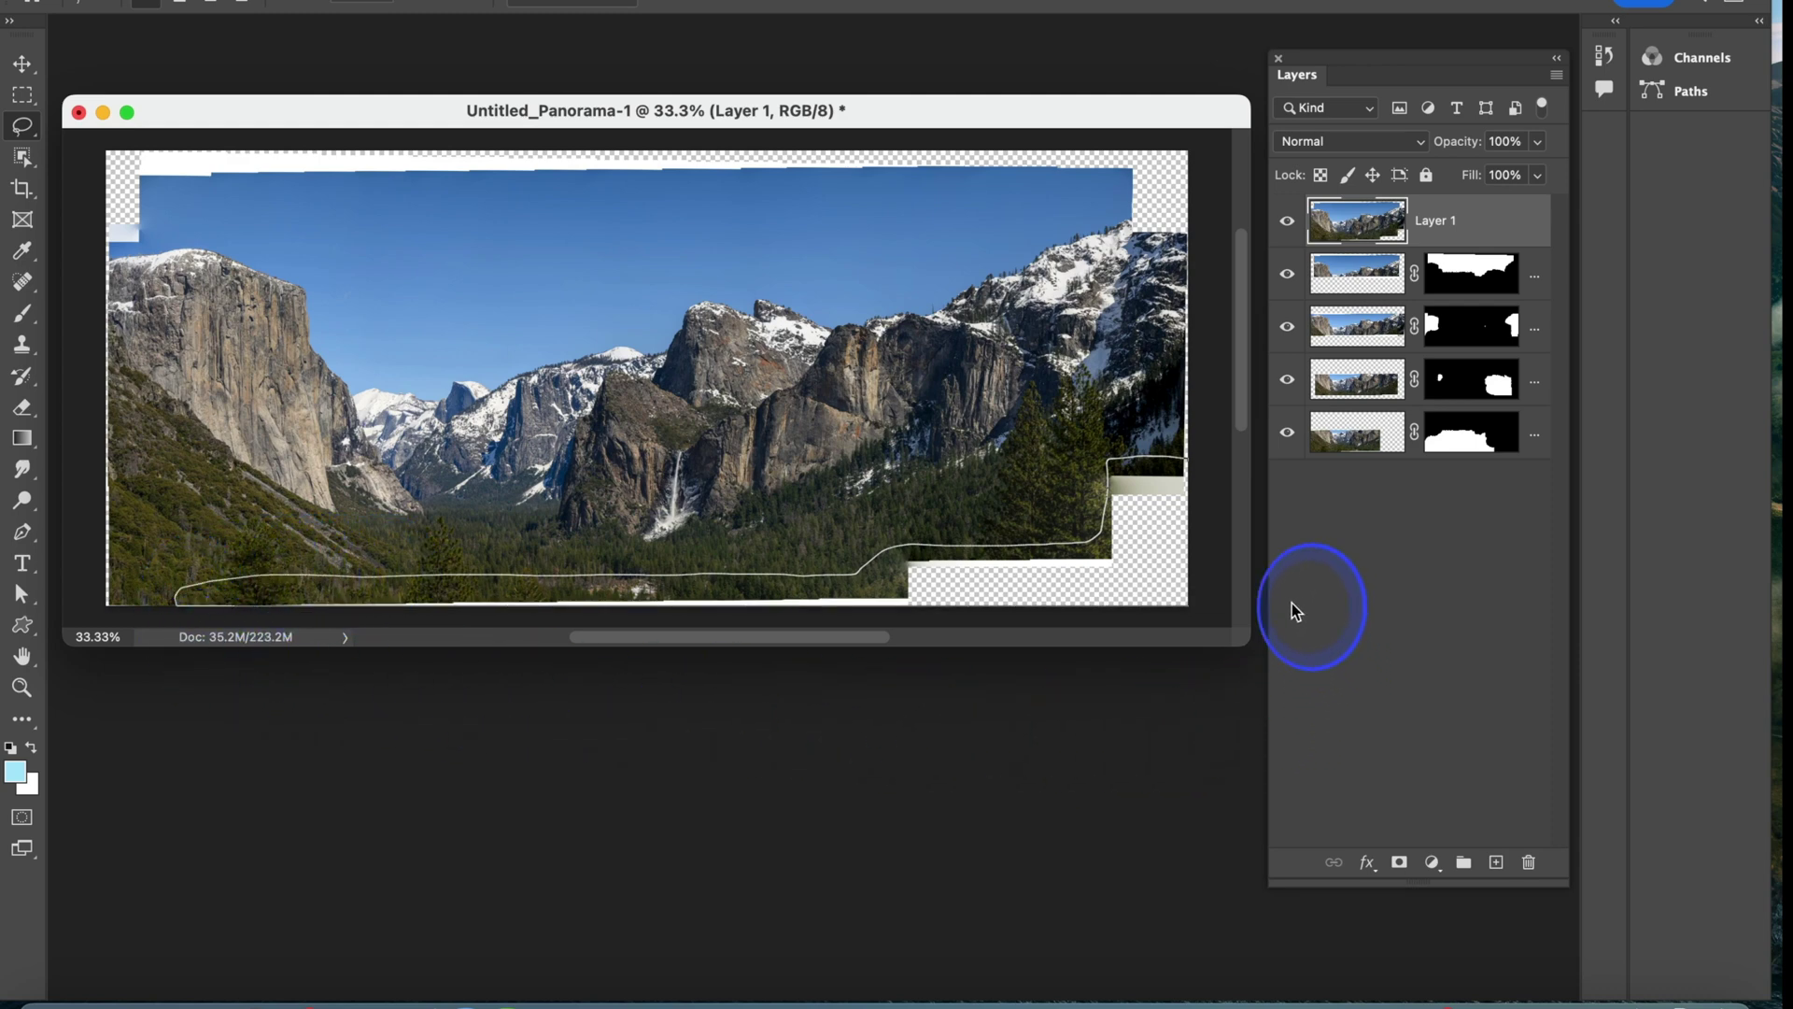
pyautogui.moveTo(1188, 452); pyautogui.dragTo(1179, 453)
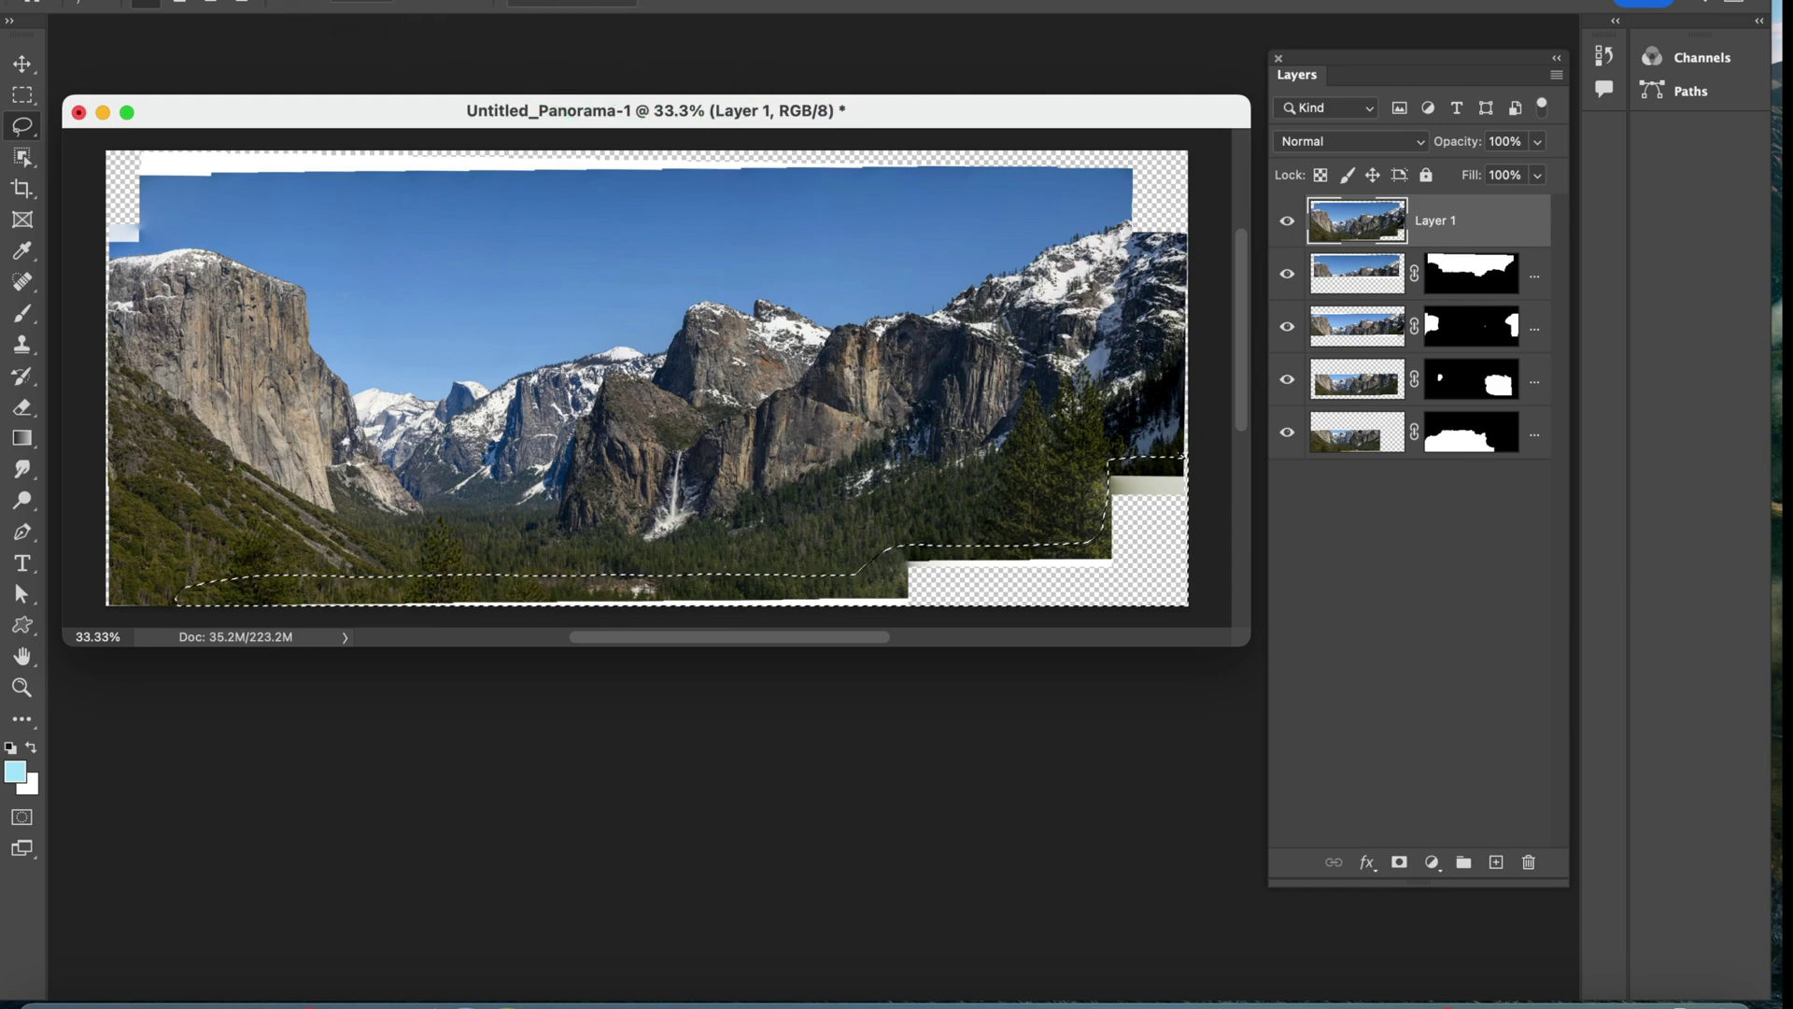
# - Start Content-Aware Fill on the selection and brush the cliffs and mountains out of the sampling area, keeping the lower forest and slopes
pyautogui.click(231, 3)
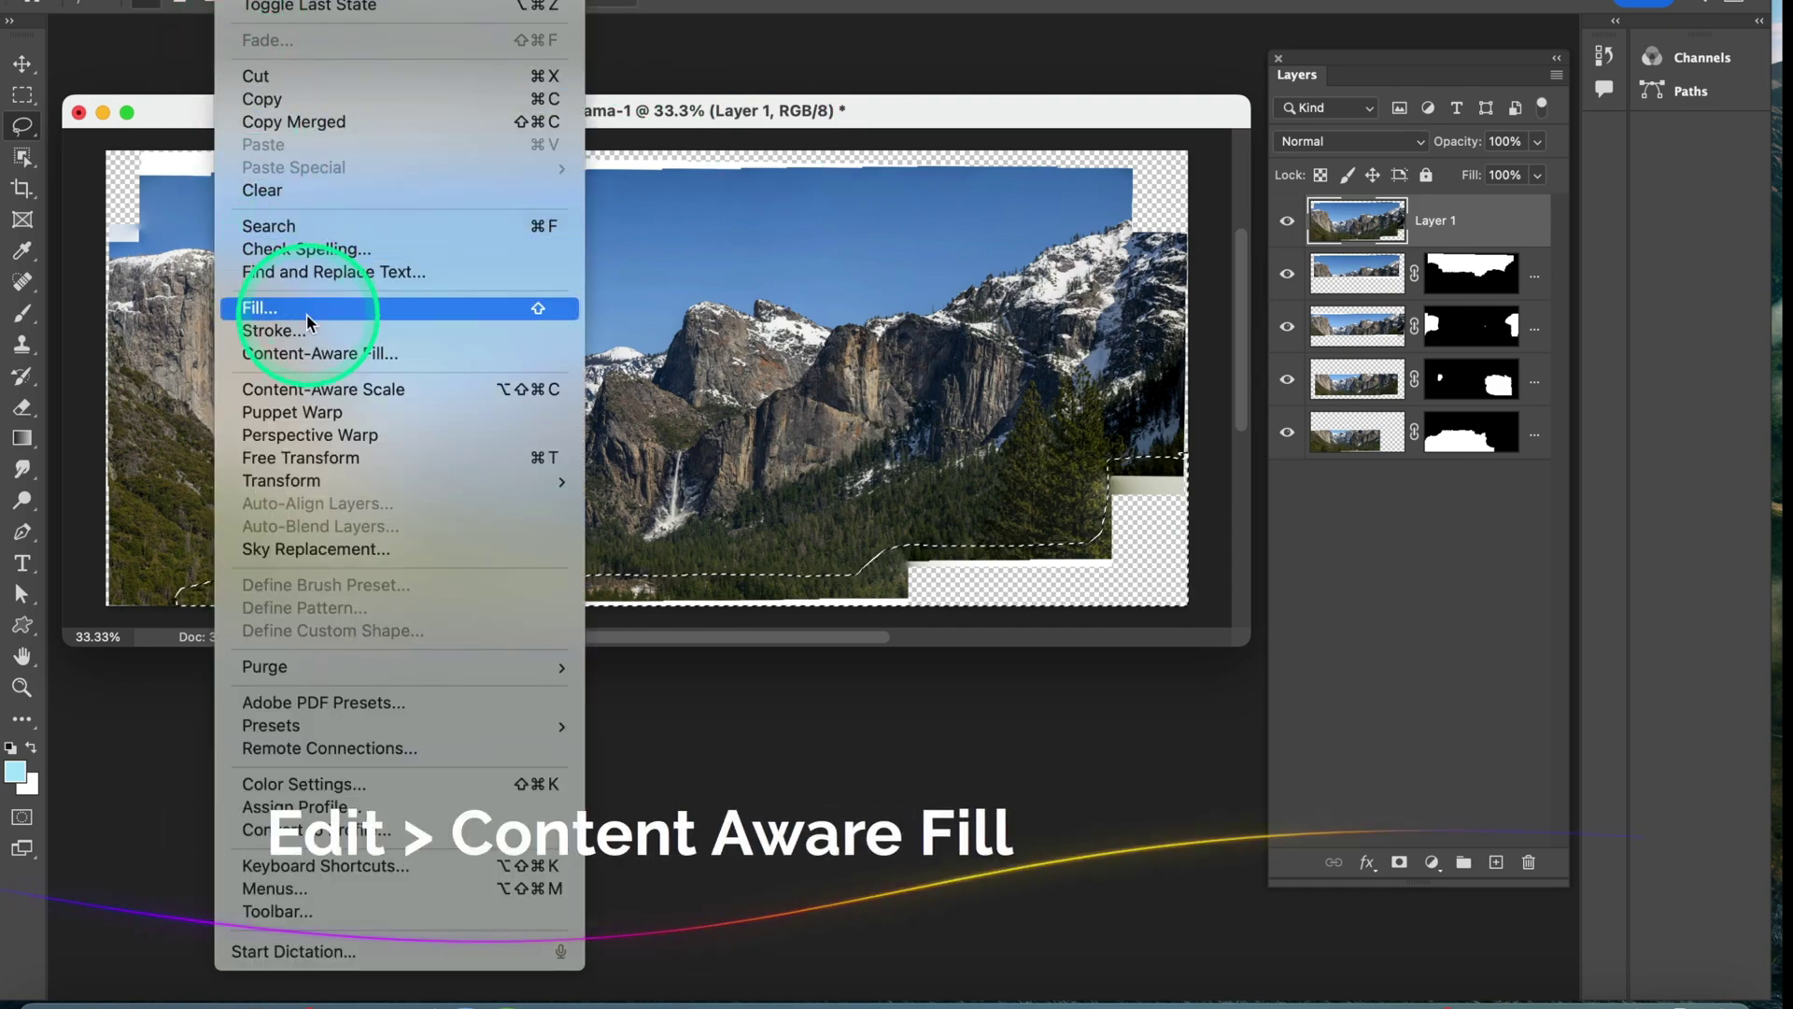
pyautogui.click(313, 353)
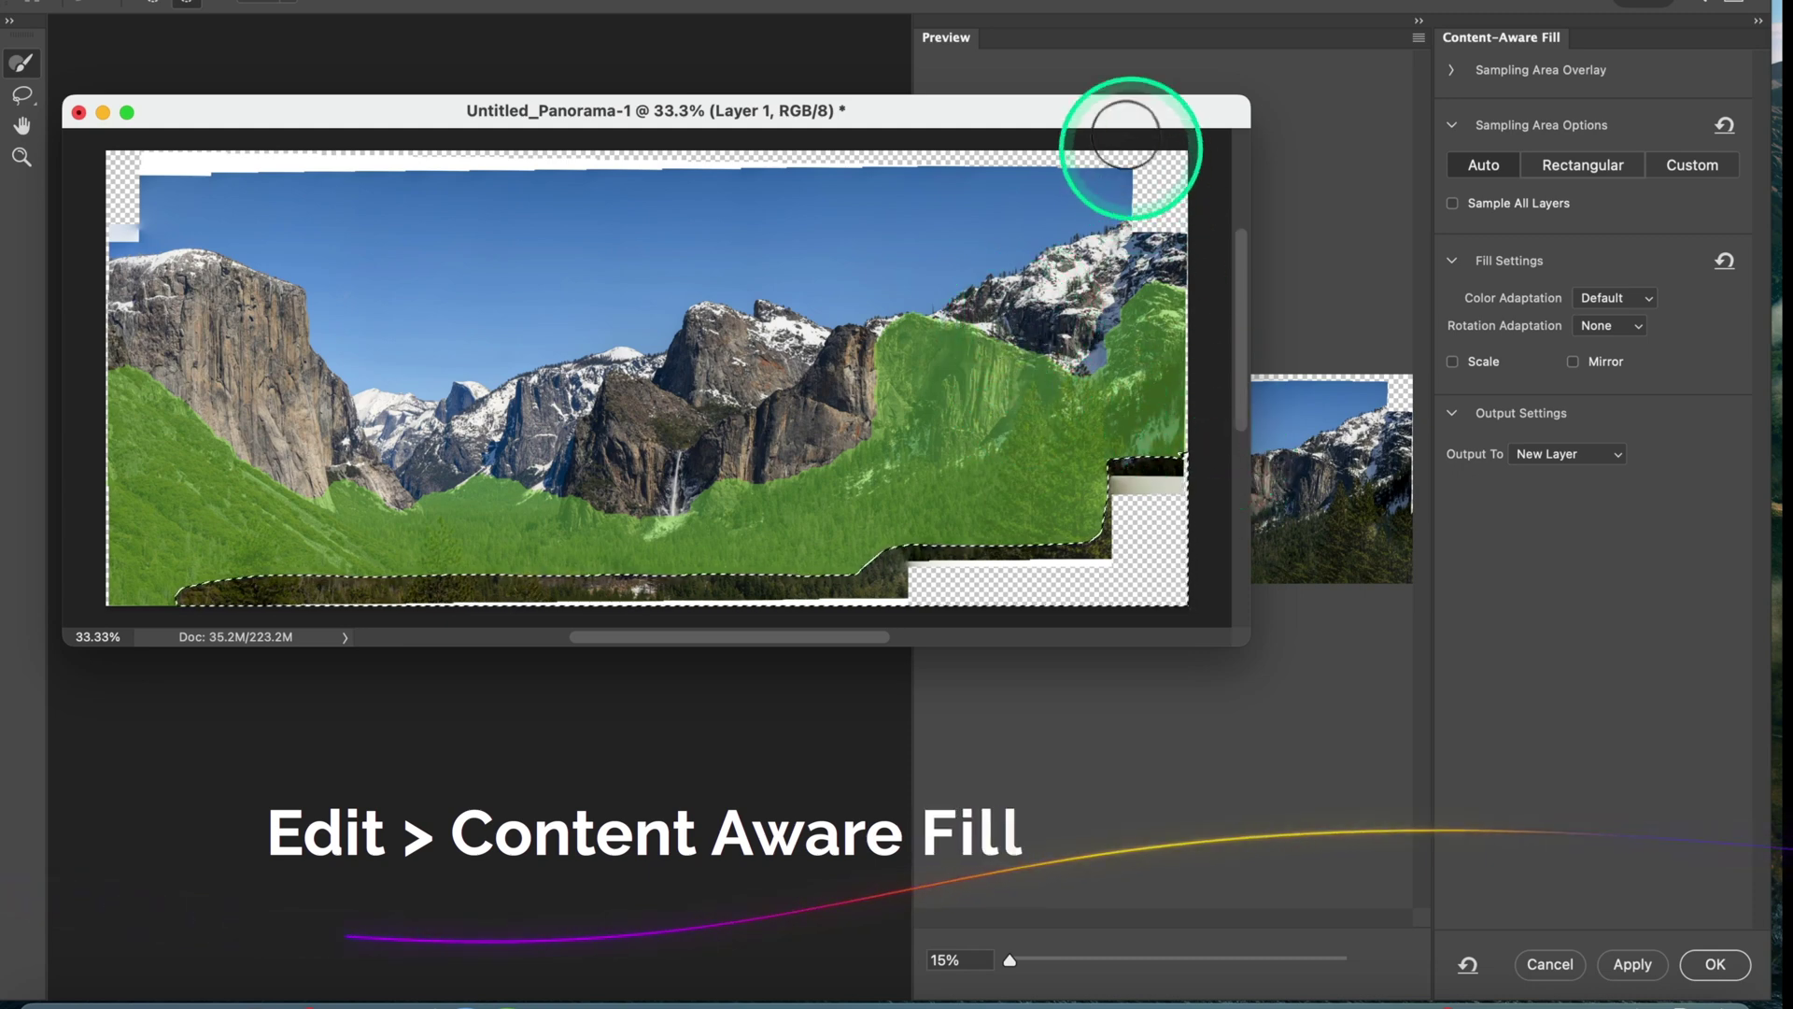
pyautogui.moveTo(1069, 112)
pyautogui.mouseDown()
pyautogui.moveTo(716, 149)
pyautogui.moveTo(1069, 147)
pyautogui.mouseUp()
pyautogui.moveTo(945, 352)
pyautogui.mouseDown()
pyautogui.moveTo(823, 432)
pyautogui.moveTo(947, 383)
pyautogui.moveTo(865, 437)
pyautogui.moveTo(877, 452)
pyautogui.moveTo(954, 416)
pyautogui.moveTo(863, 466)
pyautogui.moveTo(1012, 397)
pyautogui.moveTo(959, 432)
pyautogui.mouseUp()
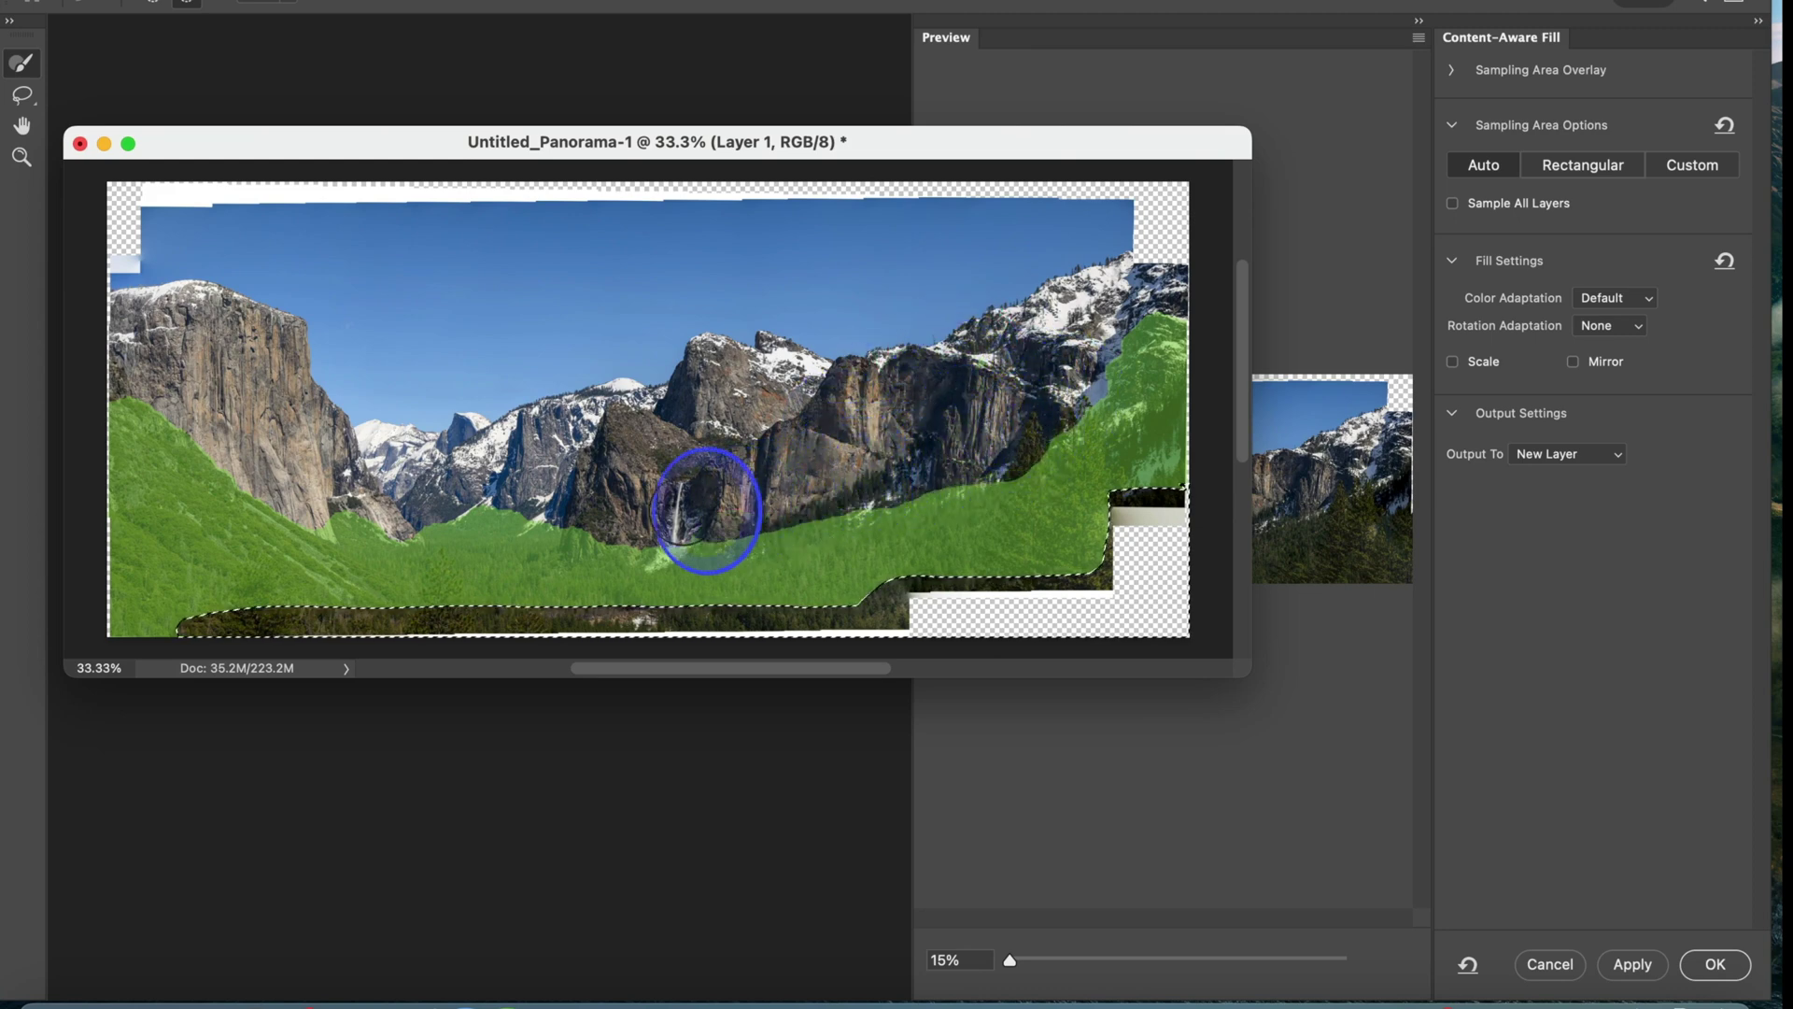
pyautogui.moveTo(355, 501)
pyautogui.mouseDown()
pyautogui.moveTo(137, 416)
pyautogui.moveTo(293, 481)
pyautogui.mouseUp()
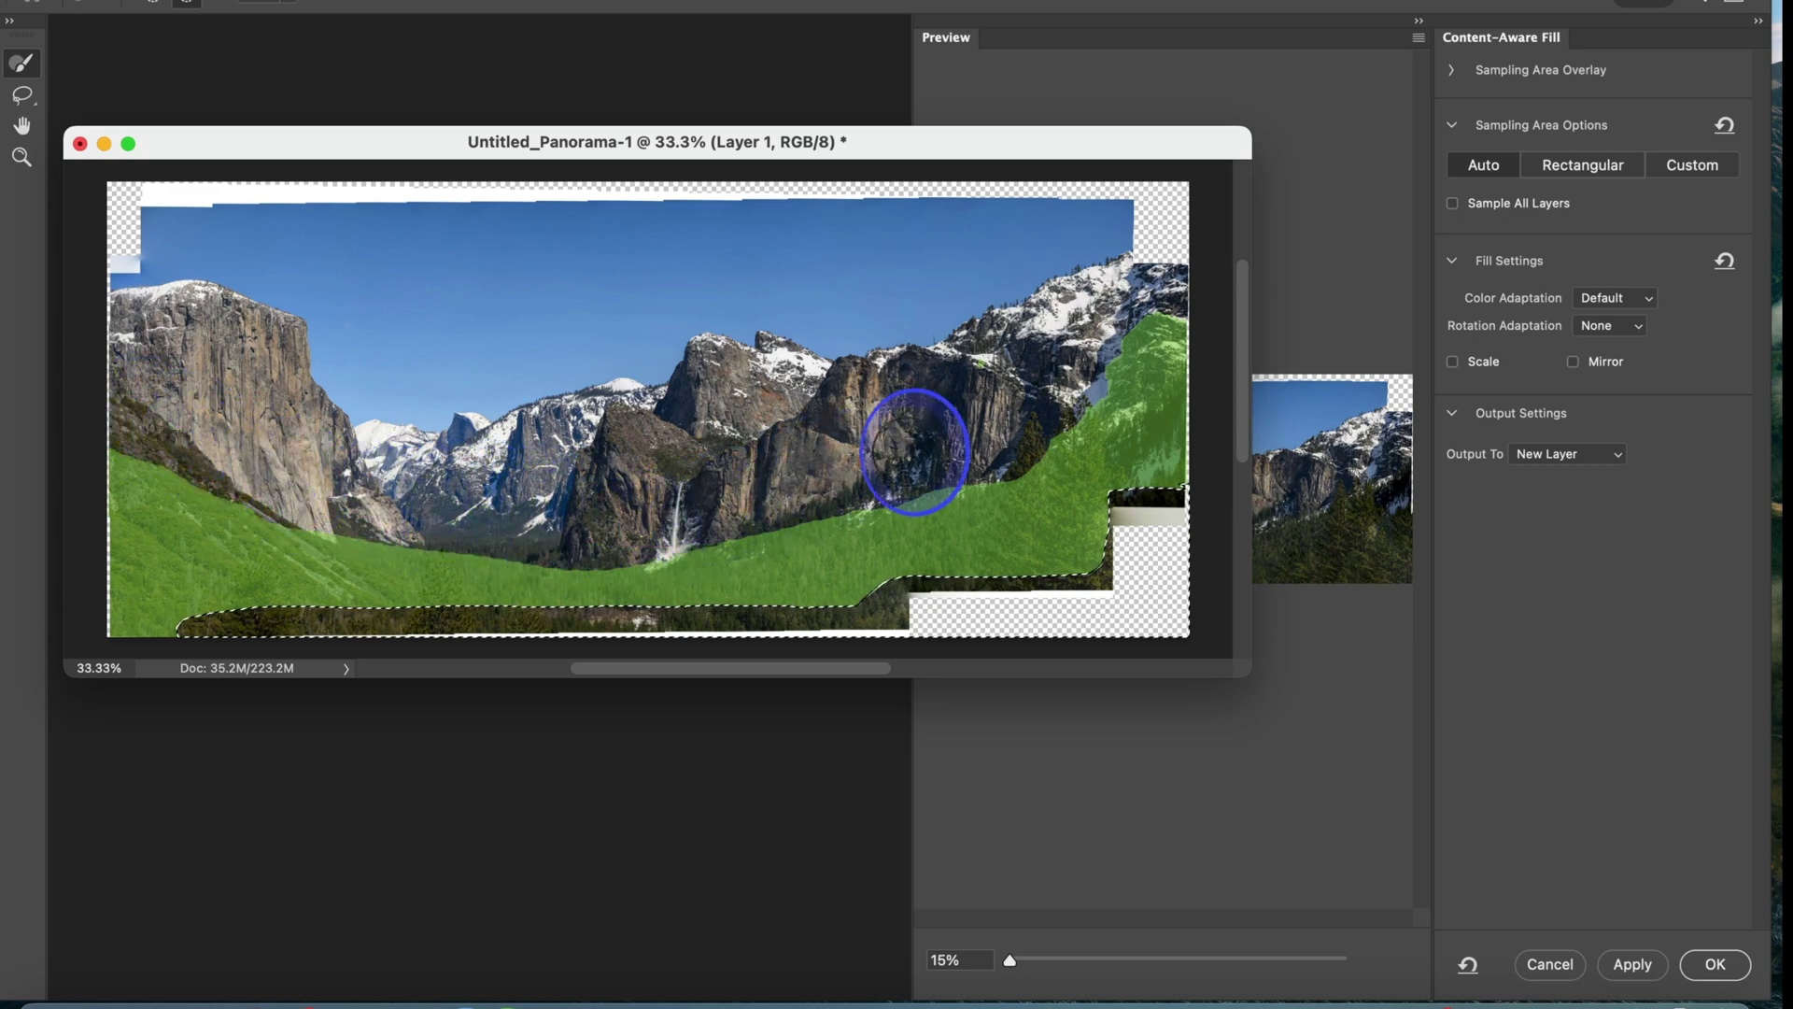
pyautogui.moveTo(1082, 402); pyautogui.dragTo(1156, 319)
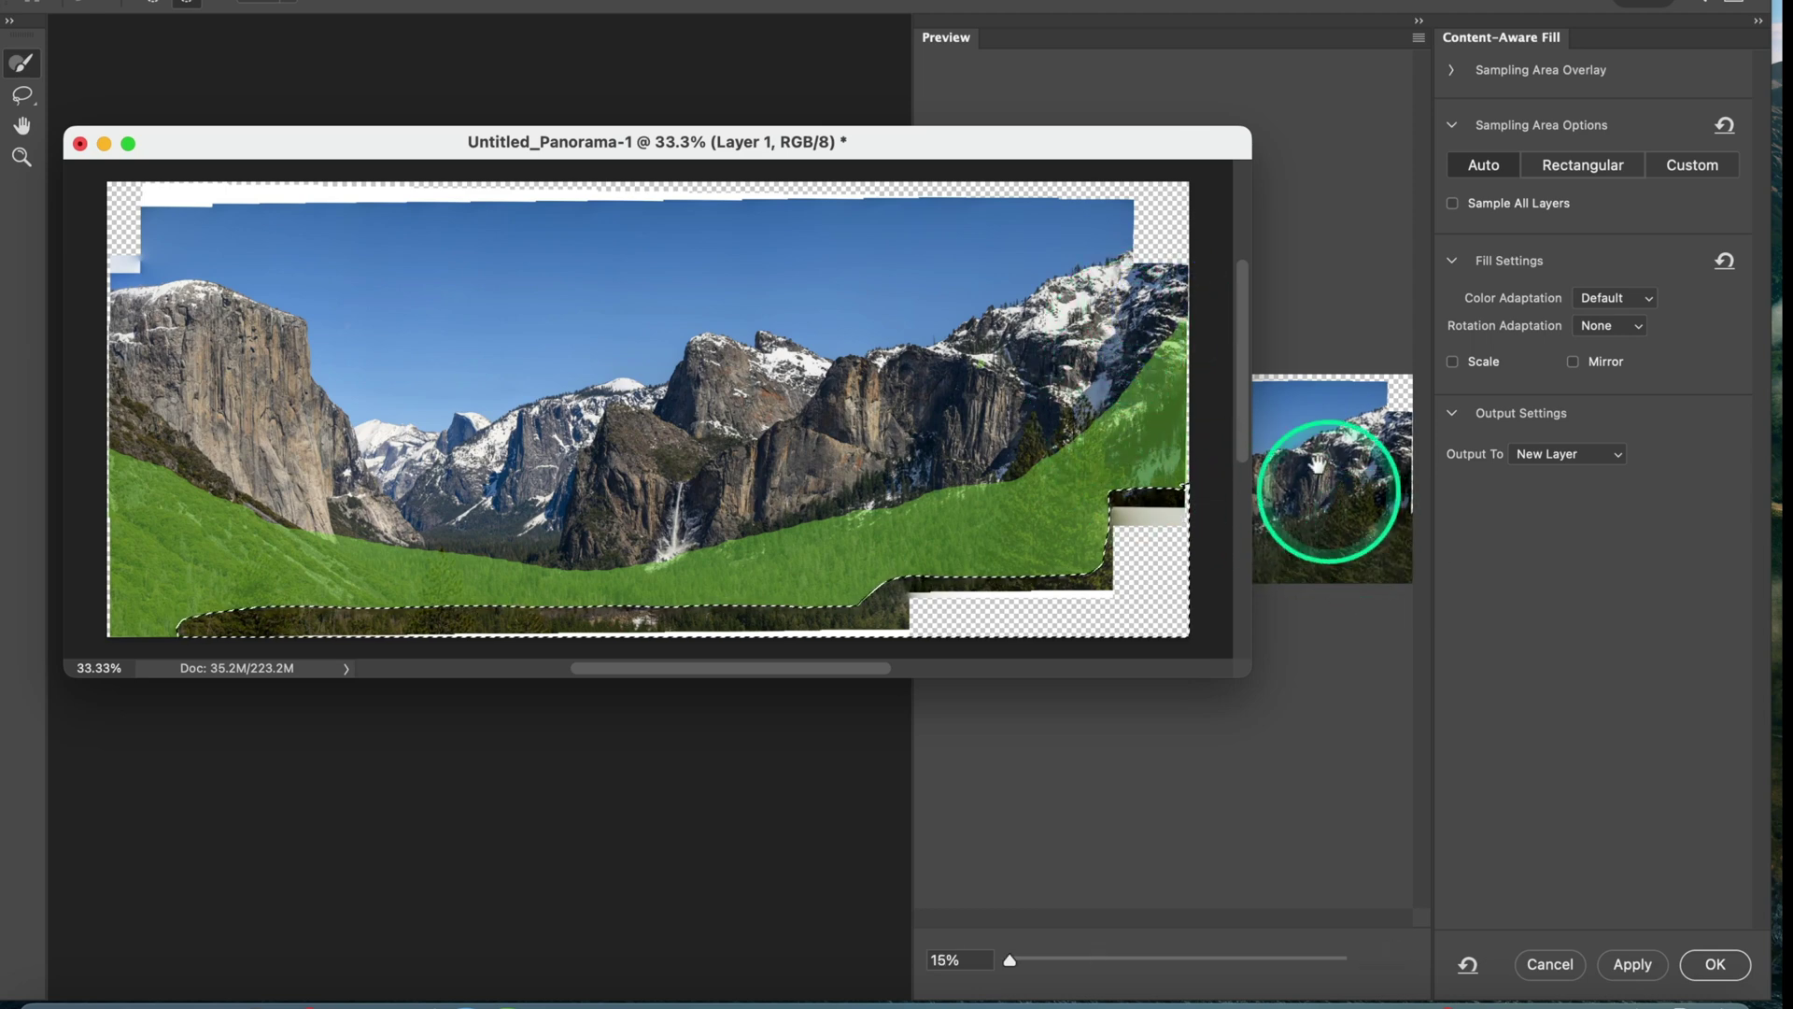
# - Check the fill preview, output the Content-Aware Fill to a new layer, and deselect the filled area
pyautogui.moveTo(1073, 152); pyautogui.dragTo(795, 191)
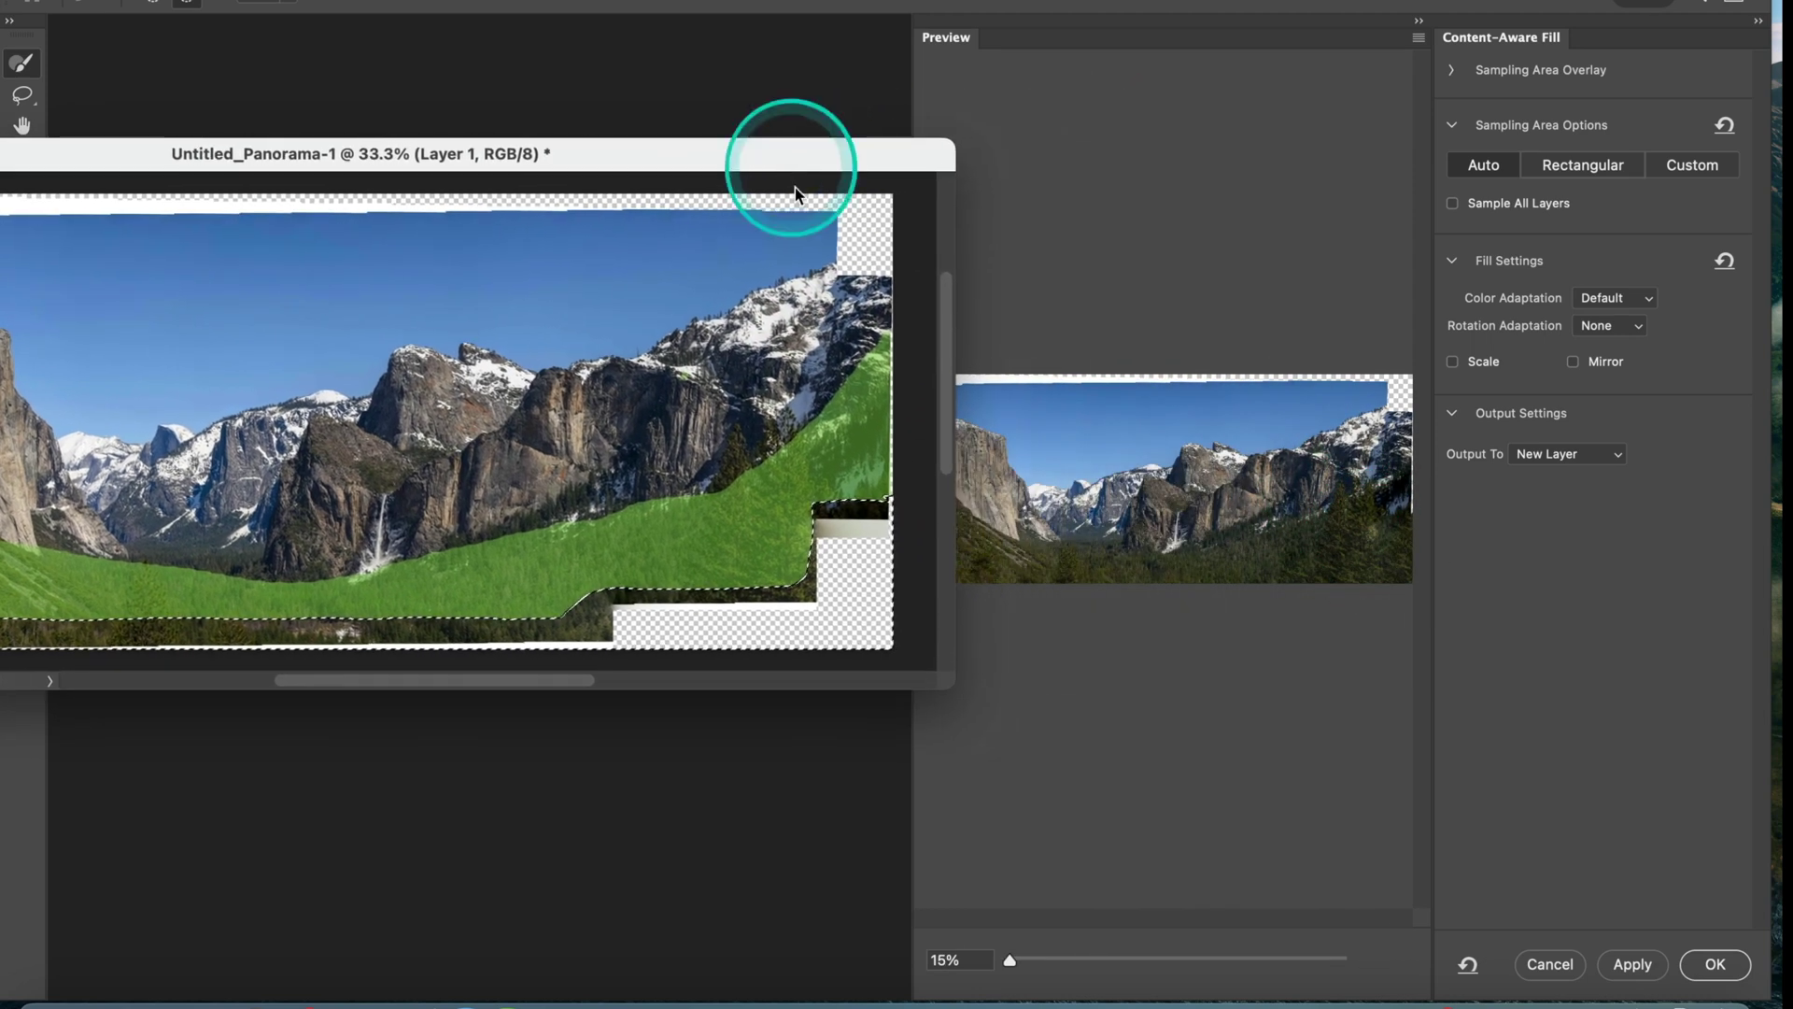
pyautogui.moveTo(775, 171); pyautogui.dragTo(1026, 138)
pyautogui.click(1715, 964)
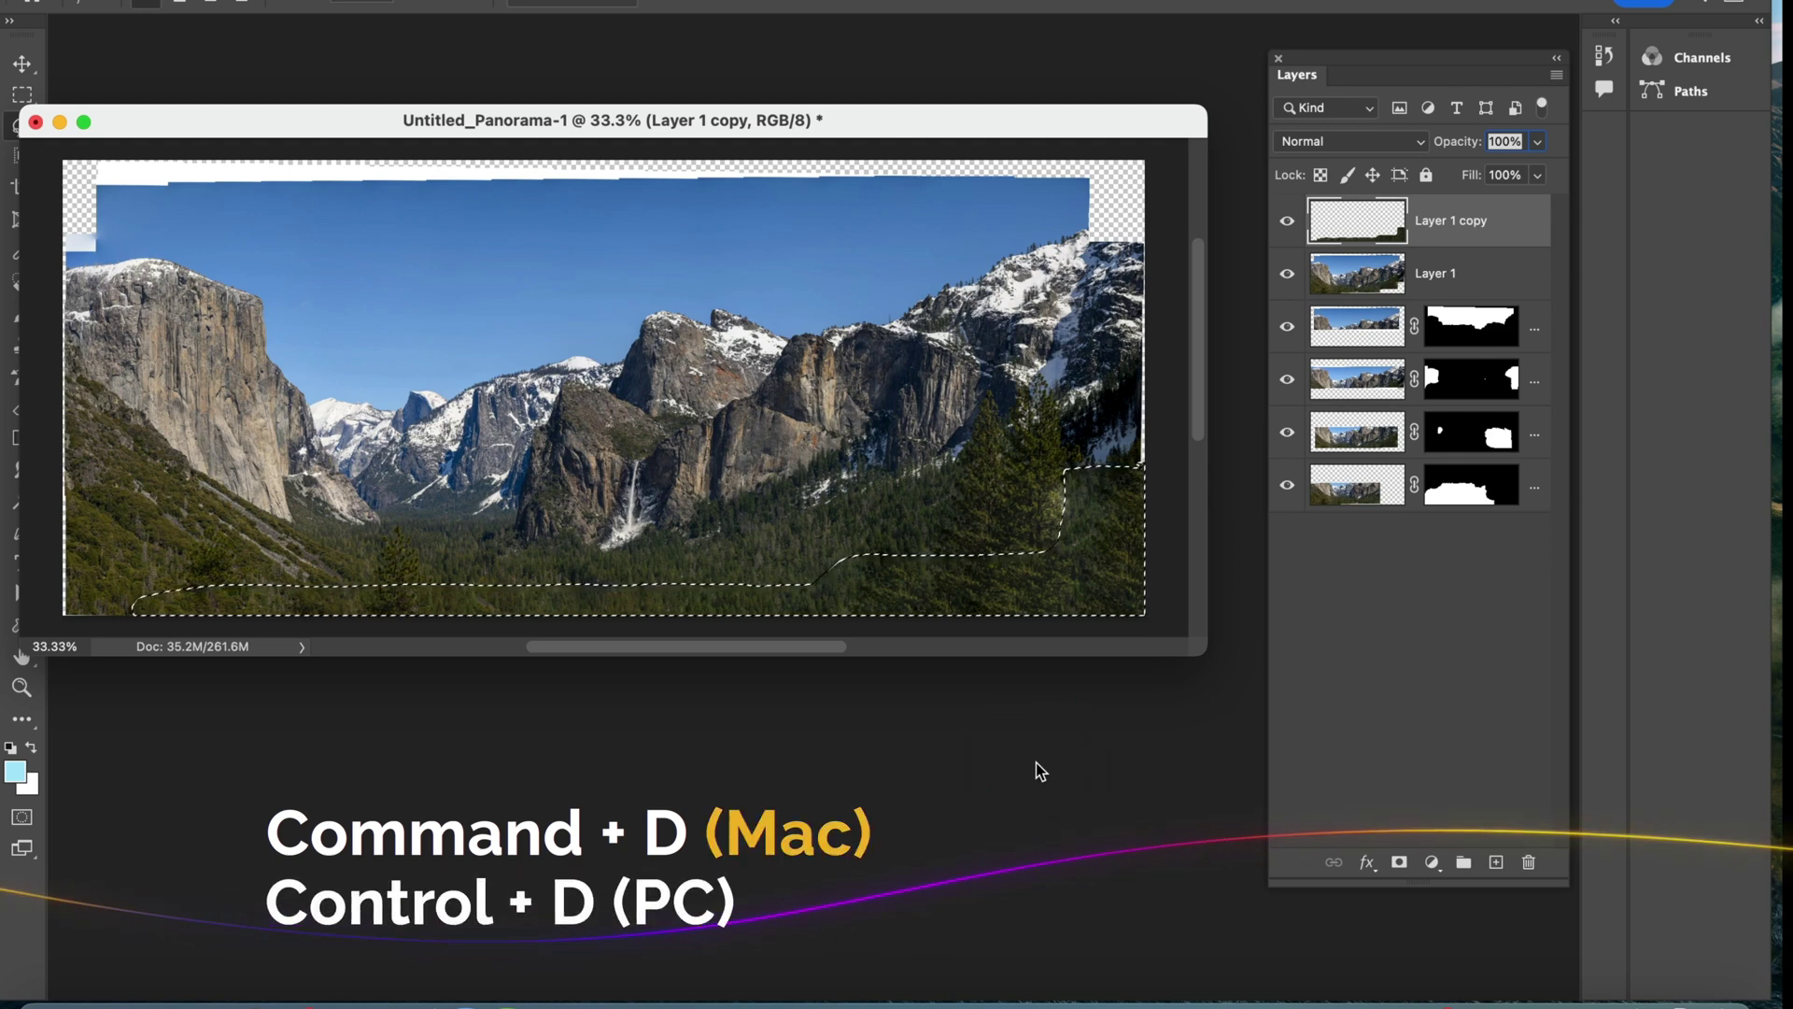
pyautogui.click(1036, 763)
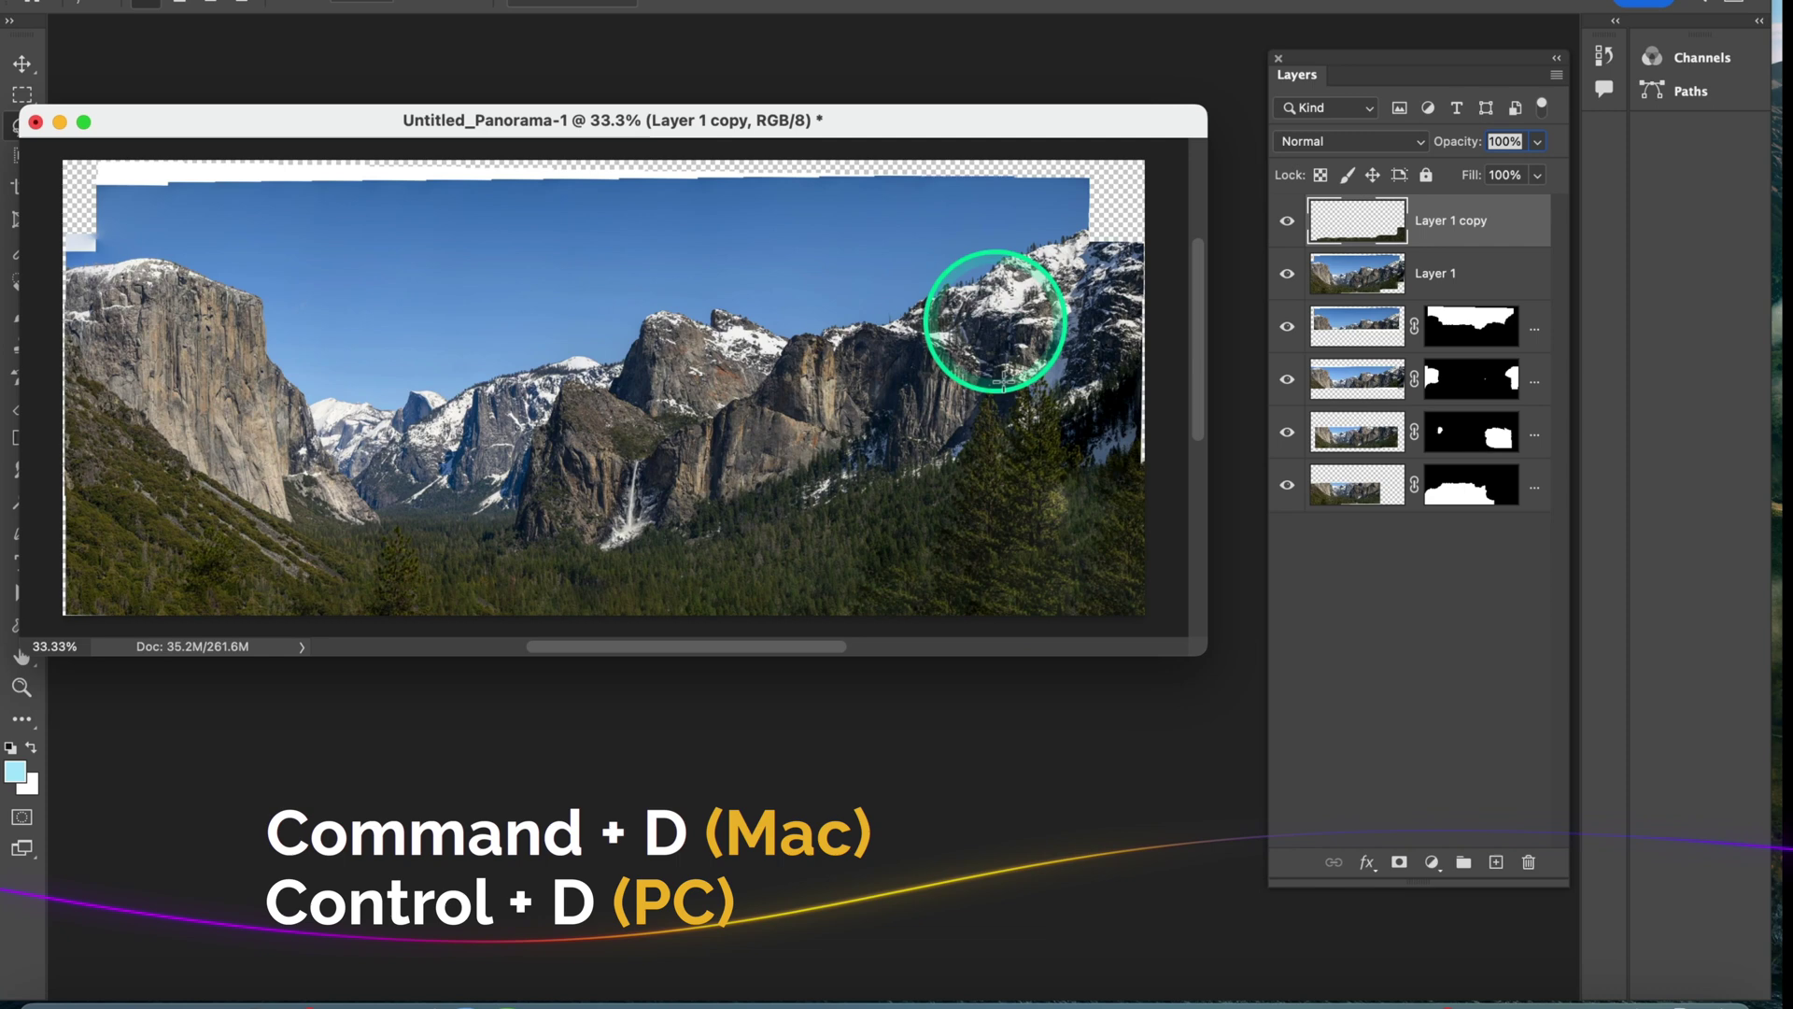
pyautogui.moveTo(1204, 650); pyautogui.dragTo(1234, 688)
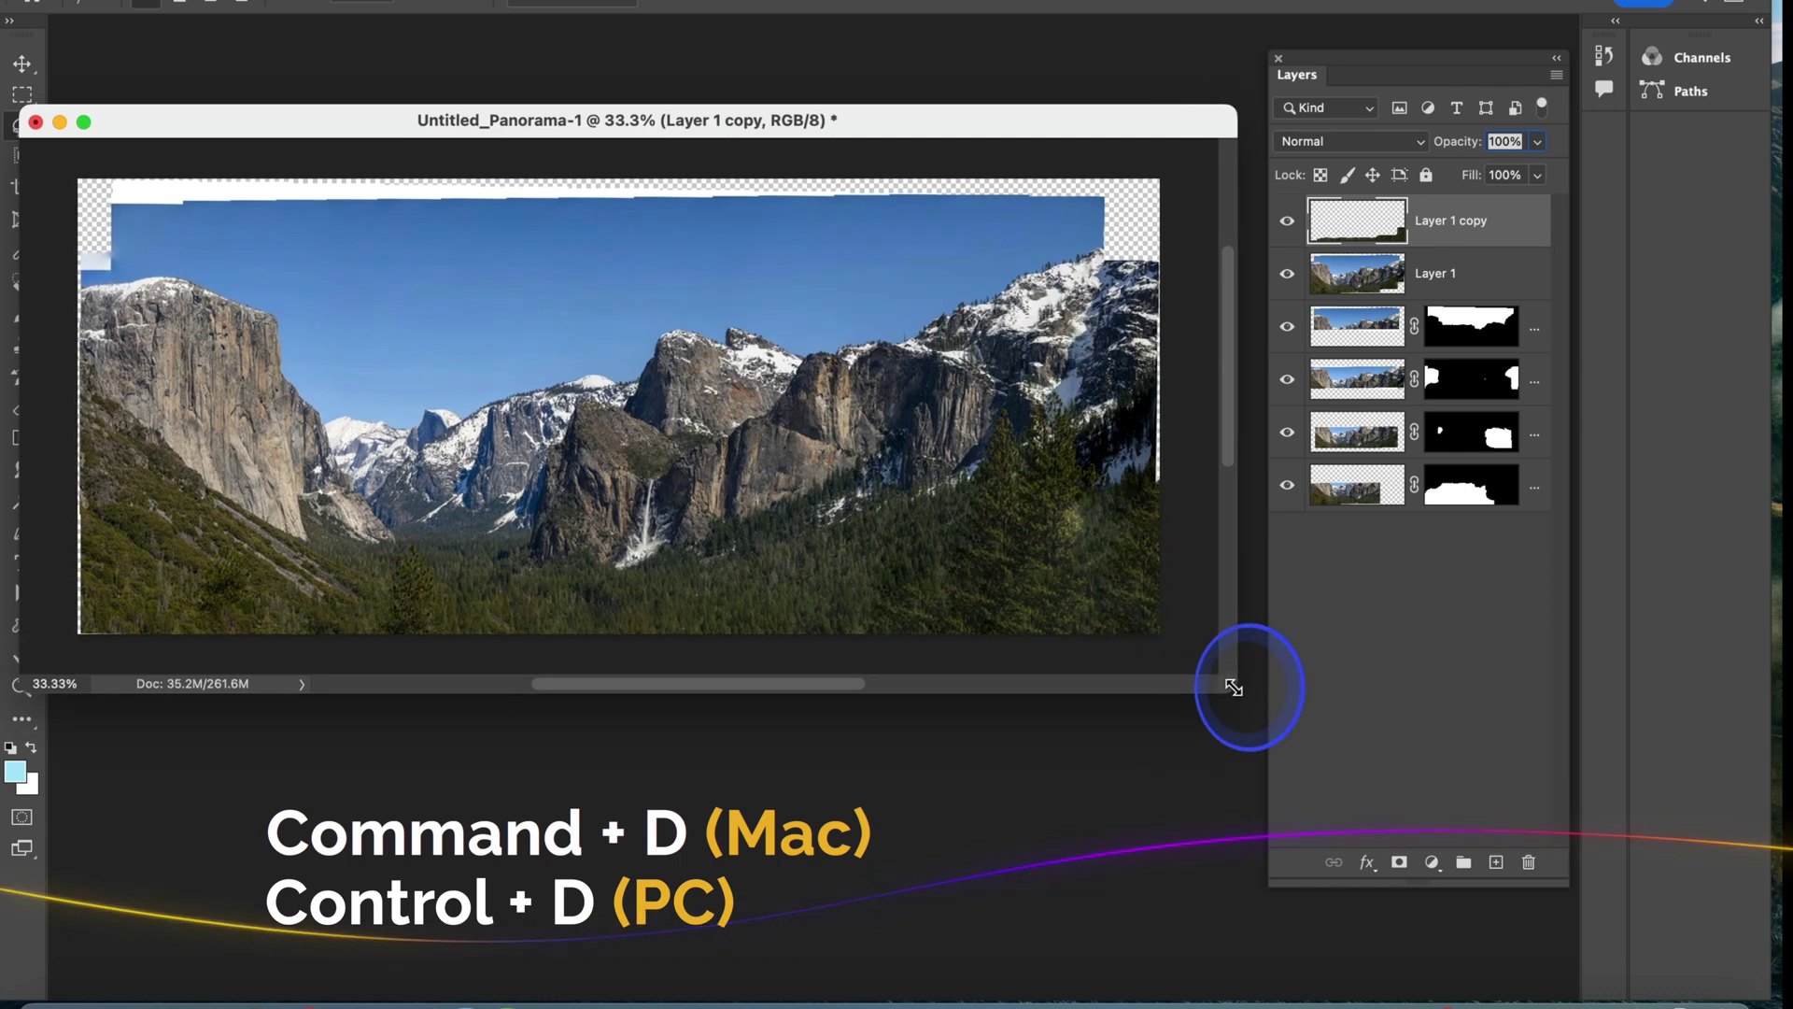
pyautogui.moveTo(187, 127); pyautogui.dragTo(235, 118)
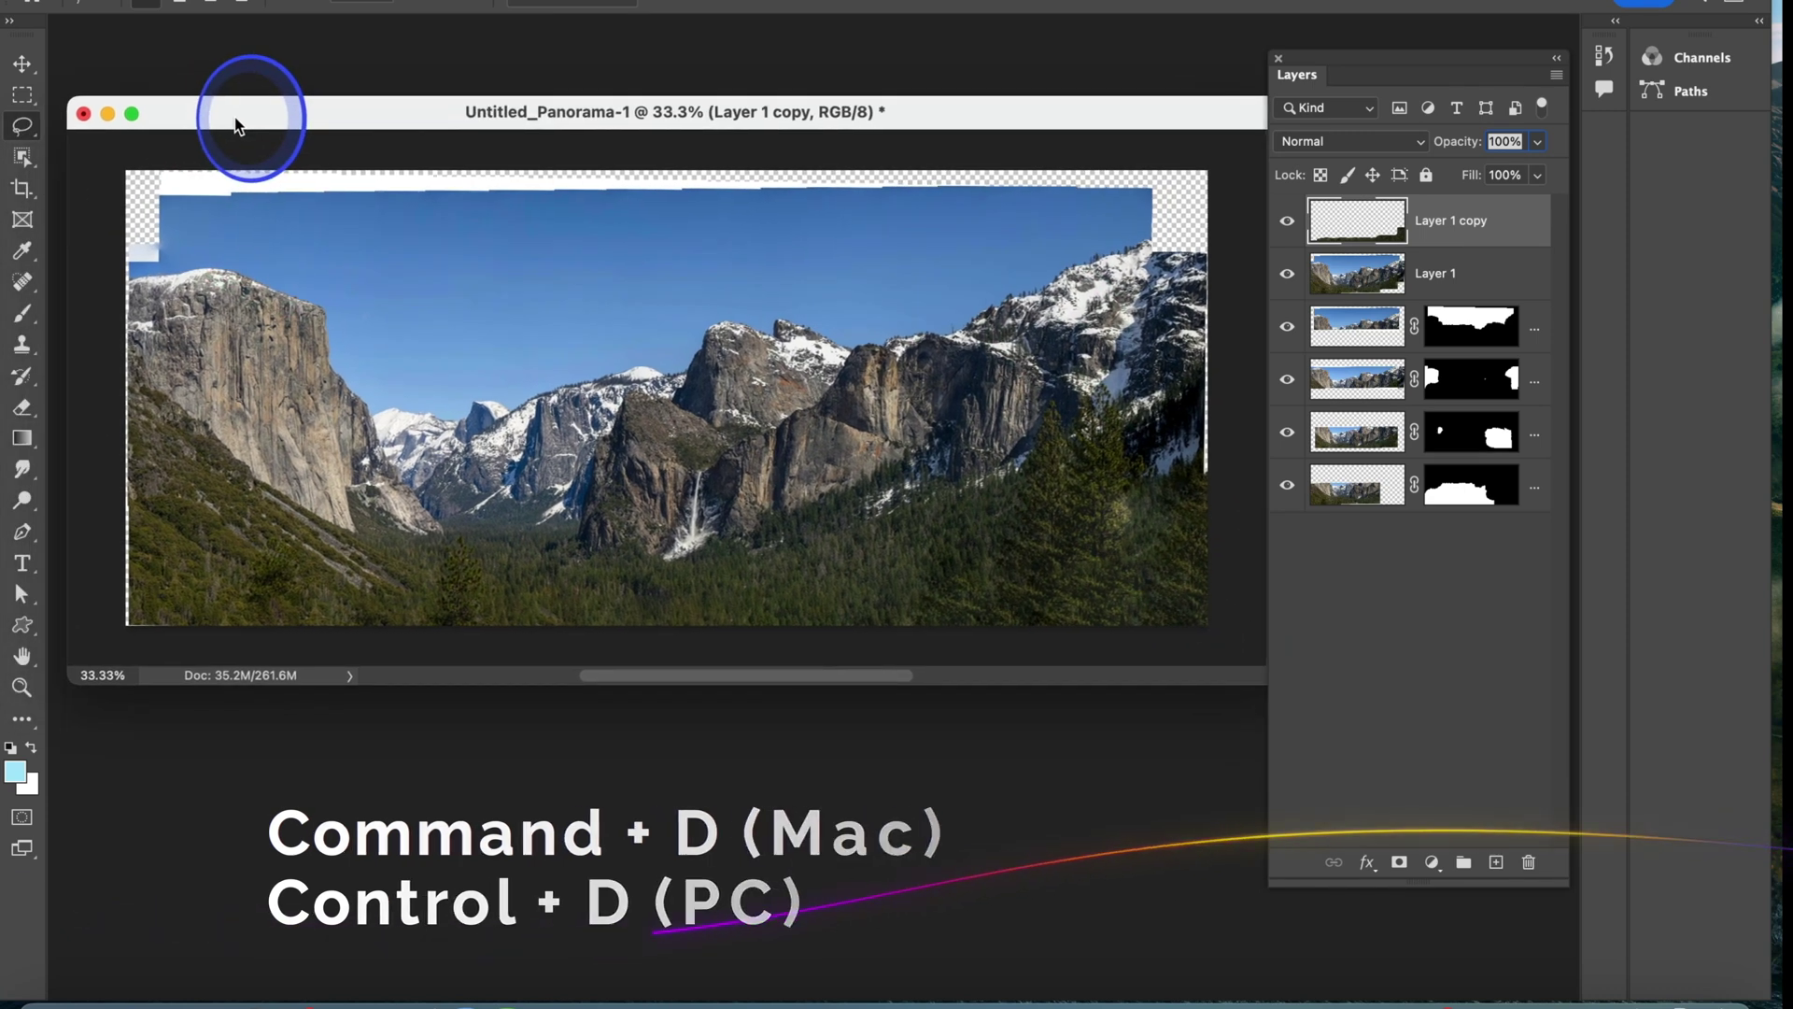
# - Crop the panorama inward on its left, top and right sides to remove the remaining blank edges
pyautogui.click(21, 188)
pyautogui.moveTo(136, 379); pyautogui.dragTo(158, 397)
pyautogui.moveTo(676, 170); pyautogui.dragTo(687, 189)
pyautogui.moveTo(1172, 402); pyautogui.dragTo(1151, 396)
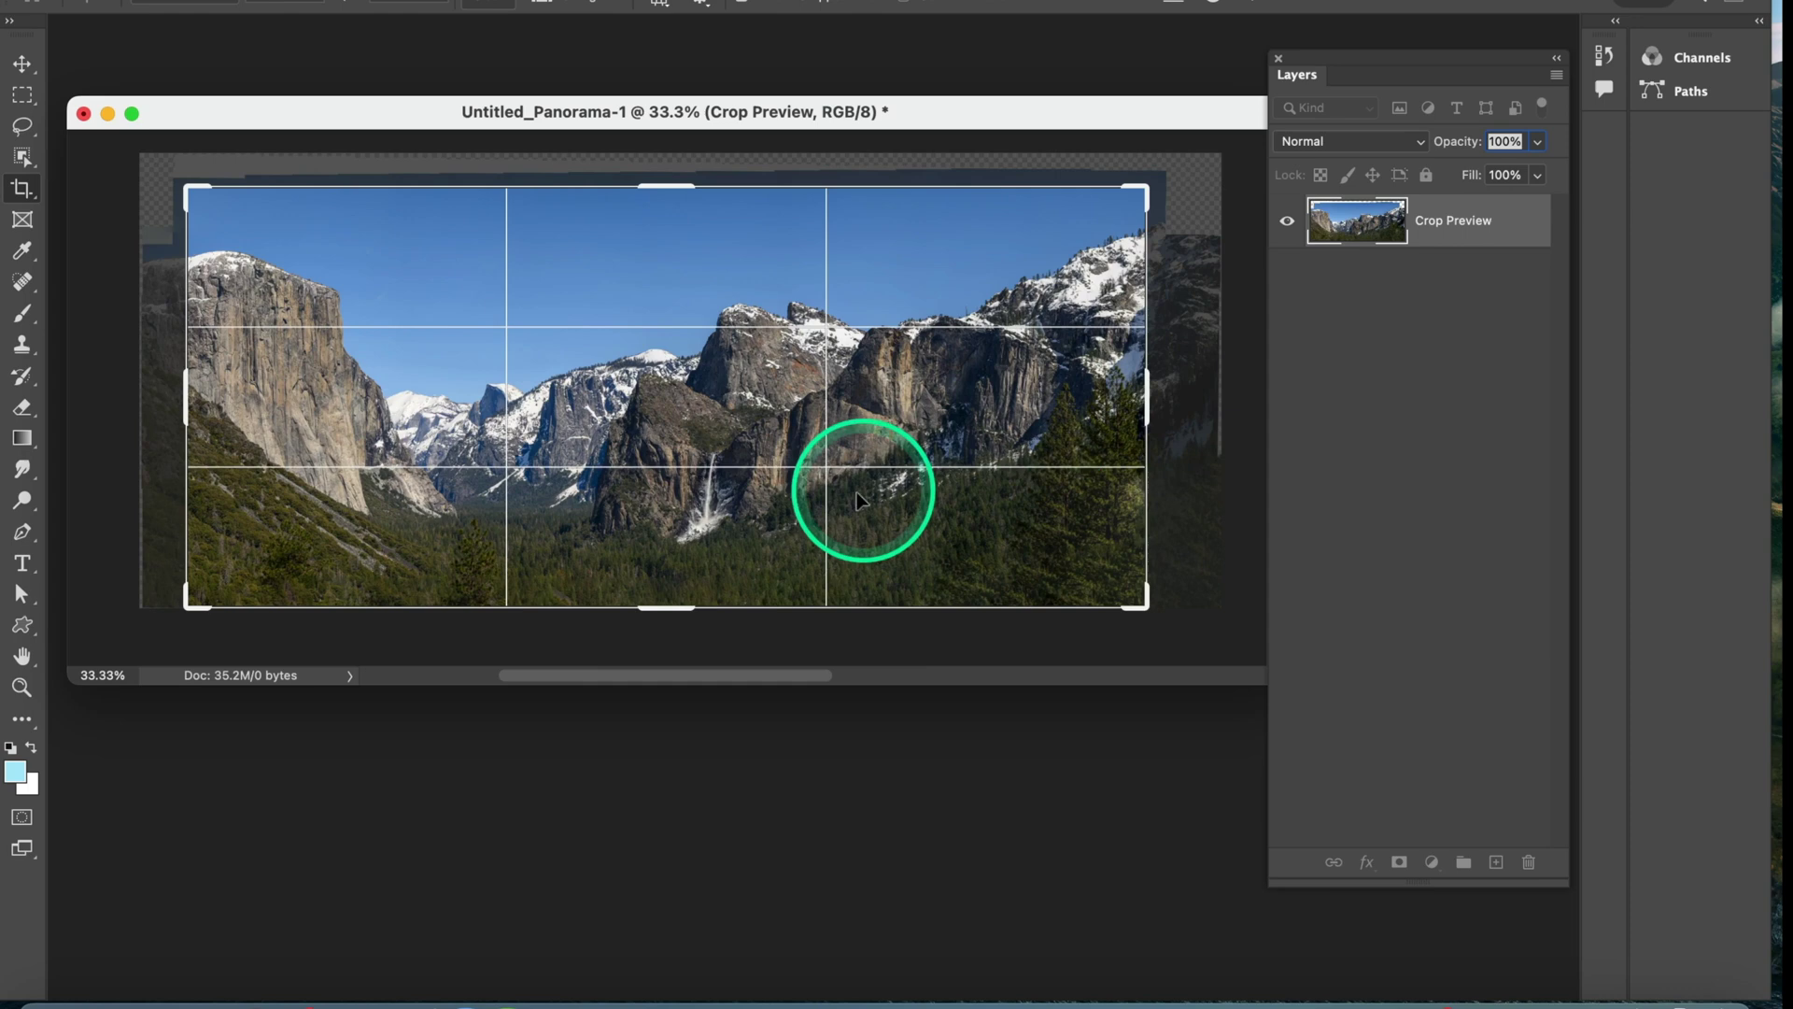
pyautogui.press('Return')
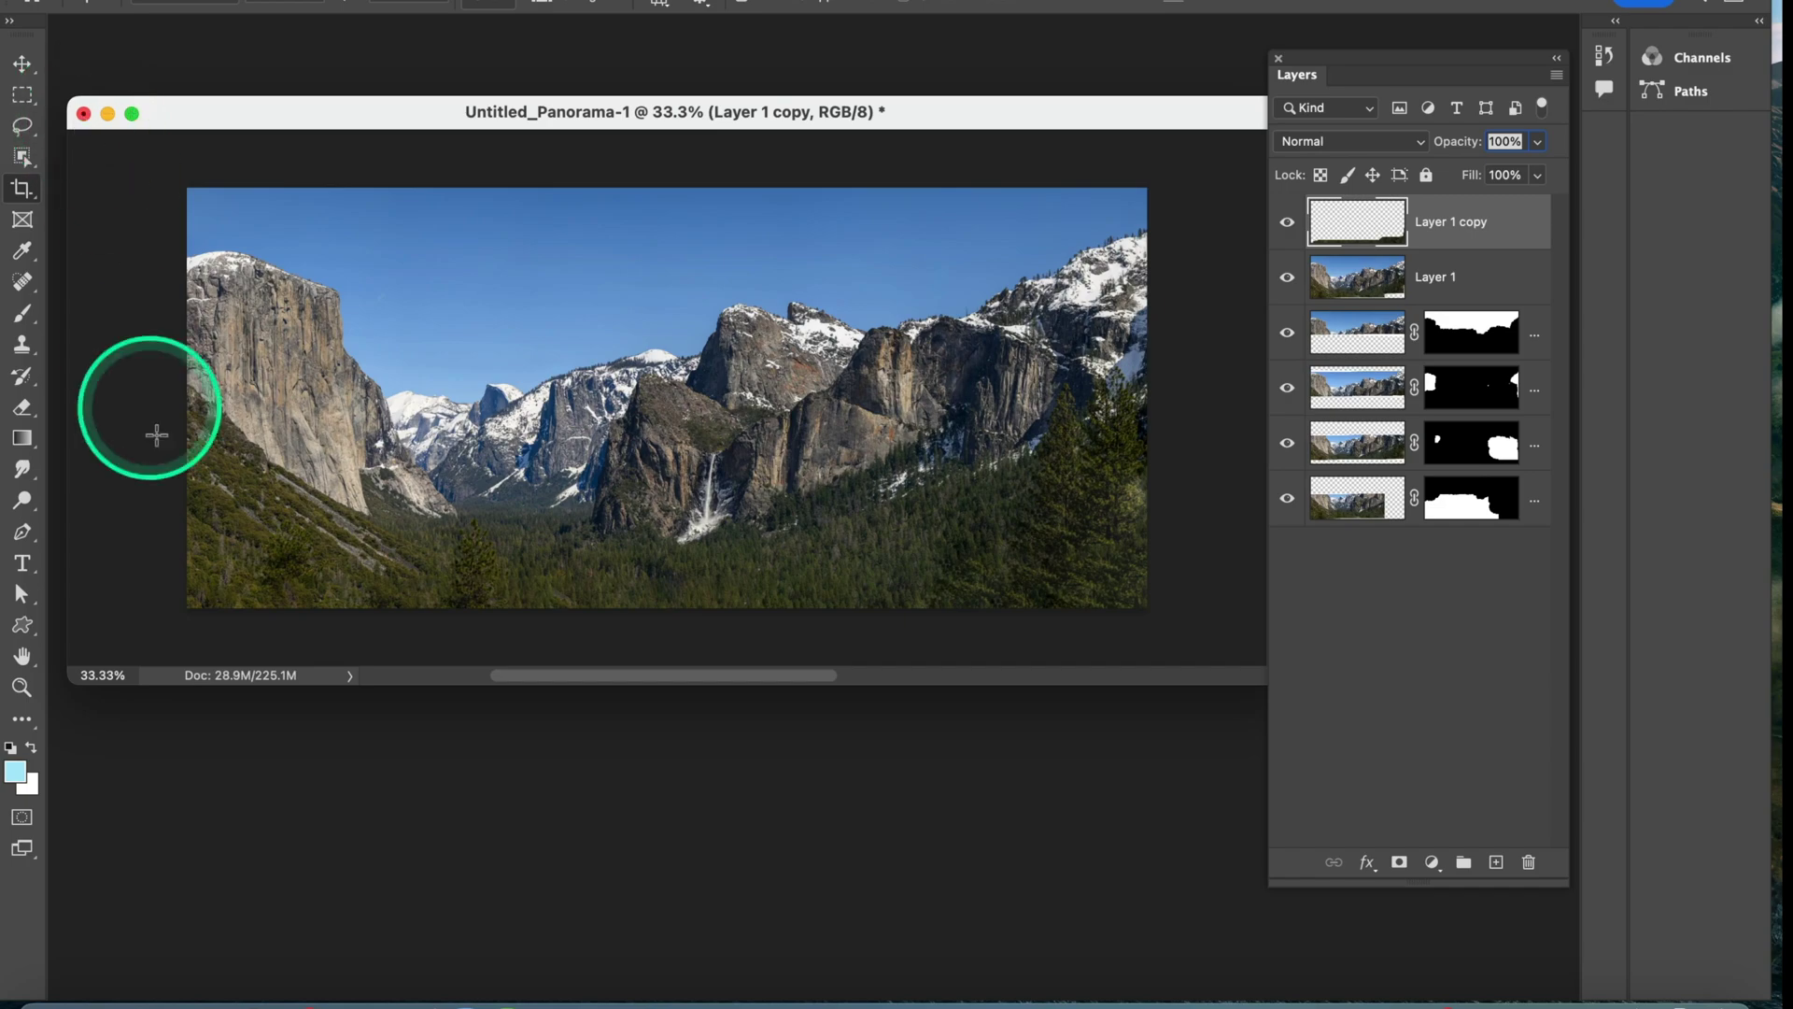
# - Switch to Lightroom Classic and open the Completed Panos collection
pyautogui.click(331, 985)
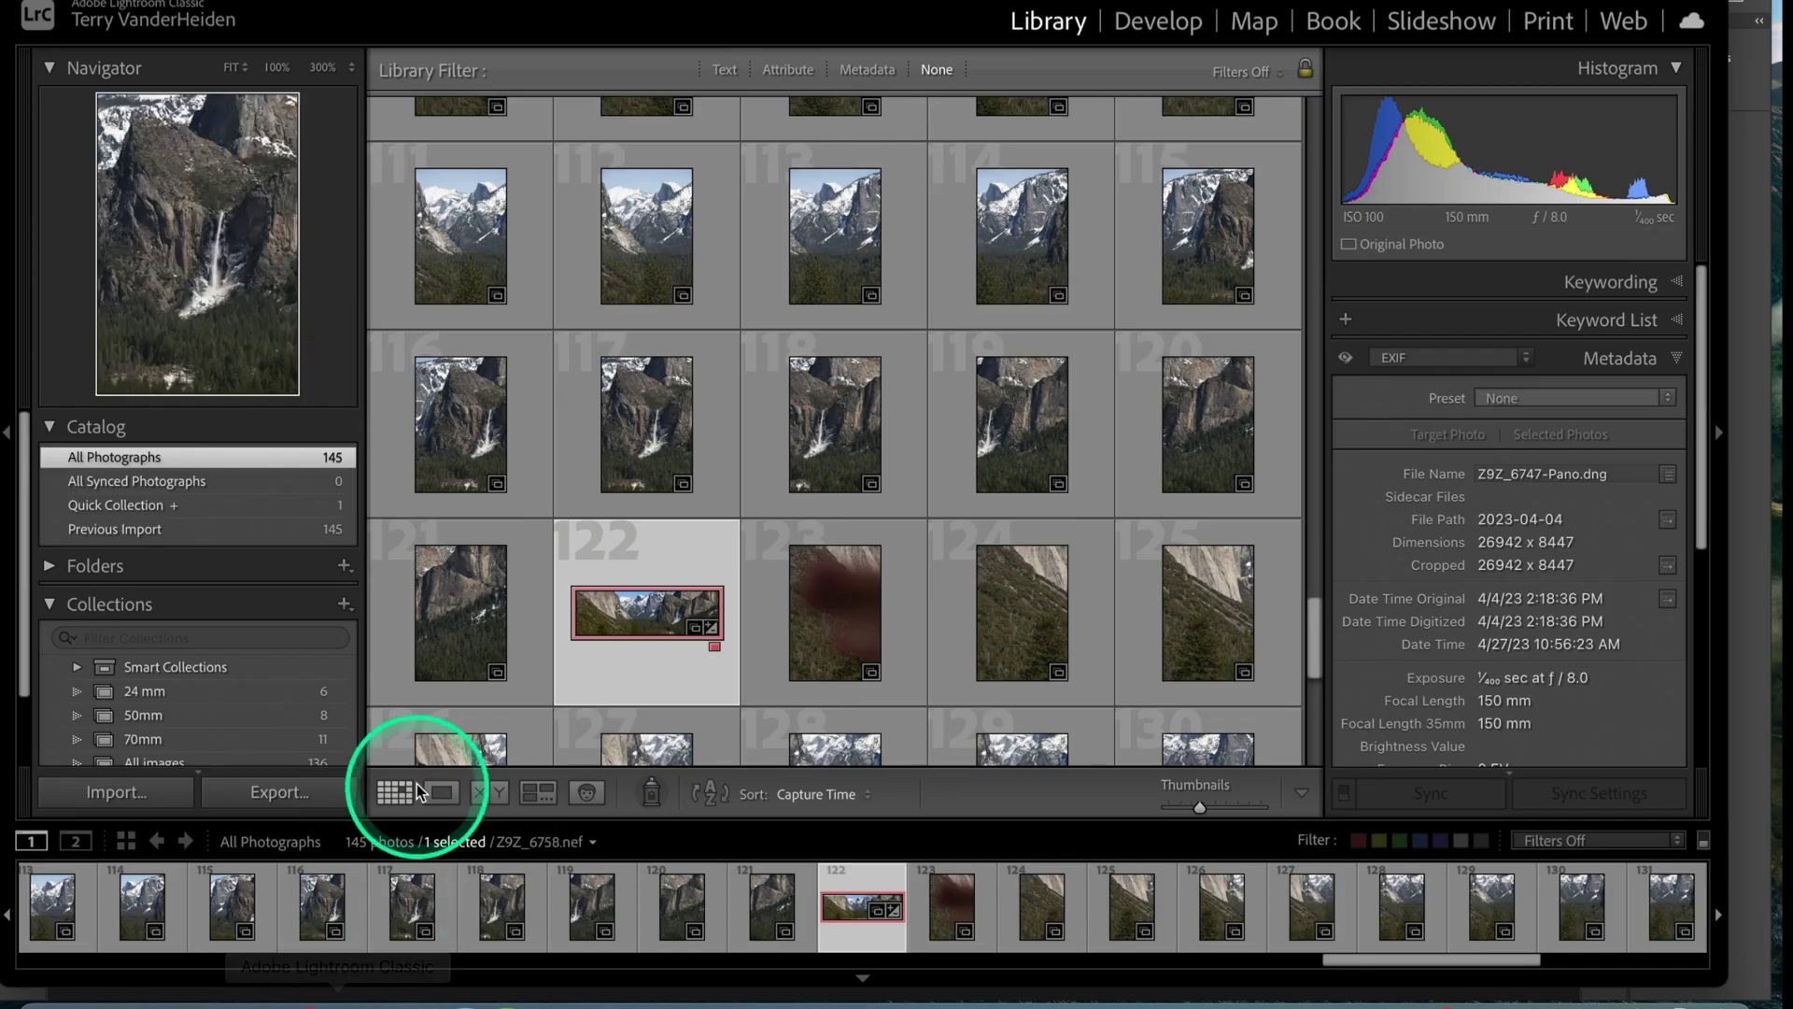
pyautogui.scroll(-2, 246, 727)
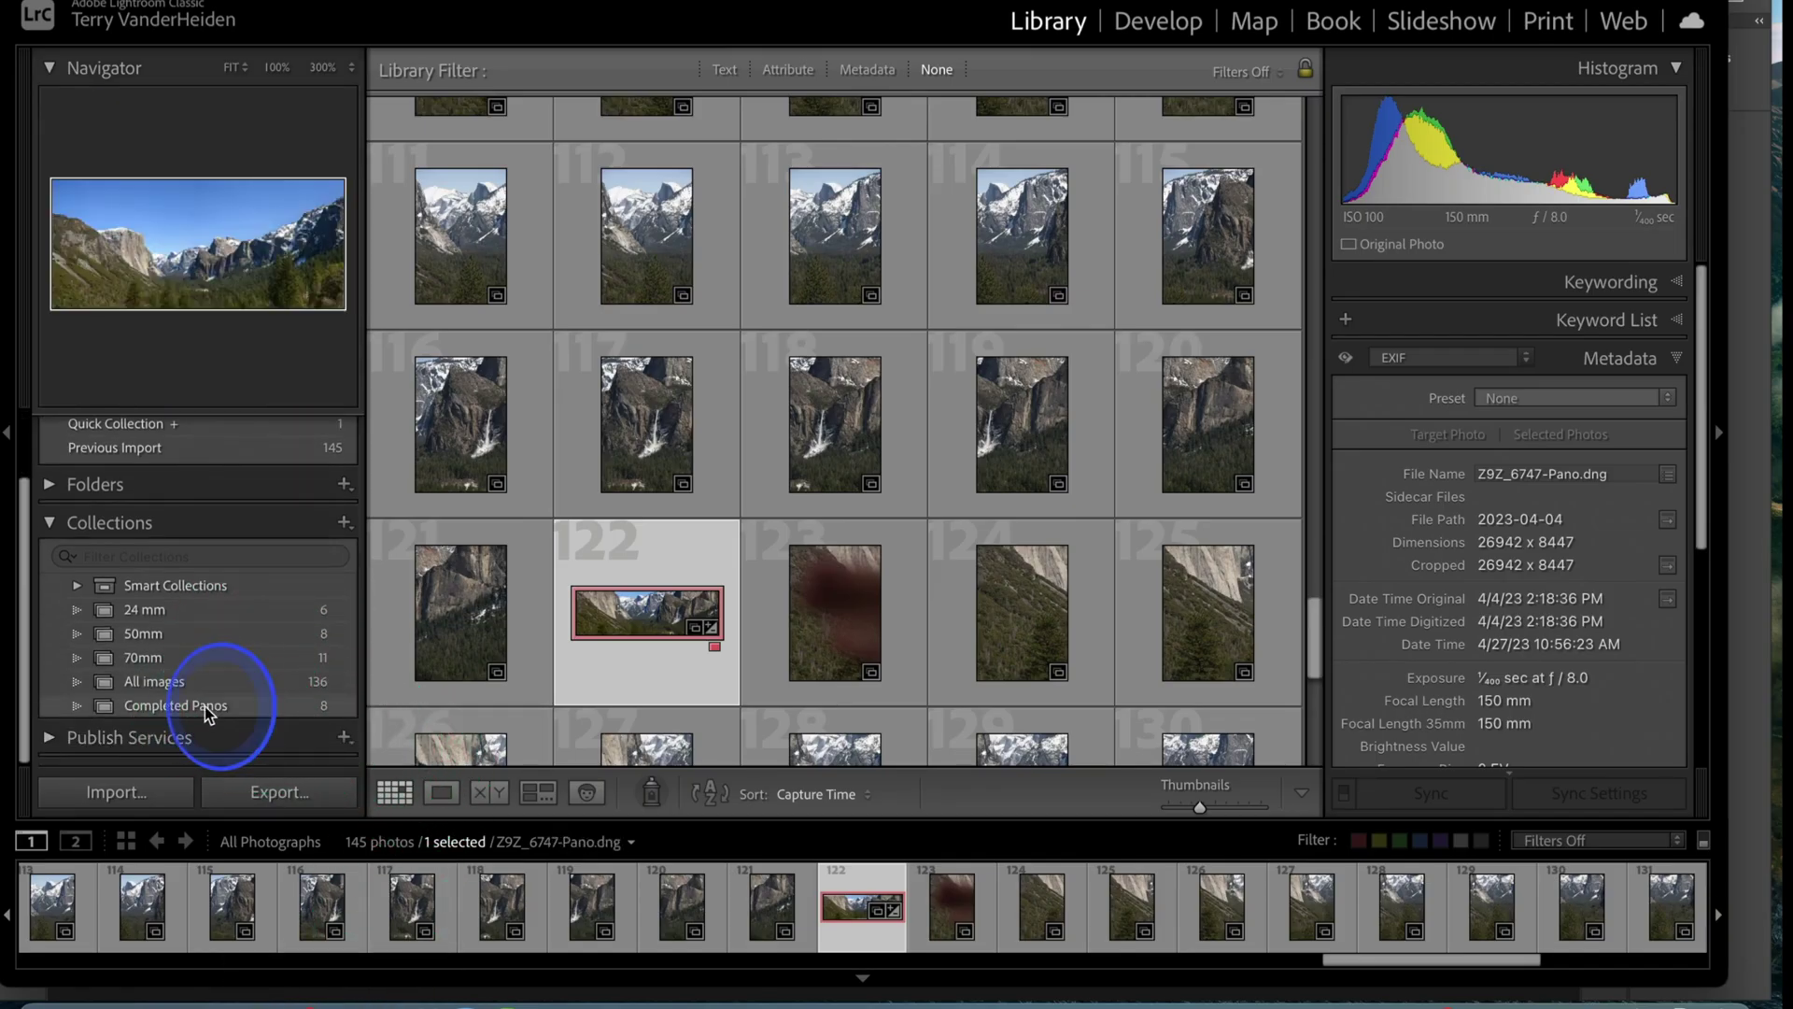
pyautogui.click(207, 714)
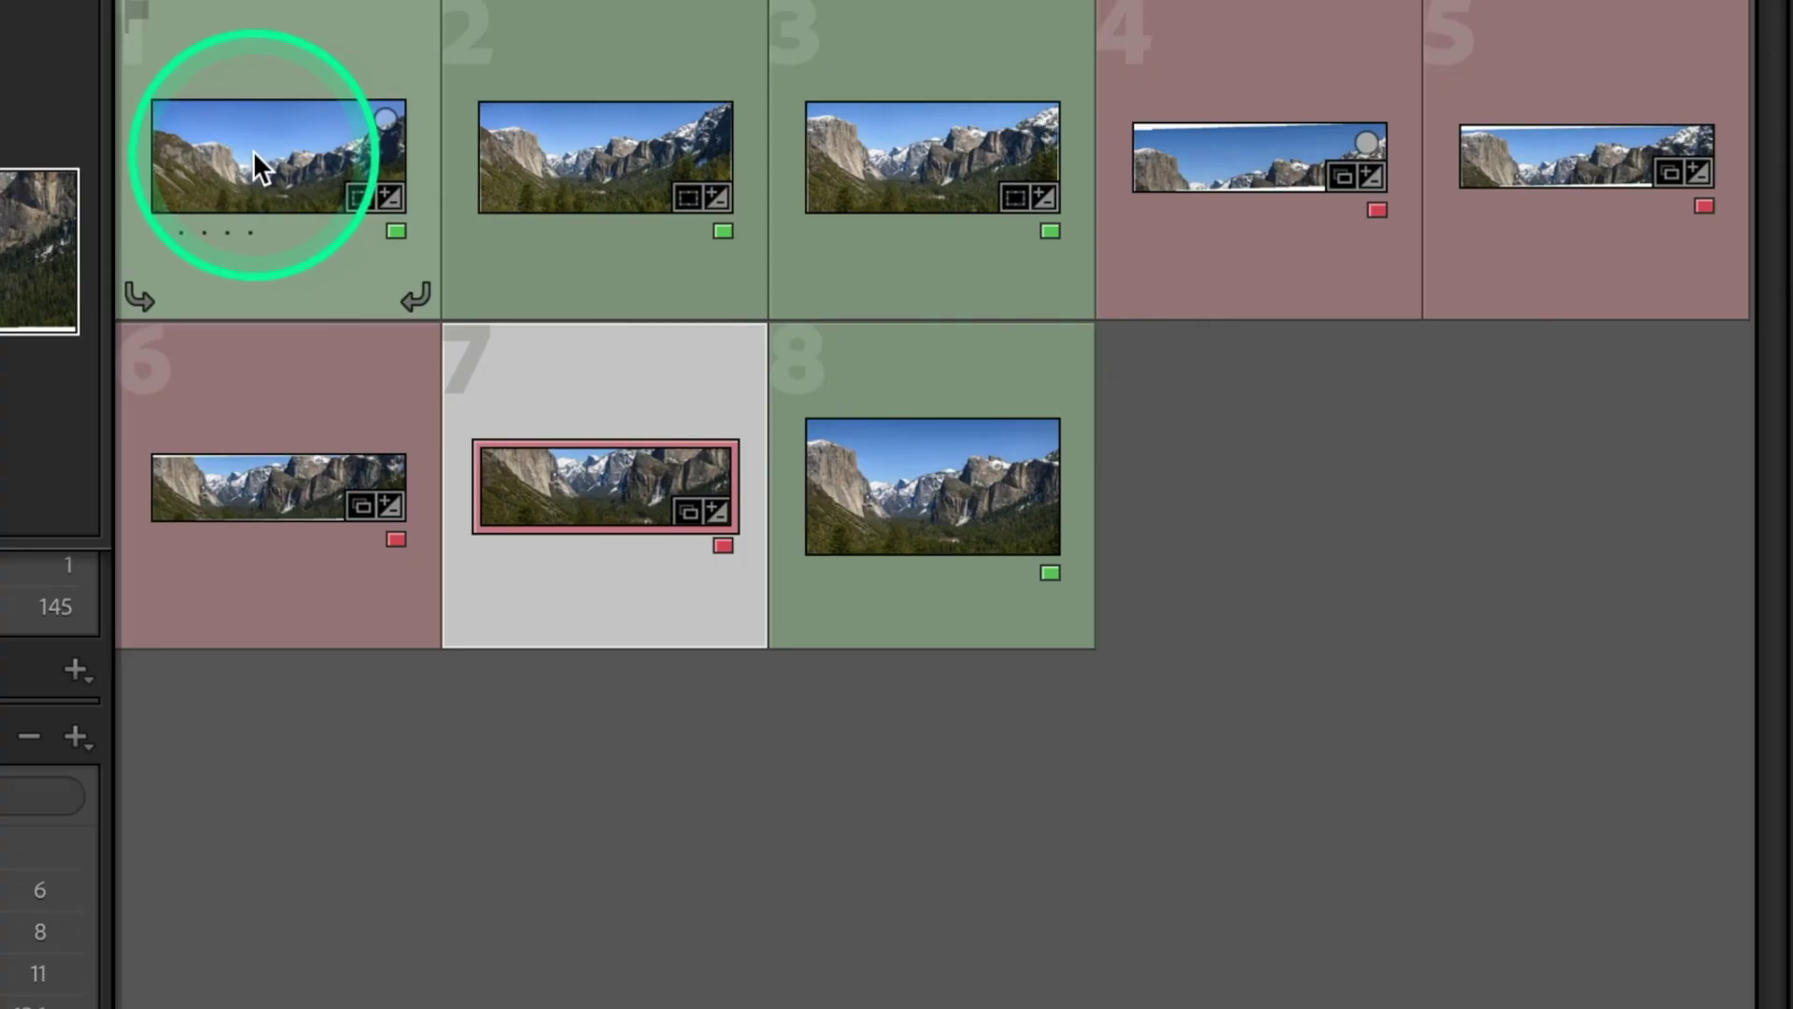
# - View a finished valley panorama from the collection enlarged, and advance to the following one to compare their framing
pyautogui.doubleClick(447, 185)
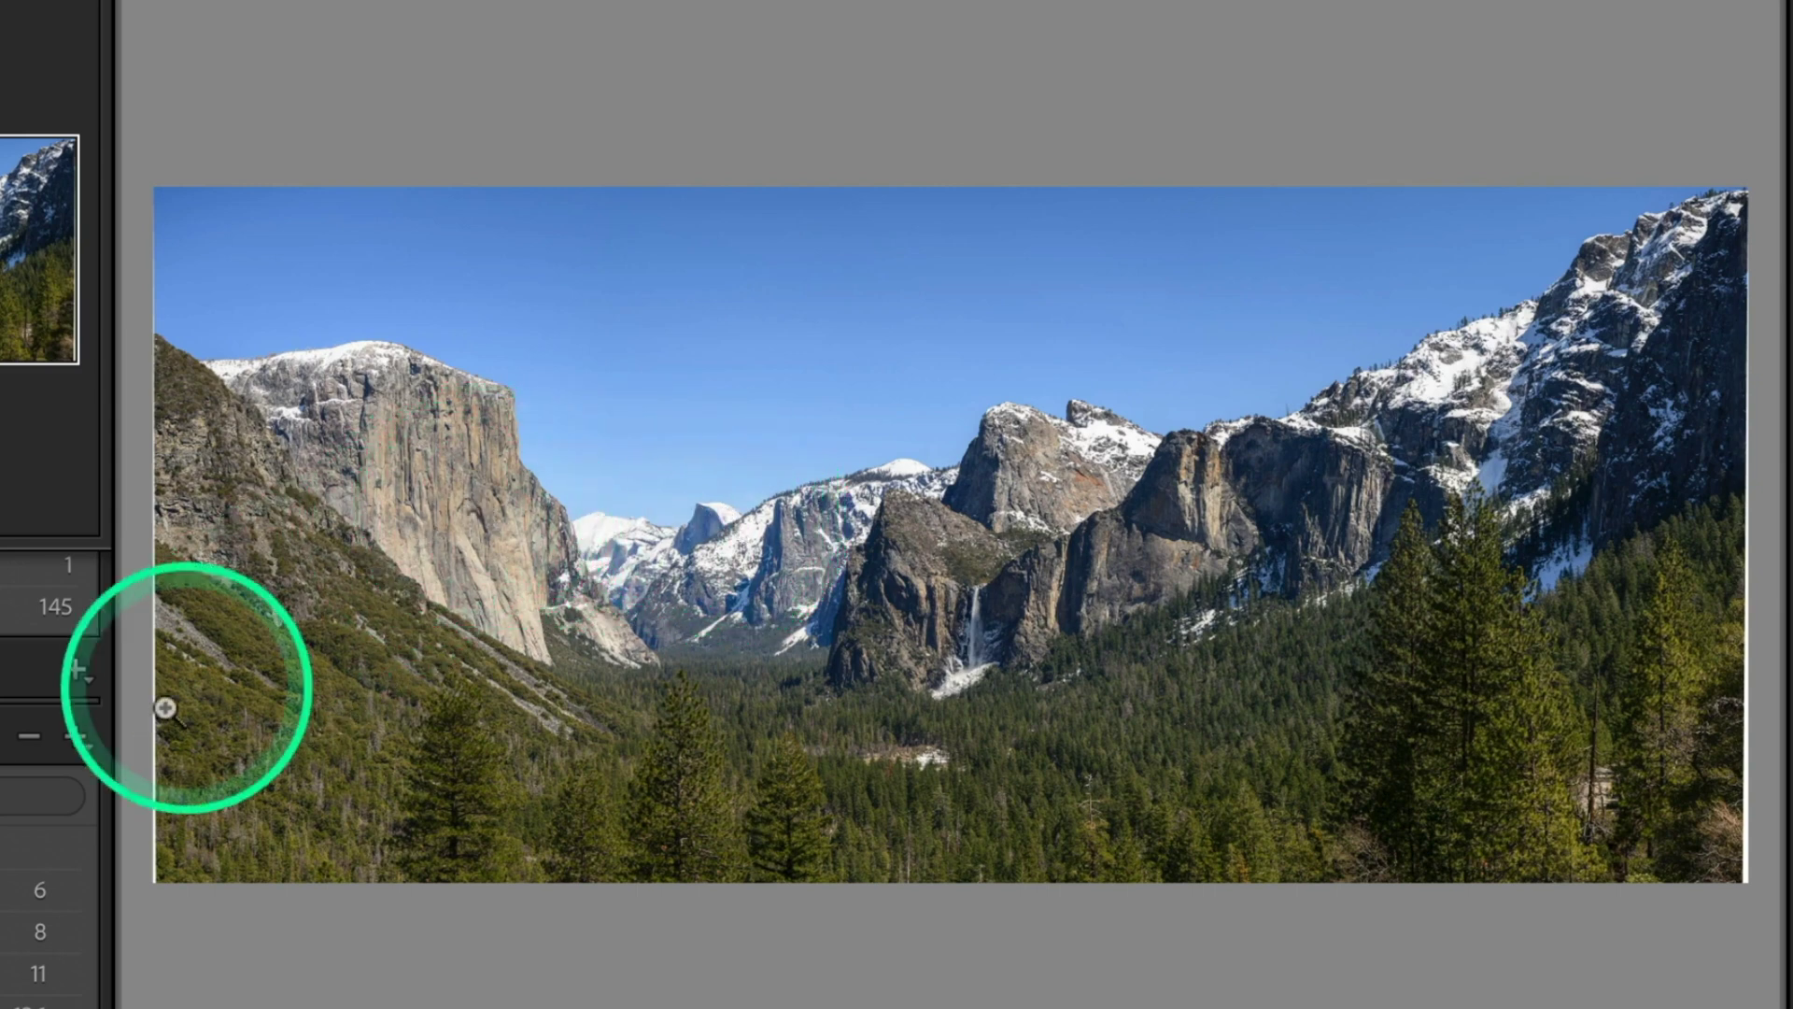
pyautogui.press('Right')
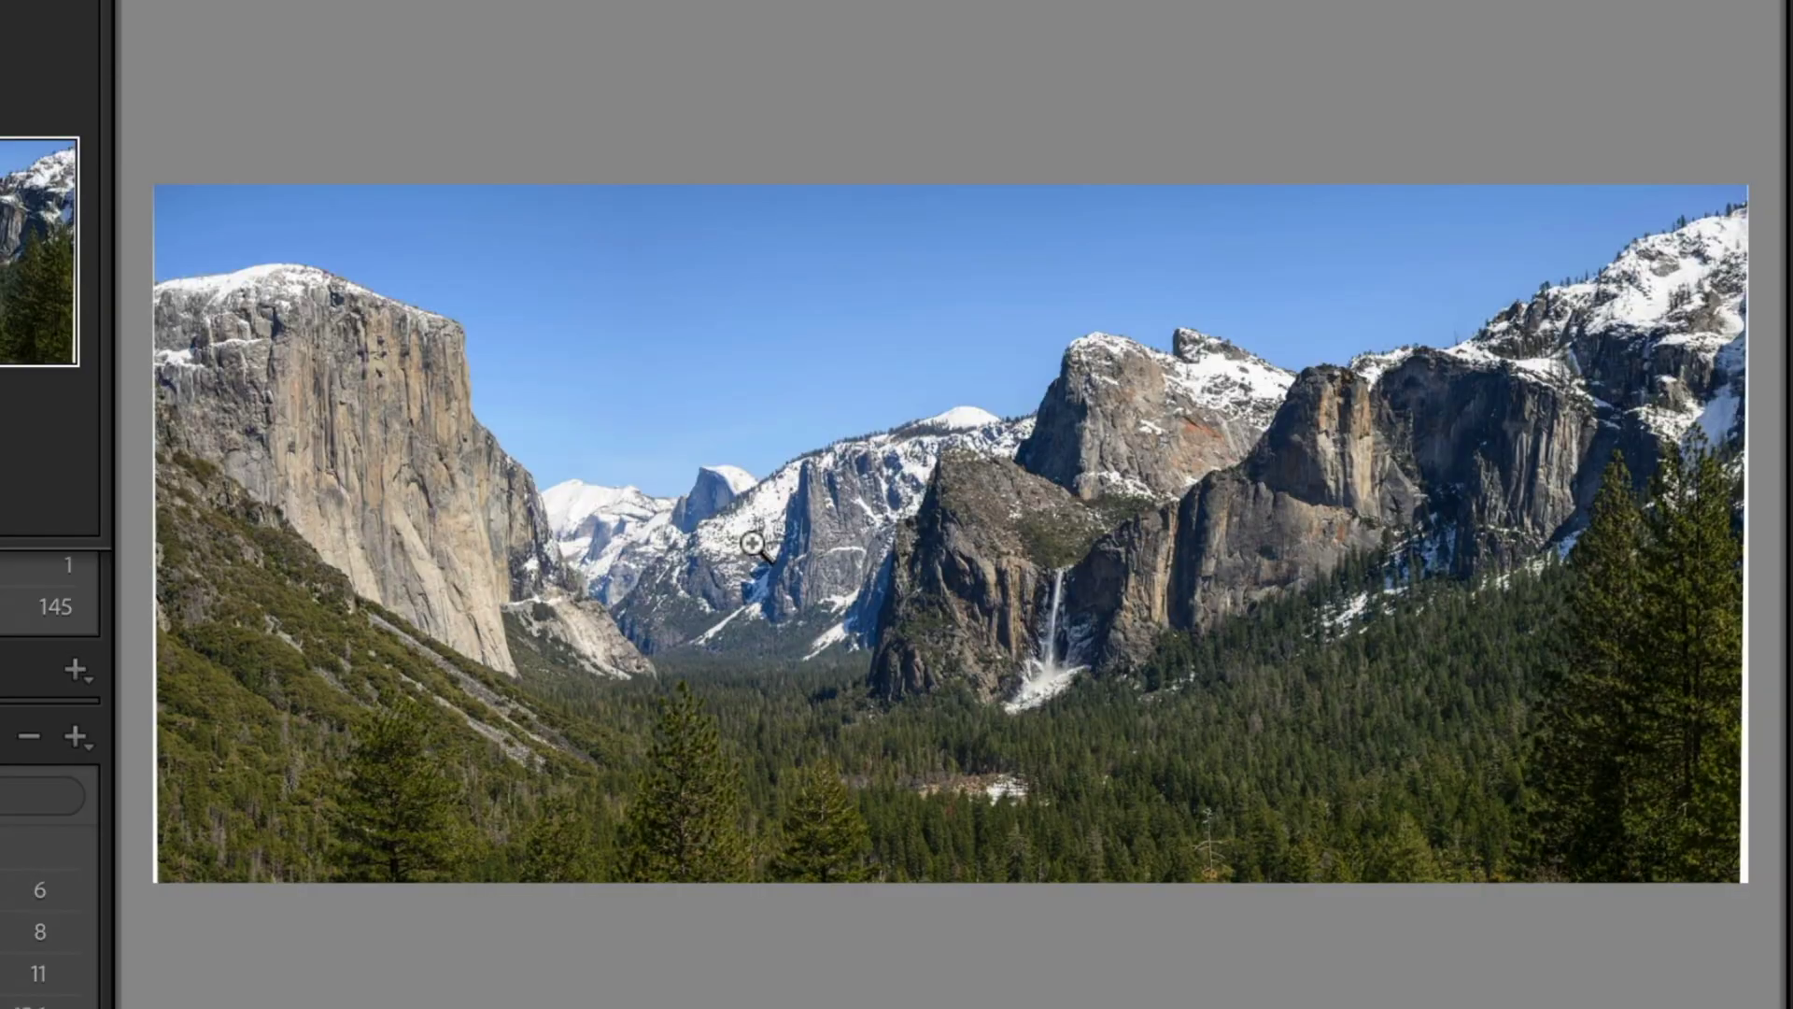
pyautogui.click(815, 693)
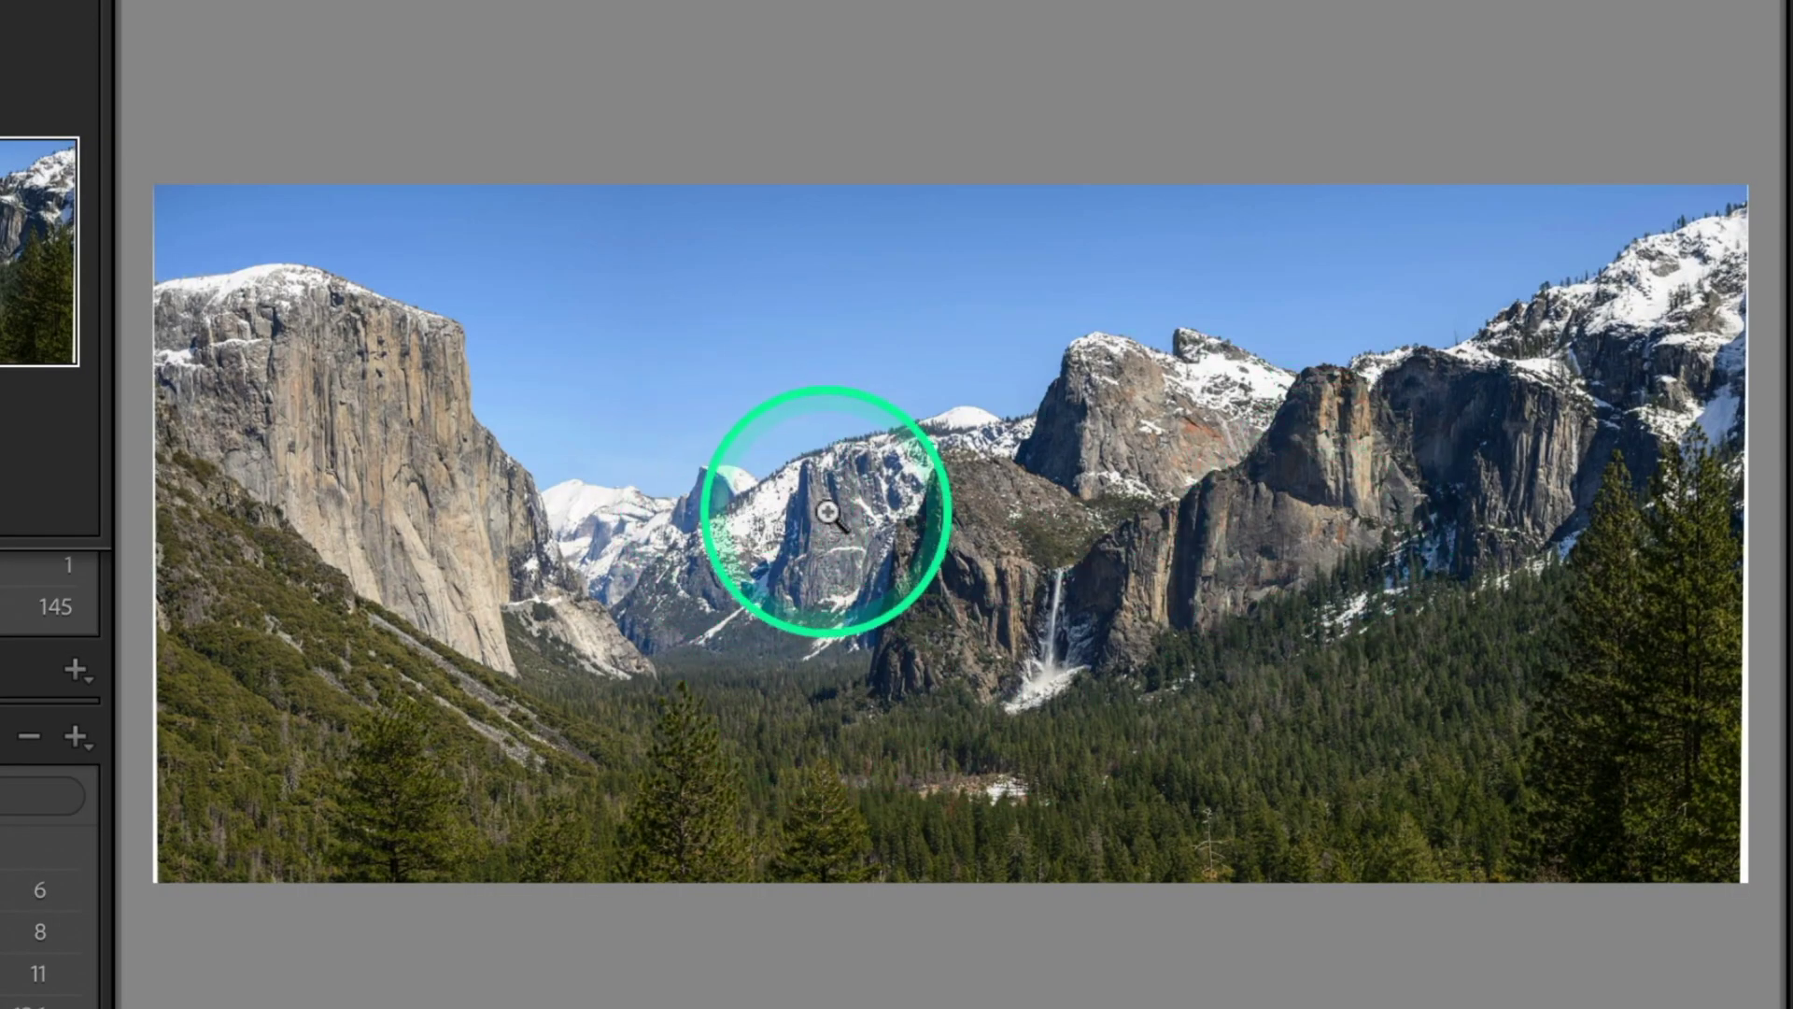